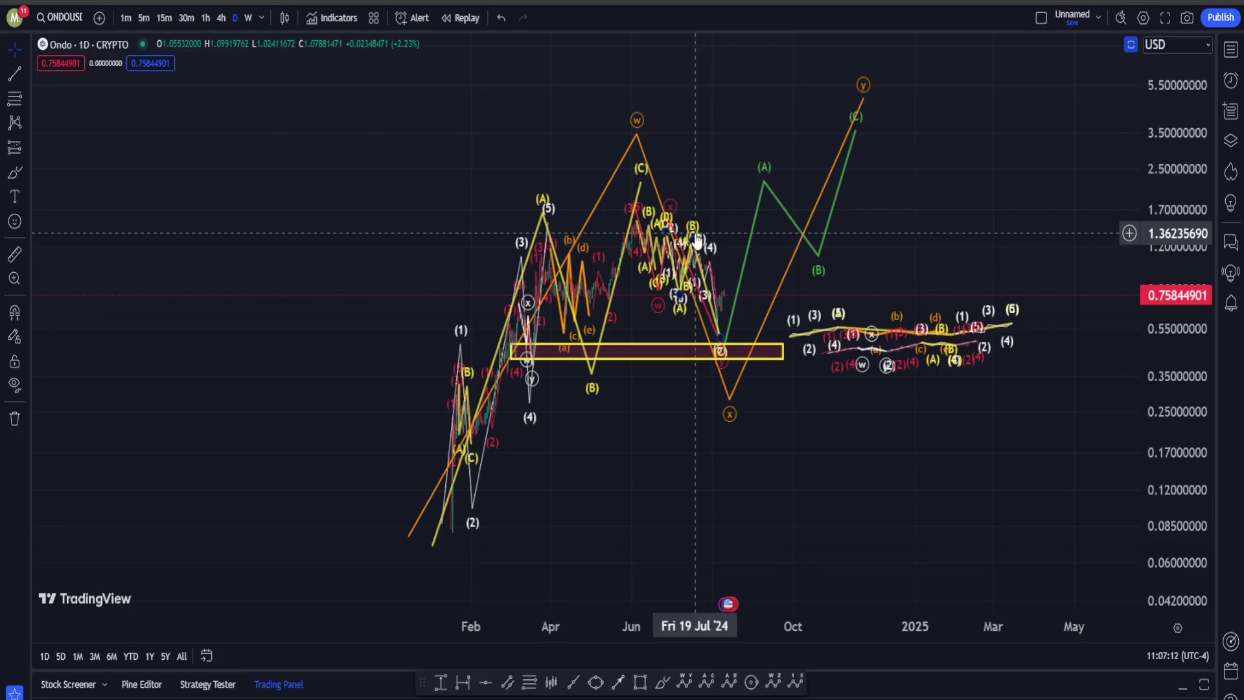
# Step: Examine the daily ONDO chart's Elliott wave counts, the boxed support zone and the projected orange and green paths
pyautogui.scroll(3, 669, 131)
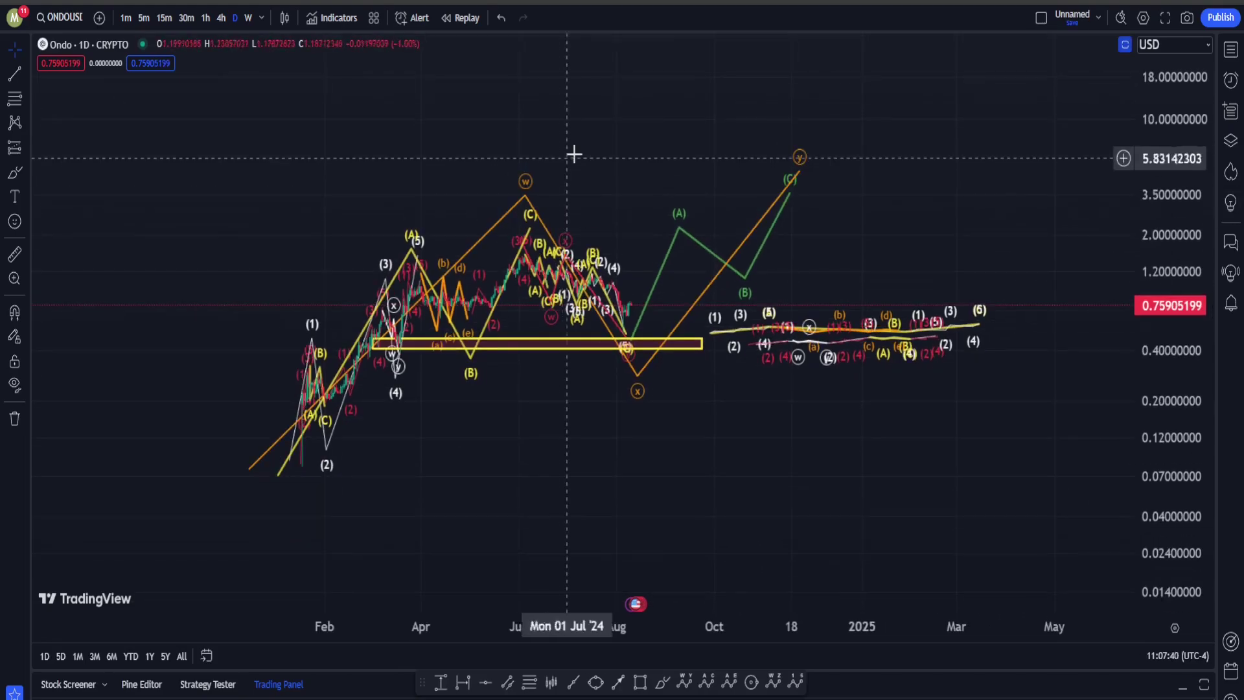
pyautogui.hscroll(-5, 638, 193)
pyautogui.click(639, 207)
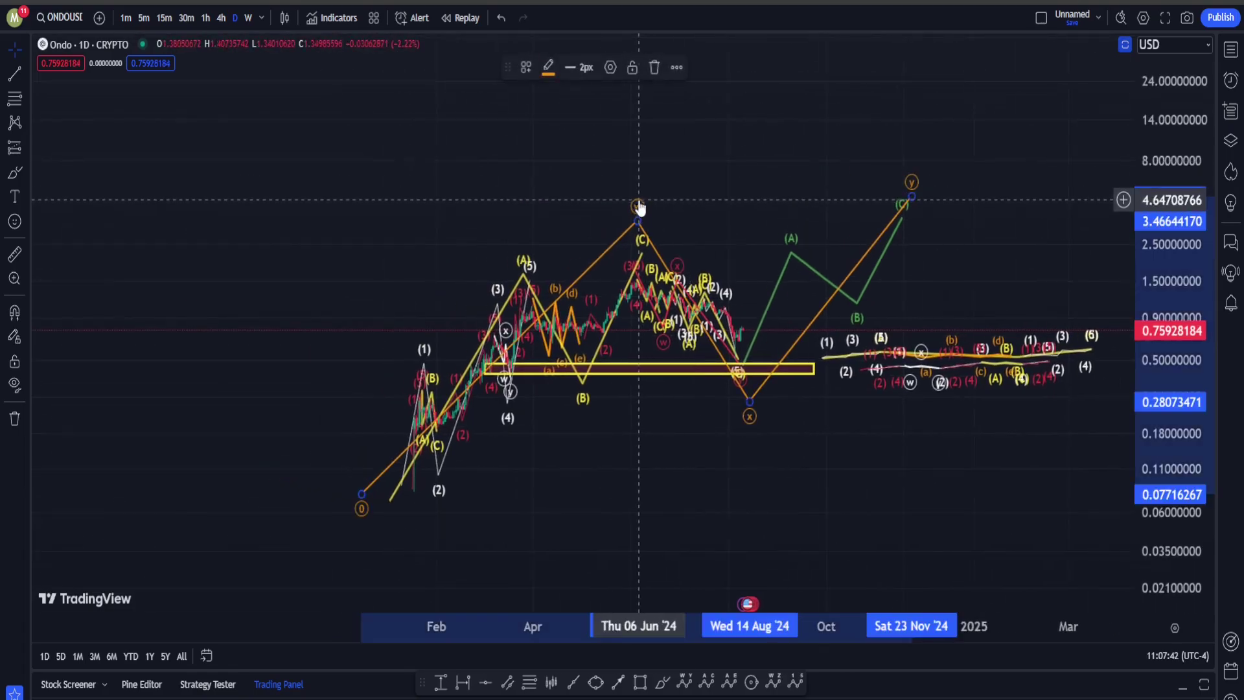
pyautogui.moveTo(761, 172); pyautogui.dragTo(639, 183)
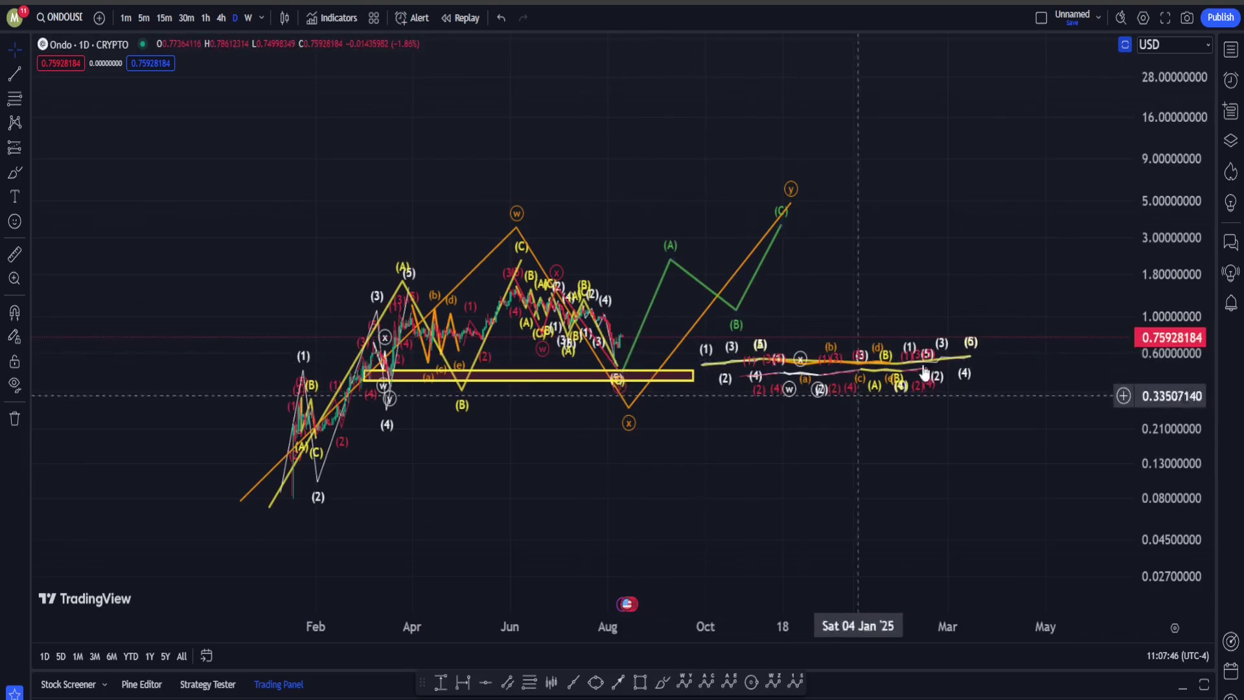
pyautogui.hscroll(-3, 710, 150)
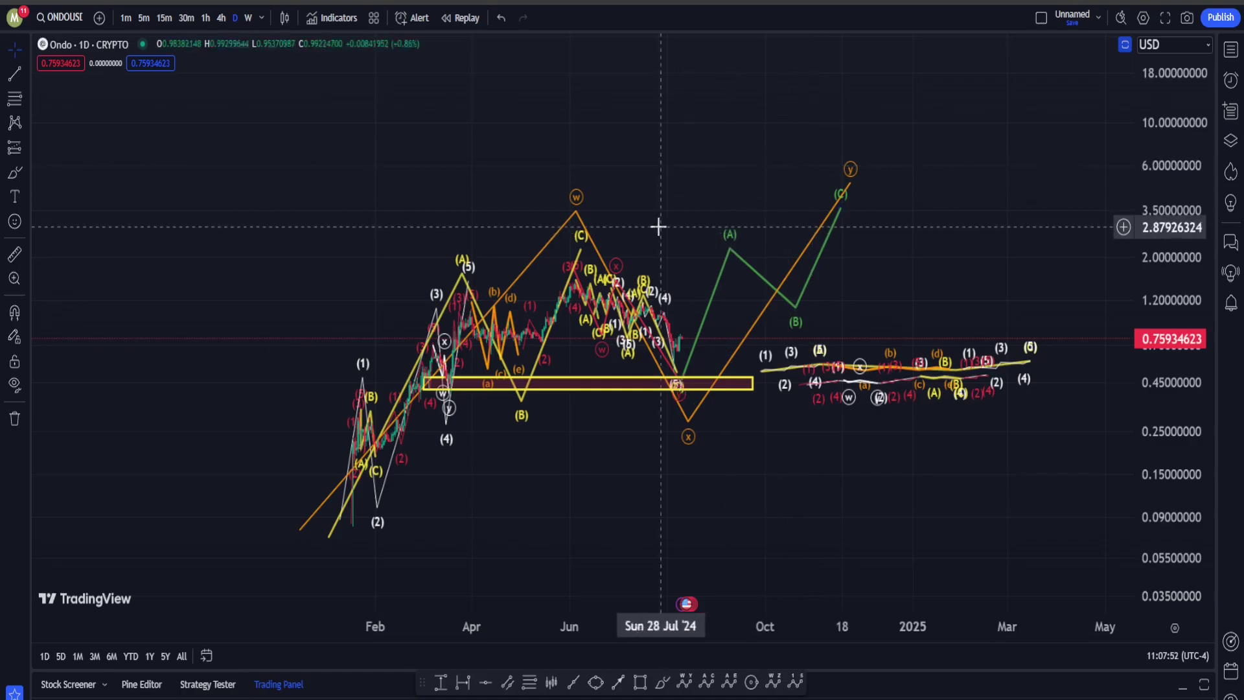
pyautogui.hscroll(-3, 703, 197)
pyautogui.doubleClick(1189, 210)
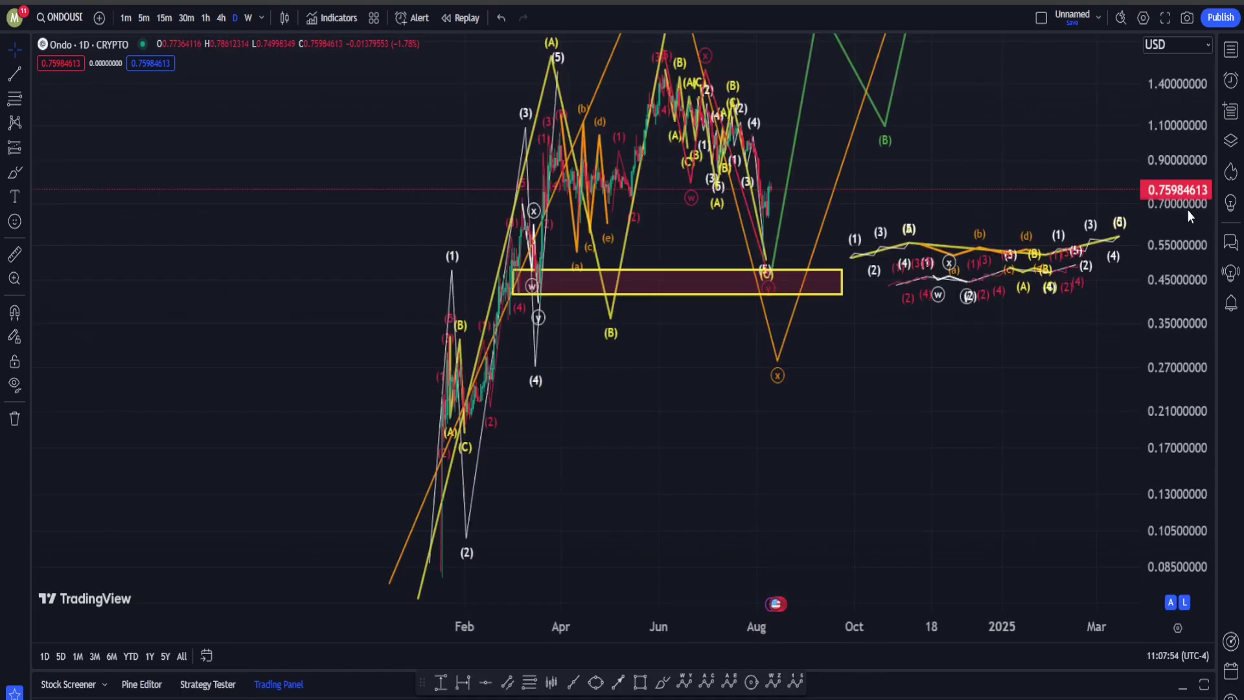
pyautogui.scroll(5, 528, 220)
pyautogui.scroll(-3, 522, 211)
pyautogui.moveTo(569, 186); pyautogui.dragTo(1042, 222)
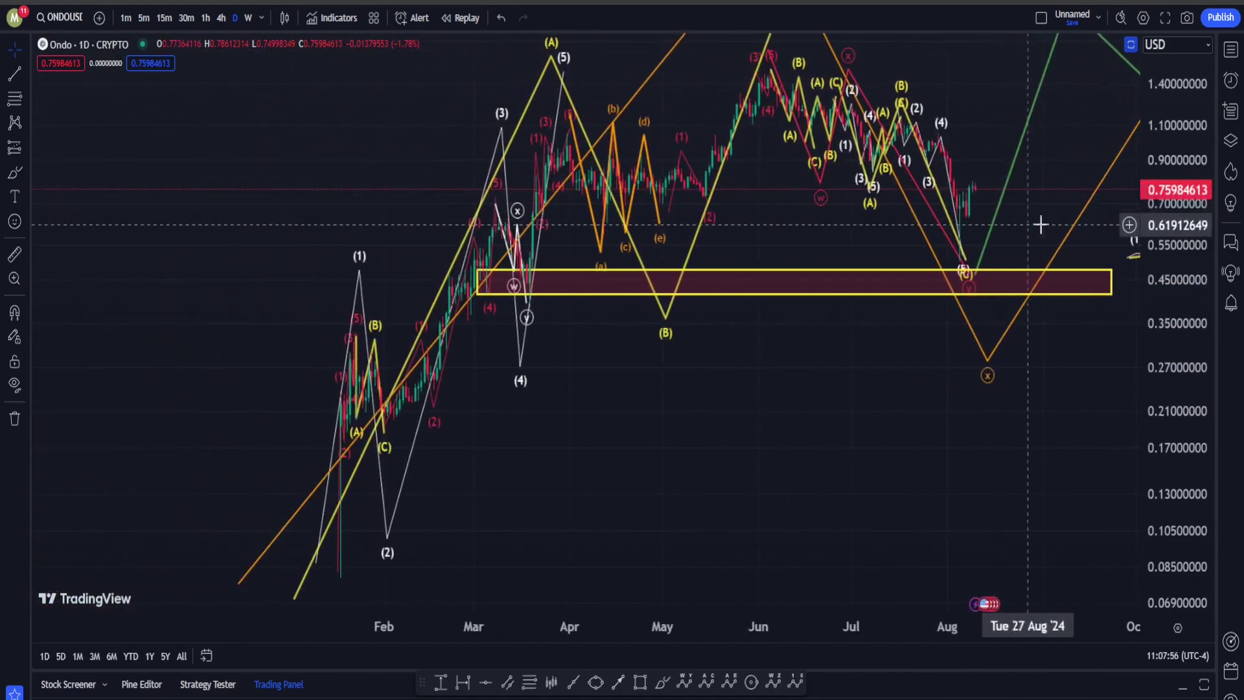
pyautogui.moveTo(685, 433); pyautogui.dragTo(806, 470)
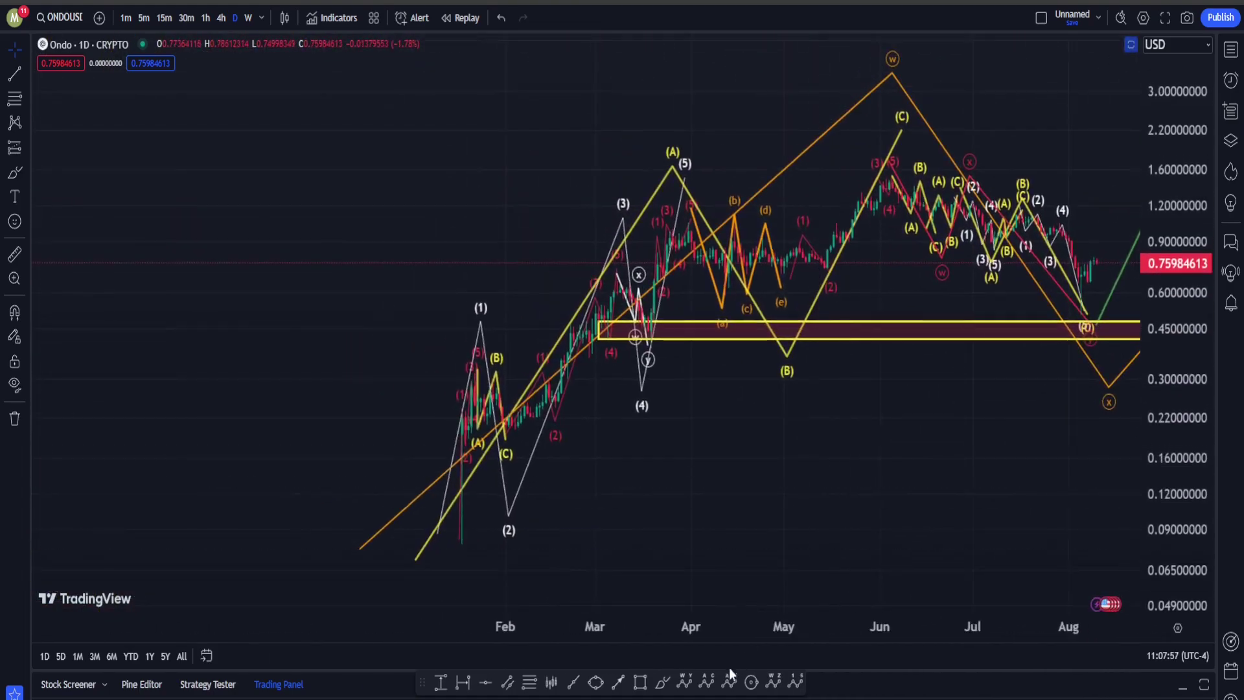
# Step: Circle the rally up to orange wave w with the brush, then undo the circle
pyautogui.click(659, 686)
pyautogui.moveTo(922, 300); pyautogui.dragTo(920, 315)
pyautogui.moveTo(909, 341)
pyautogui.mouseDown()
pyautogui.moveTo(869, 391)
pyautogui.moveTo(822, 42)
pyautogui.moveTo(792, 404)
pyautogui.mouseUp()
pyautogui.press('ctrl')
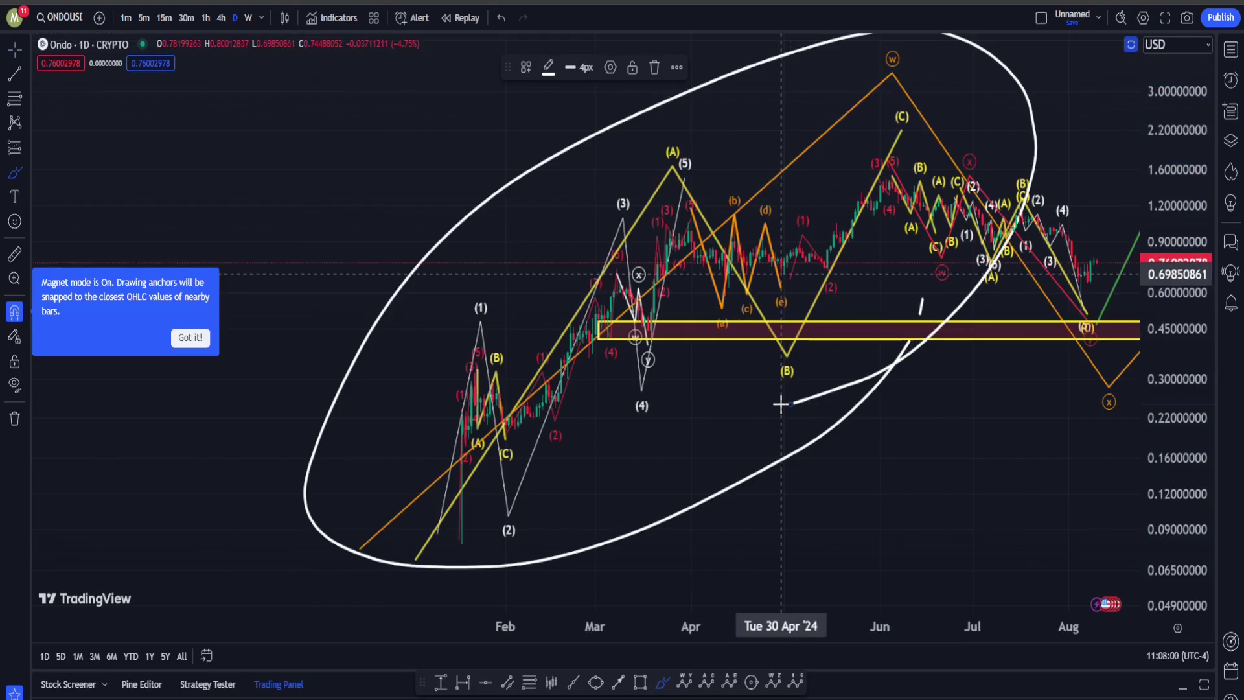
pyautogui.hotkey('ctrl', 'z')
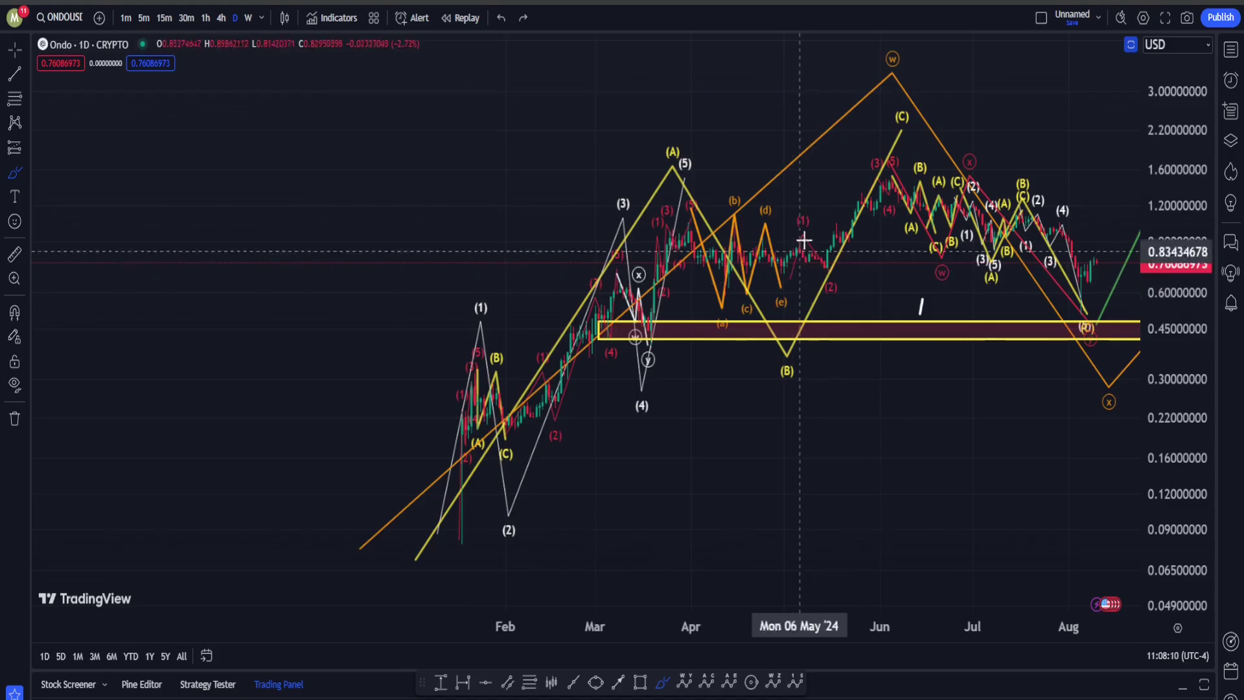
pyautogui.press('Escape')
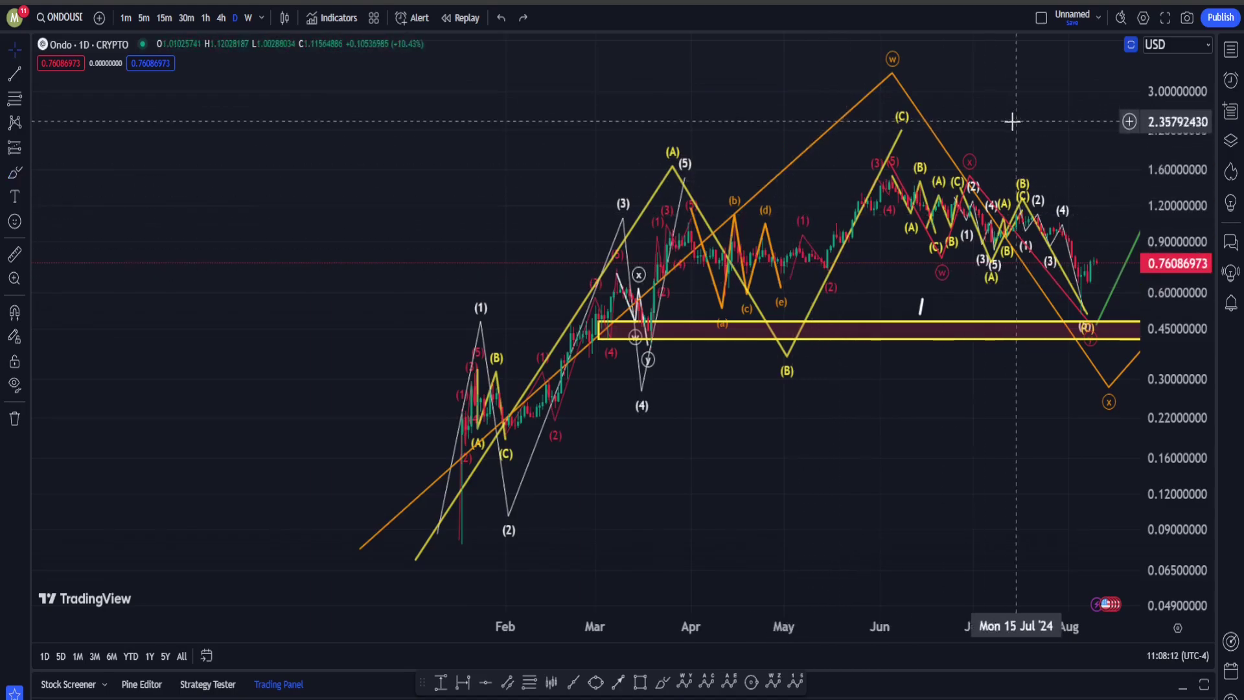
# Step: Raise the orange wave x point to about 0.324 on 14 Aug '24
pyautogui.moveTo(1019, 69); pyautogui.dragTo(598, 164)
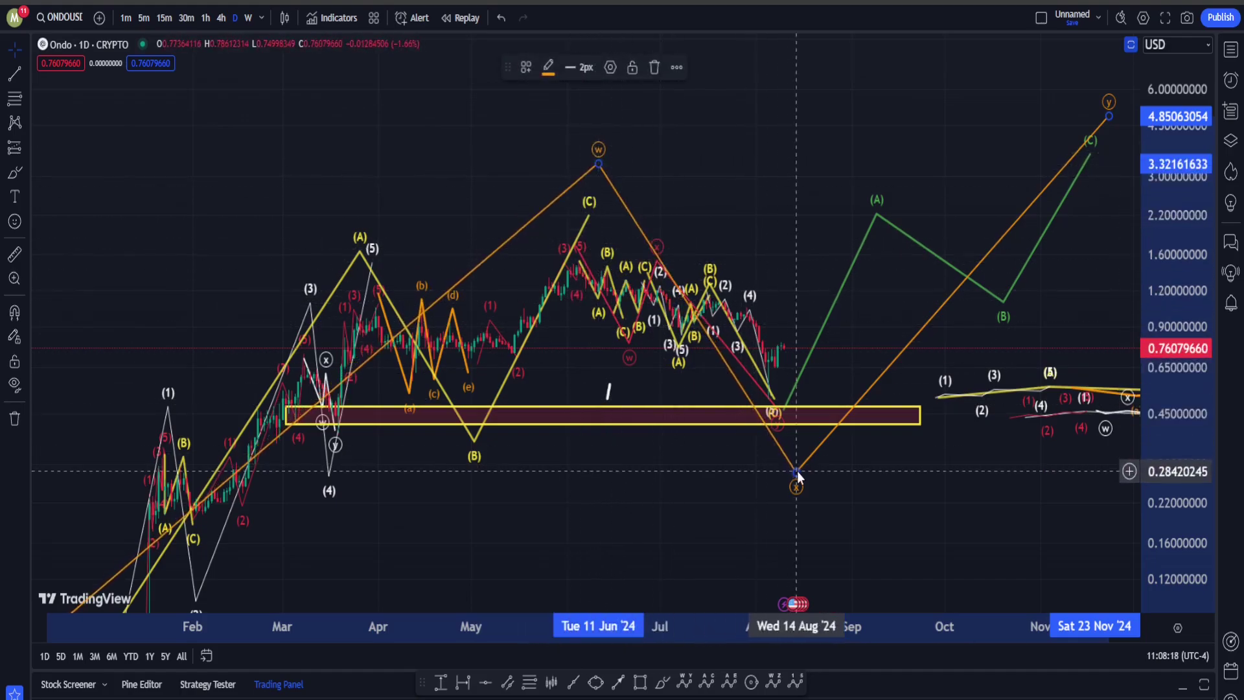
pyautogui.moveTo(797, 472)
pyautogui.mouseDown()
pyautogui.moveTo(780, 428)
pyautogui.moveTo(795, 438)
pyautogui.moveTo(784, 457)
pyautogui.moveTo(795, 453)
pyautogui.mouseUp()
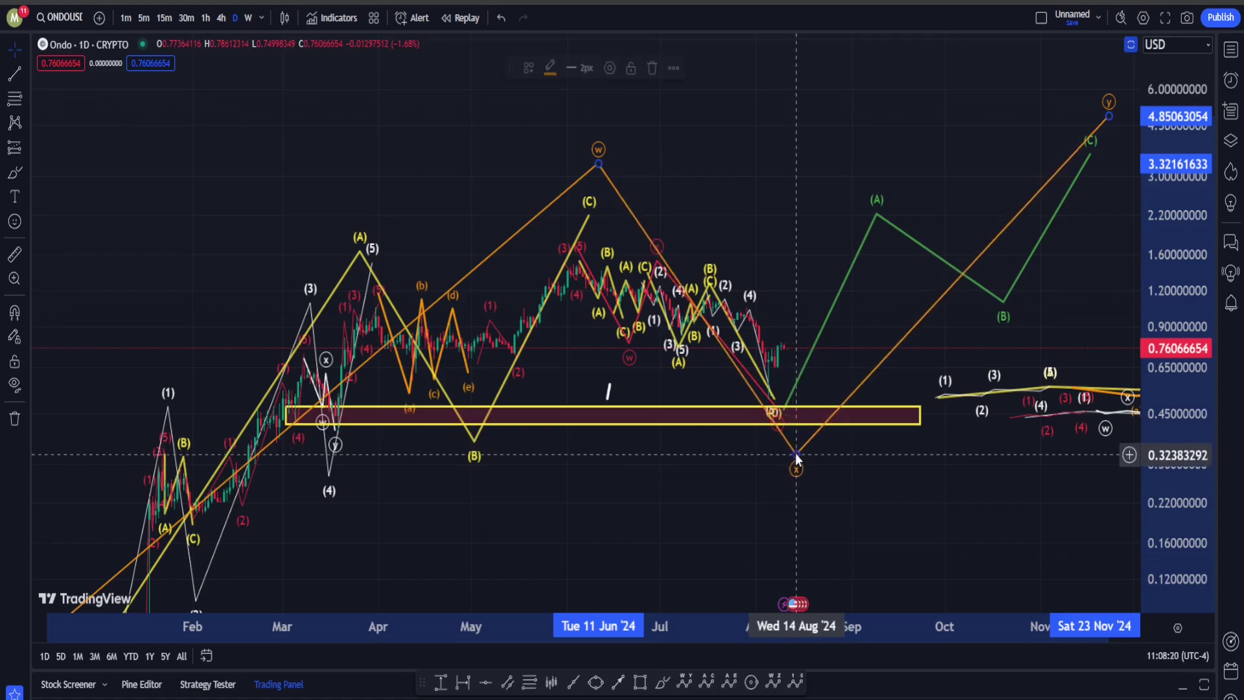
# Step: Sketch the projected green (A)-(B)-(C) path with a brush stroke, then undo it
pyautogui.moveTo(819, 169); pyautogui.dragTo(617, 239)
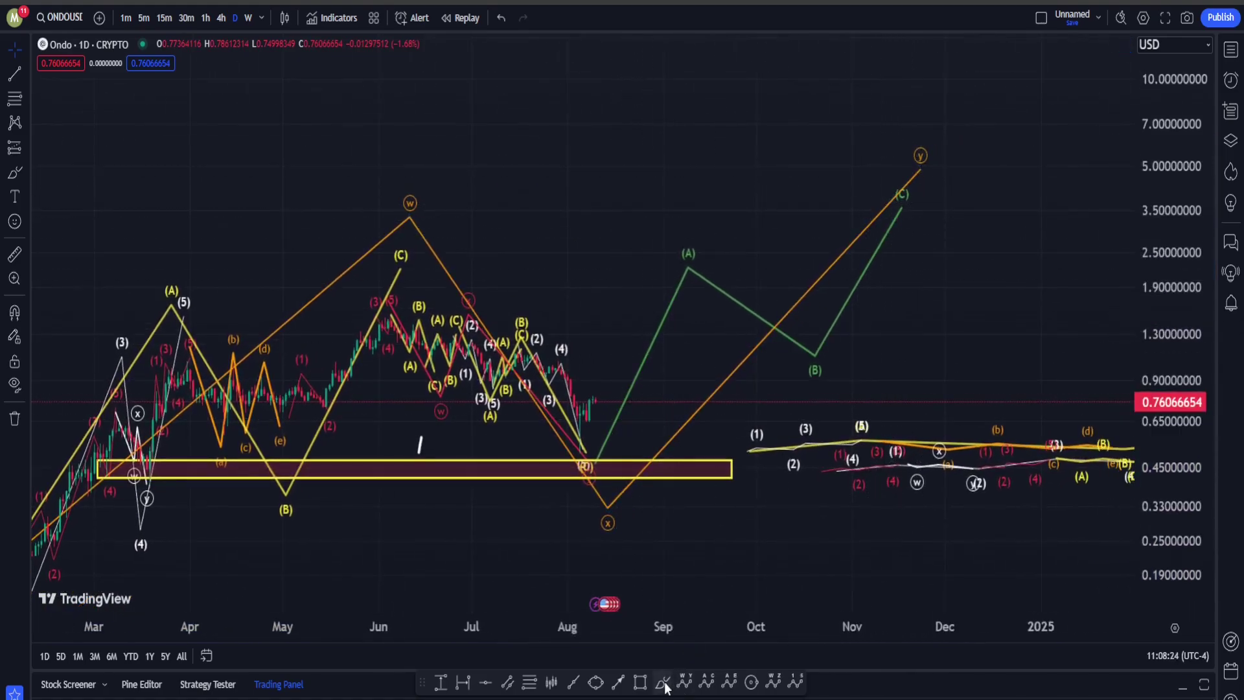
pyautogui.moveTo(595, 459)
pyautogui.mouseDown()
pyautogui.moveTo(701, 268)
pyautogui.moveTo(884, 308)
pyautogui.moveTo(935, 210)
pyautogui.mouseUp()
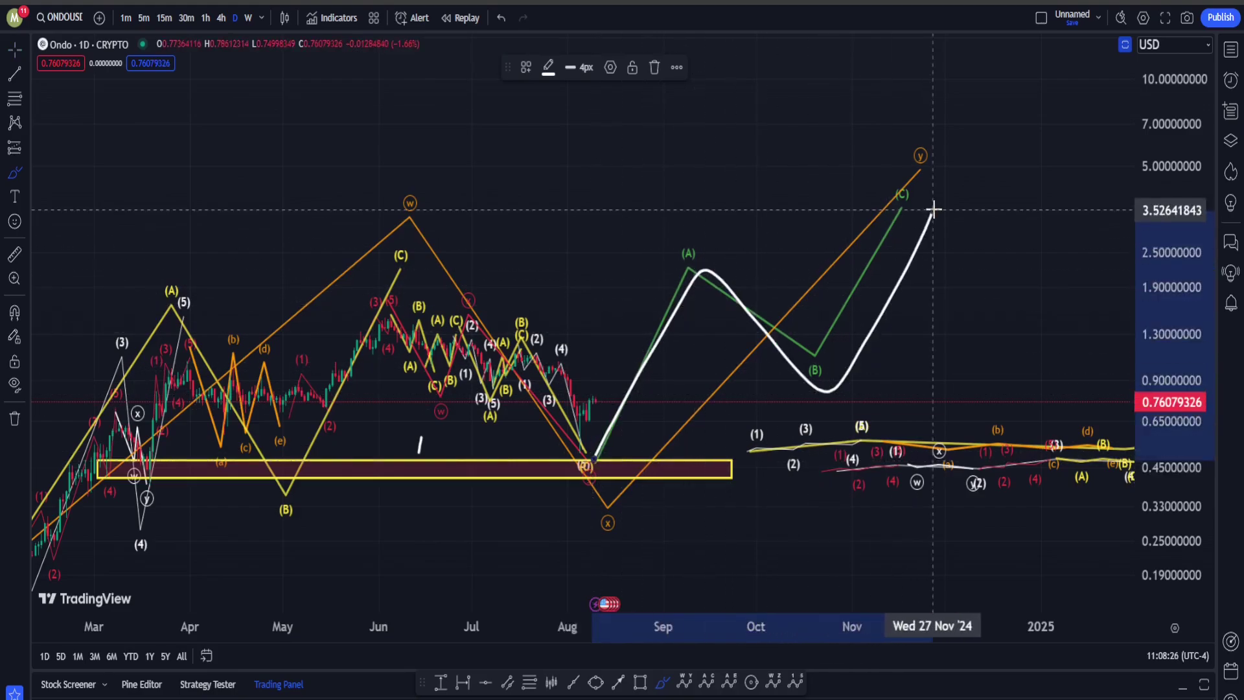
pyautogui.hotkey('ctrl', 'z')
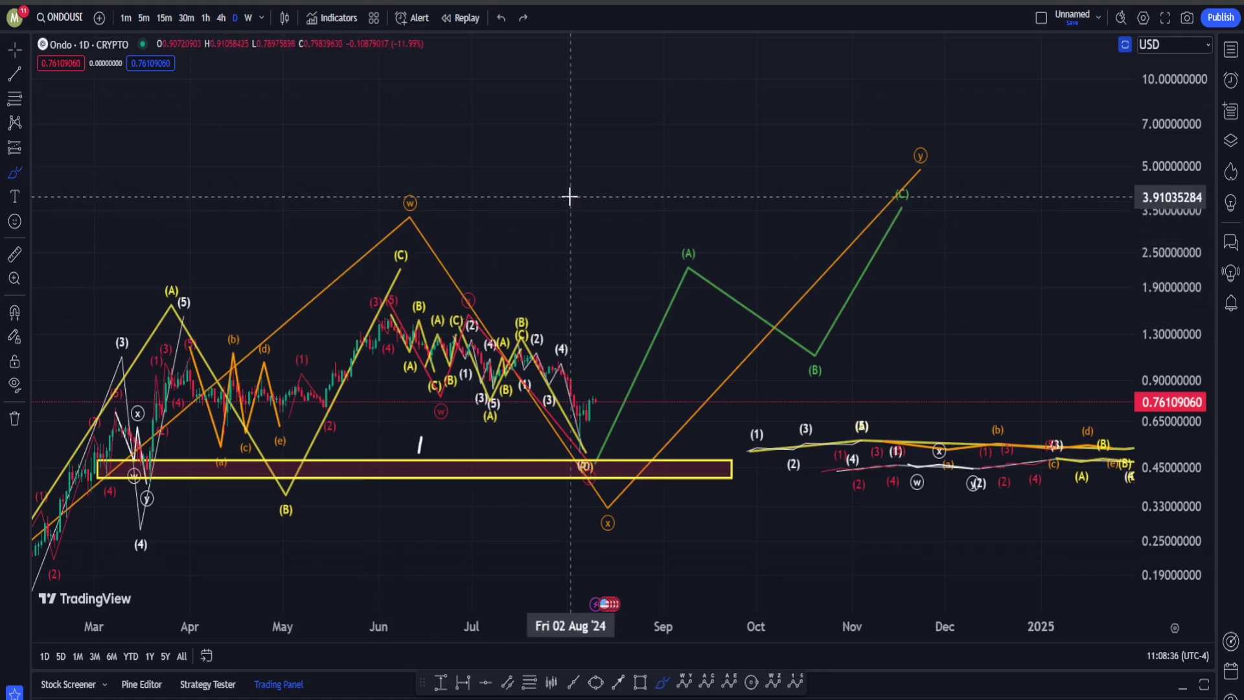
# Step: Switch the ONDO chart to the 4-hour timeframe and restore the price scale's automatic fit
pyautogui.scroll(3, 622, 176)
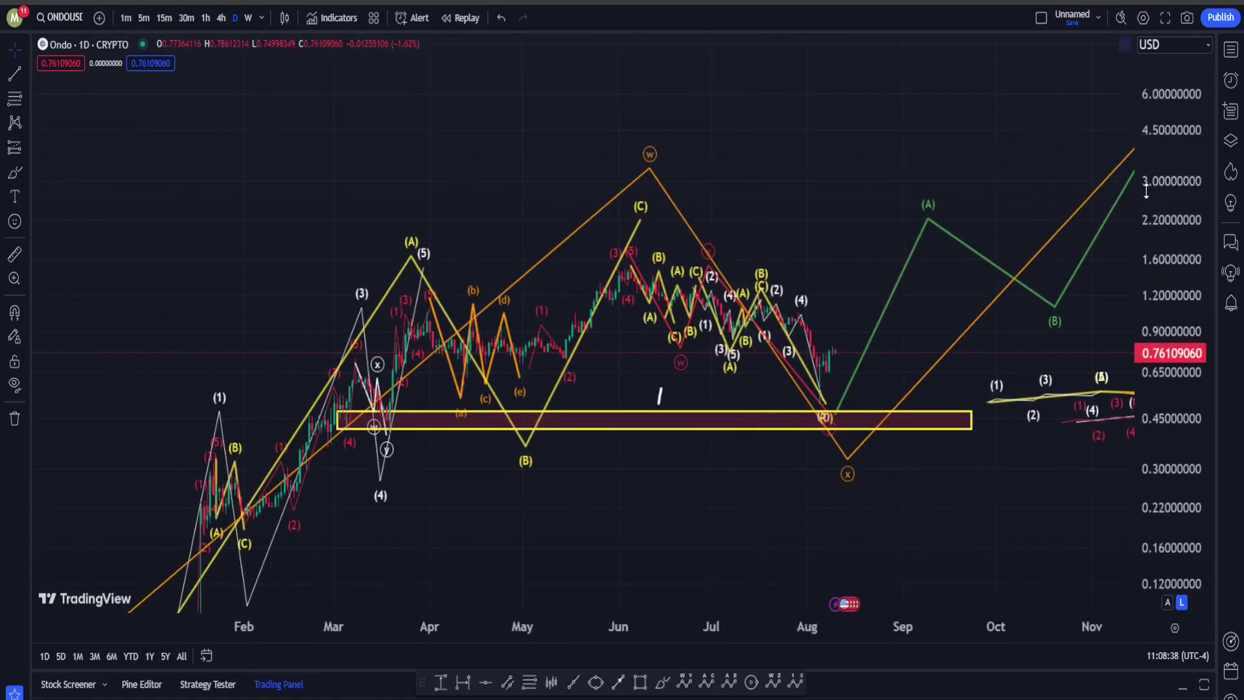
pyautogui.doubleClick(1182, 216)
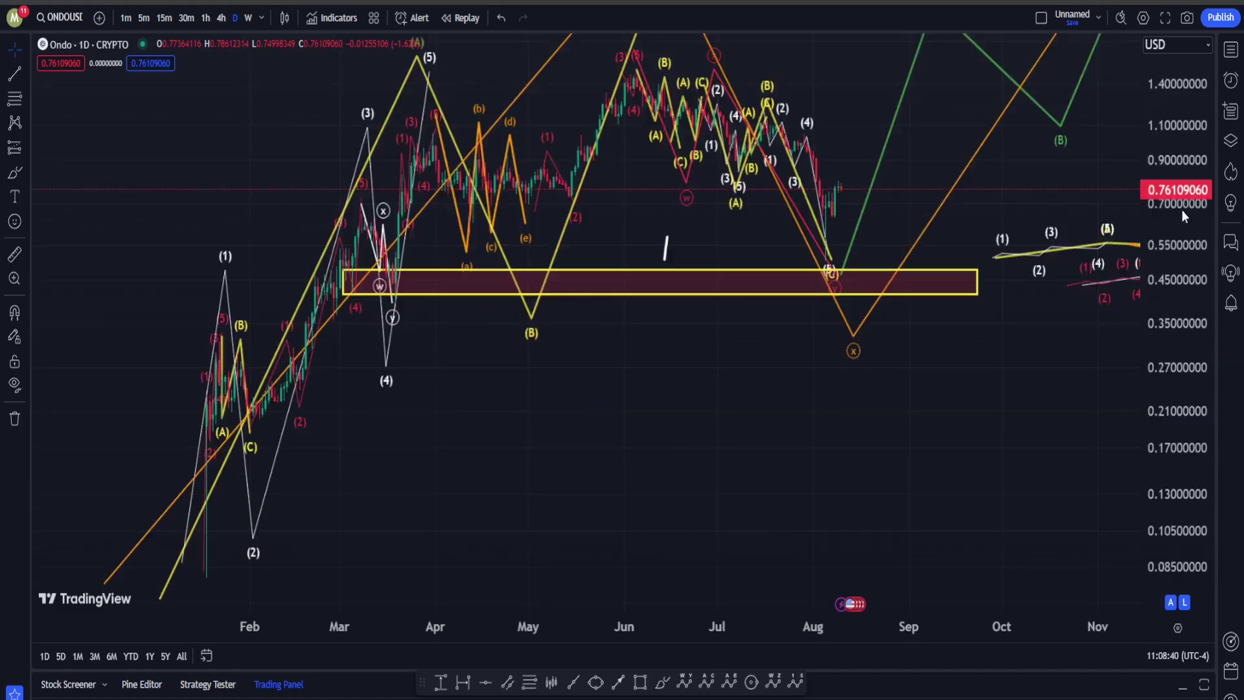
pyautogui.click(221, 18)
pyautogui.scroll(-3, 833, 336)
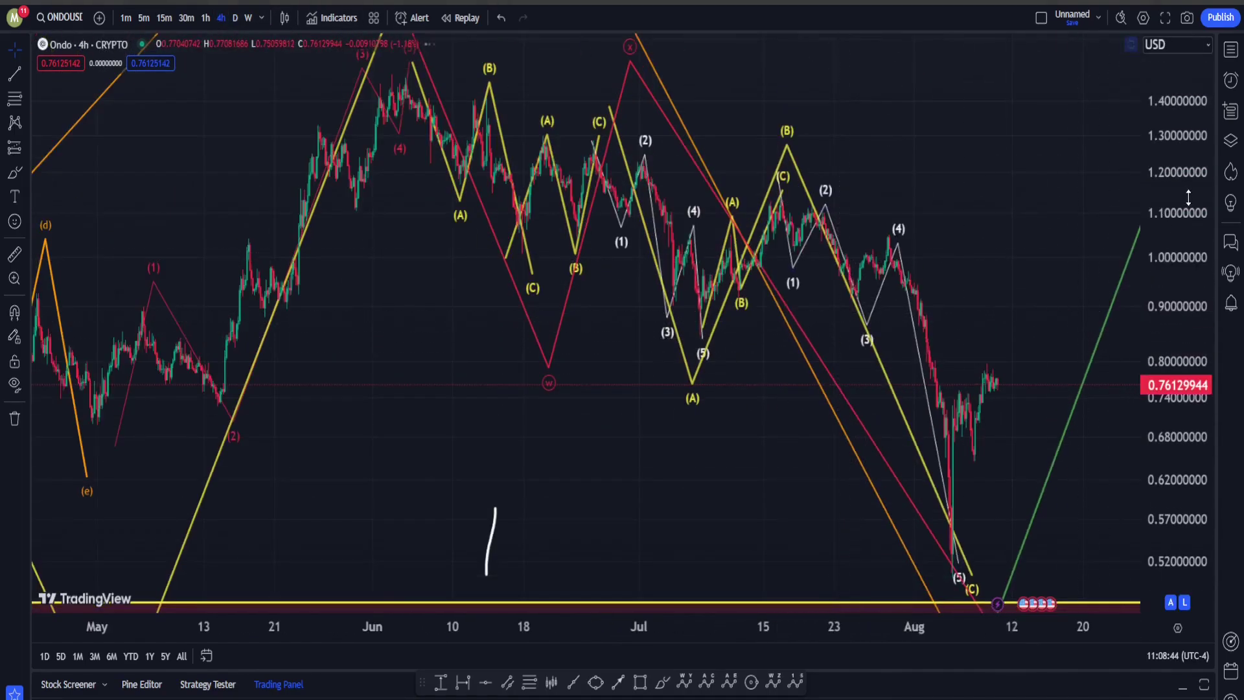
# Step: Move the red wave w point of the June correction to about 0.814, slightly earlier on the chart
pyautogui.moveTo(1188, 195); pyautogui.dragTo(1147, 348)
pyautogui.moveTo(953, 123); pyautogui.dragTo(794, 245)
pyautogui.moveTo(780, 194); pyautogui.dragTo(836, 179)
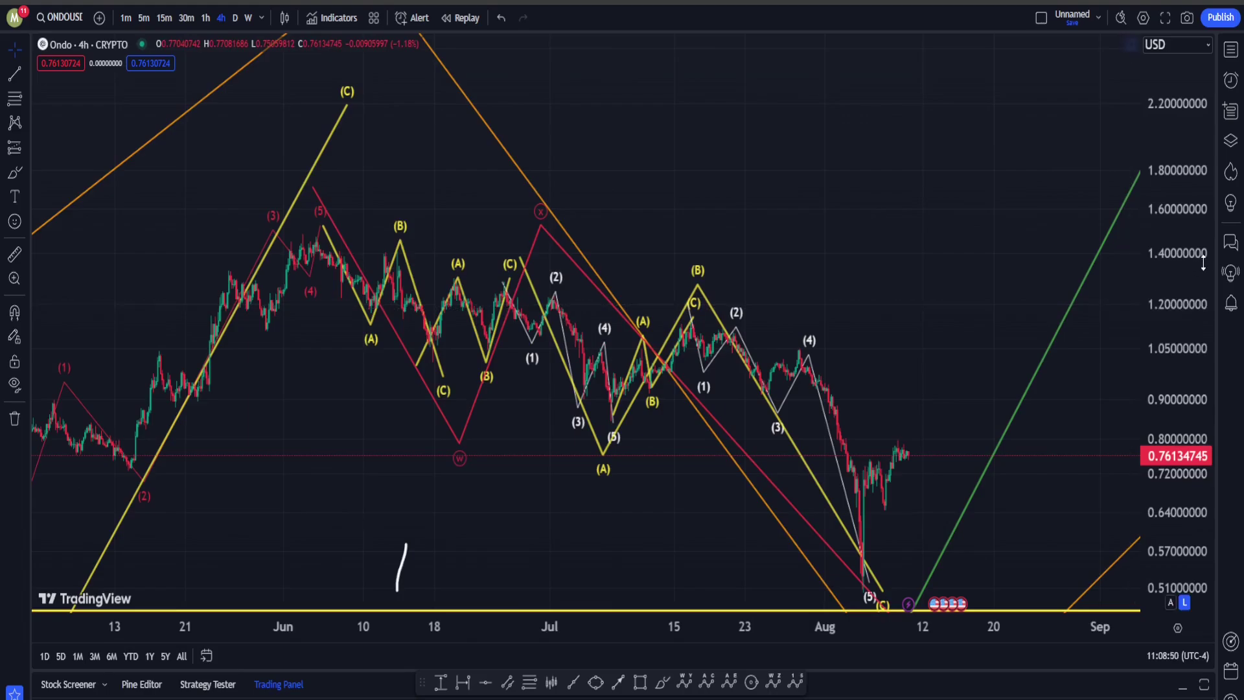
pyautogui.moveTo(1202, 263); pyautogui.dragTo(1180, 408)
pyautogui.moveTo(827, 256); pyautogui.dragTo(832, 191)
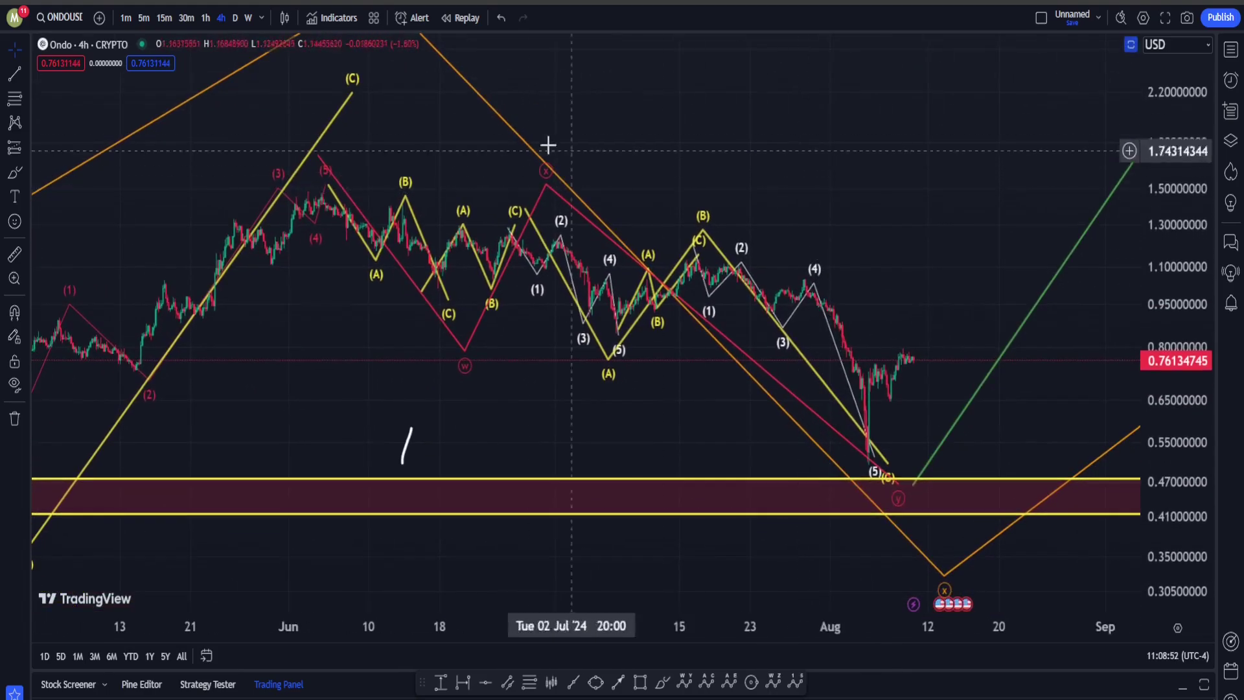
pyautogui.moveTo(653, 121); pyautogui.dragTo(818, 164)
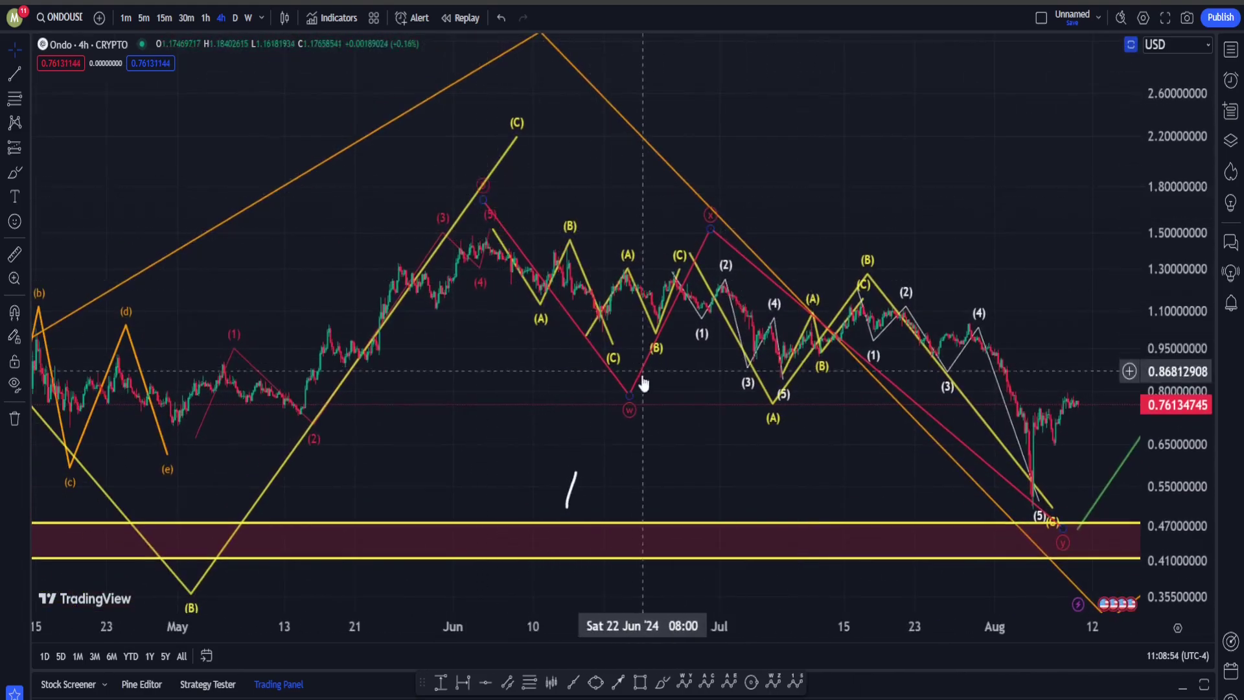
pyautogui.moveTo(629, 406); pyautogui.dragTo(613, 391)
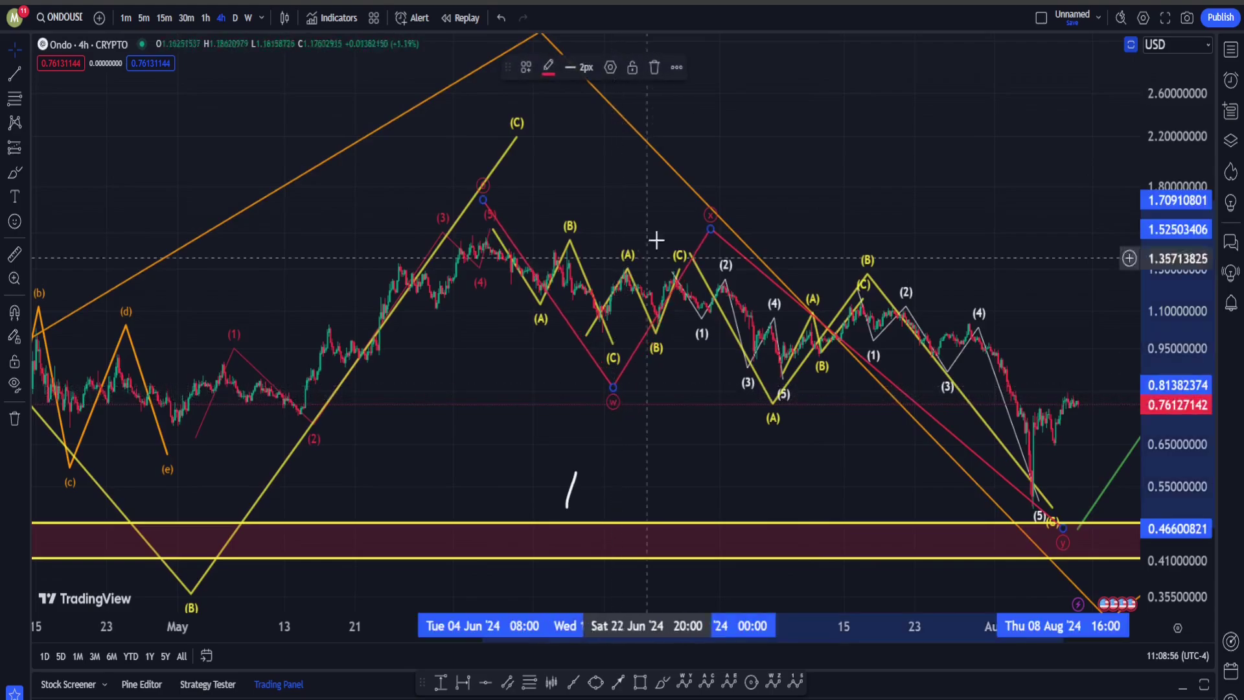
# Step: Examine the end of the red w-x-y correction and the example wave patterns drawn beyond October
pyautogui.moveTo(908, 177); pyautogui.dragTo(657, 117)
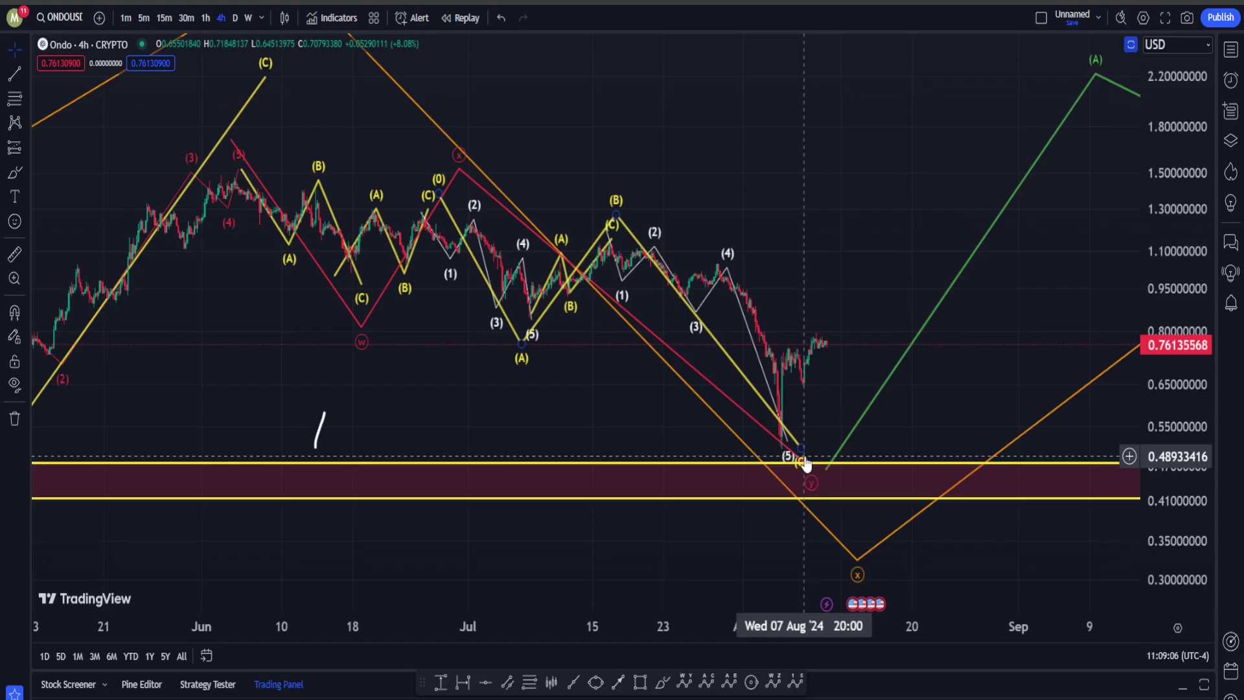
pyautogui.doubleClick(1194, 211)
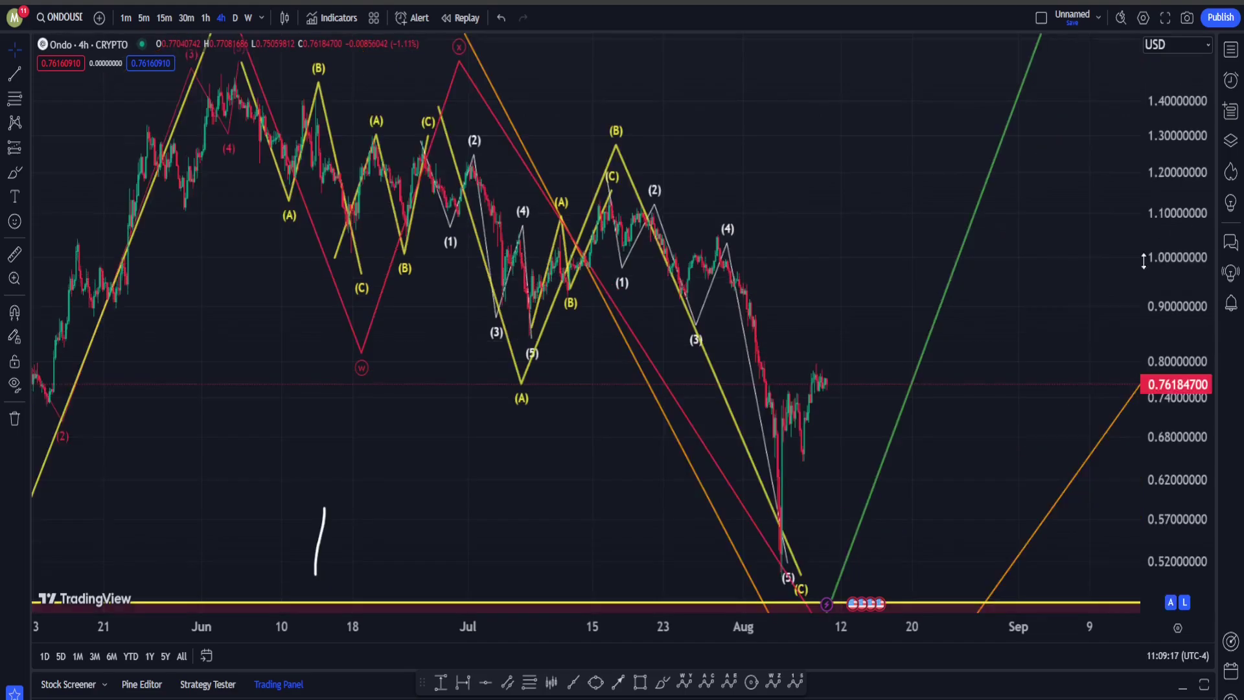
pyautogui.moveTo(1030, 354); pyautogui.dragTo(238, 343)
pyautogui.moveTo(1172, 198); pyautogui.dragTo(1172, 294)
pyautogui.scroll(3, 986, 344)
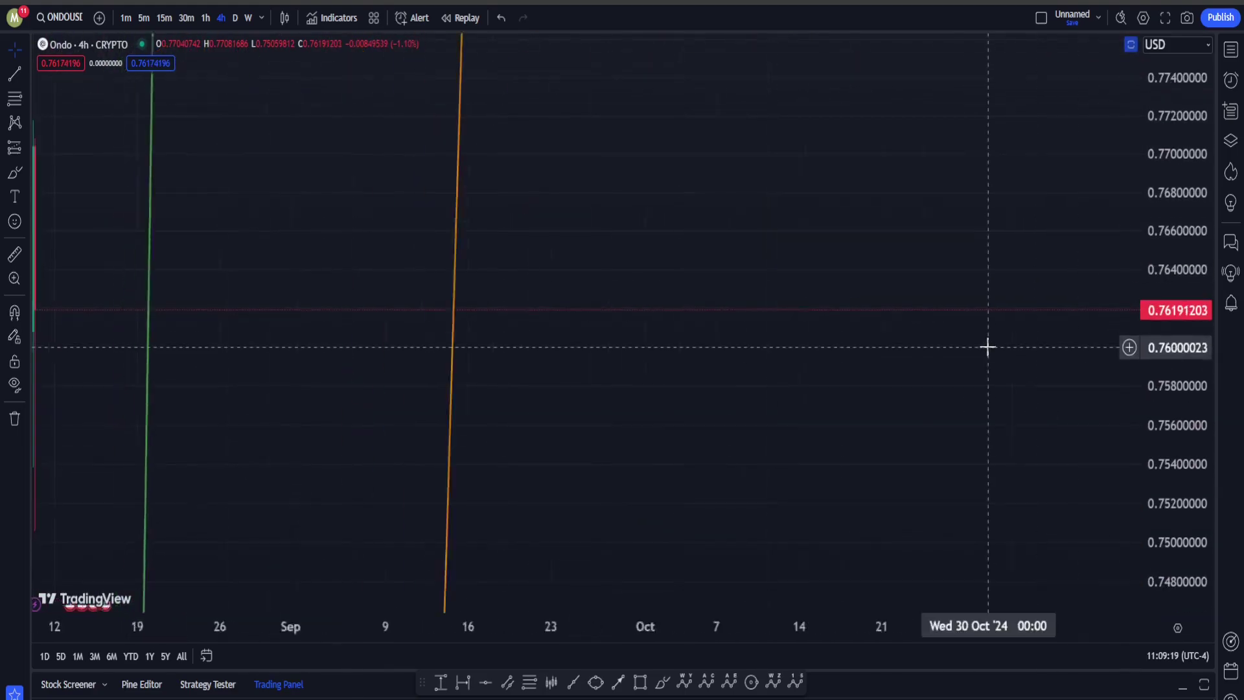
pyautogui.scroll(-6, 985, 344)
pyautogui.moveTo(1047, 425); pyautogui.dragTo(633, 156)
pyautogui.scroll(-6, 691, 224)
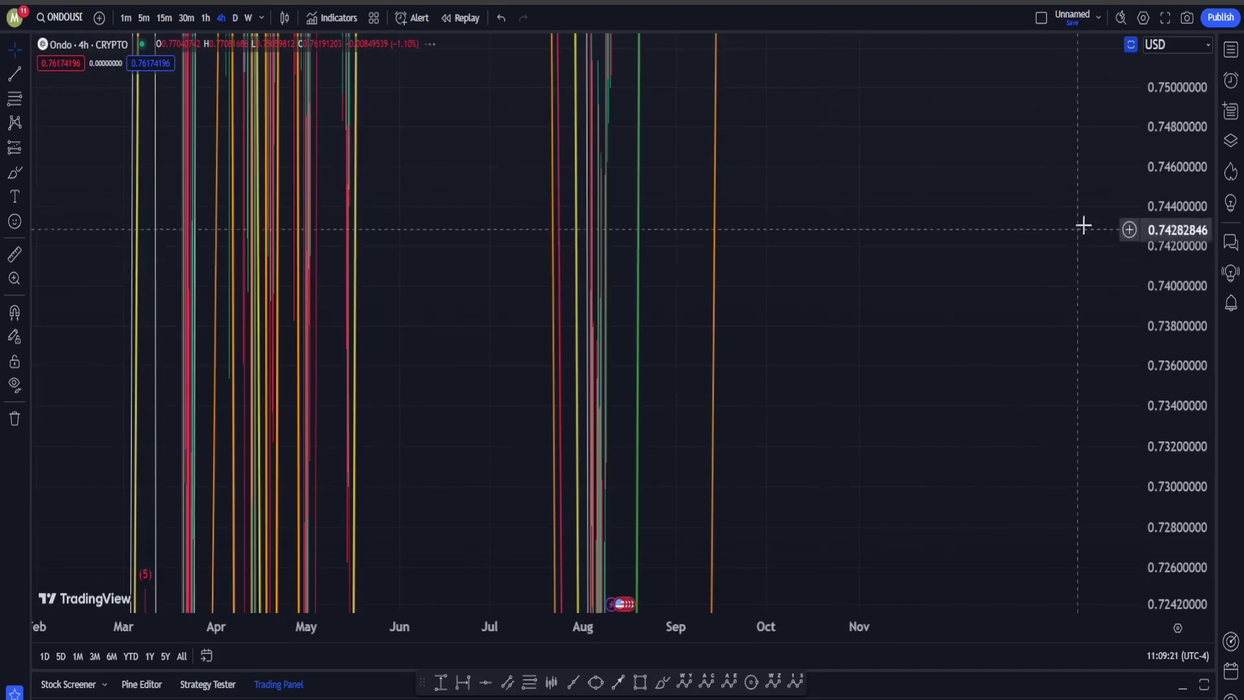
pyautogui.moveTo(1196, 230); pyautogui.dragTo(1191, 518)
pyautogui.moveTo(1186, 255); pyautogui.dragTo(1181, 518)
pyautogui.moveTo(1178, 220); pyautogui.dragTo(1186, 518)
pyautogui.moveTo(1199, 259); pyautogui.dragTo(1199, 352)
pyautogui.moveTo(1067, 340); pyautogui.dragTo(463, 157)
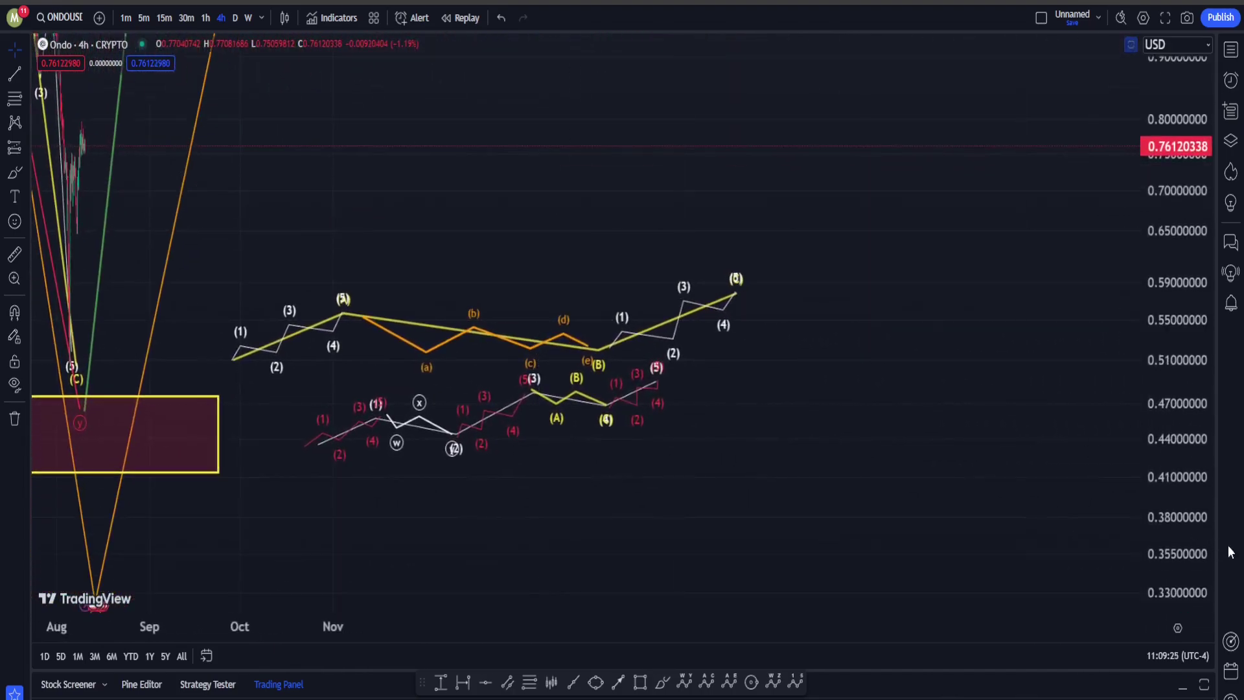
# Step: Mark parts of the lower example five-wave impulse with the brush, then undo the strokes
pyautogui.moveTo(1186, 485); pyautogui.dragTo(1165, 23)
pyautogui.moveTo(971, 427); pyautogui.dragTo(1123, 135)
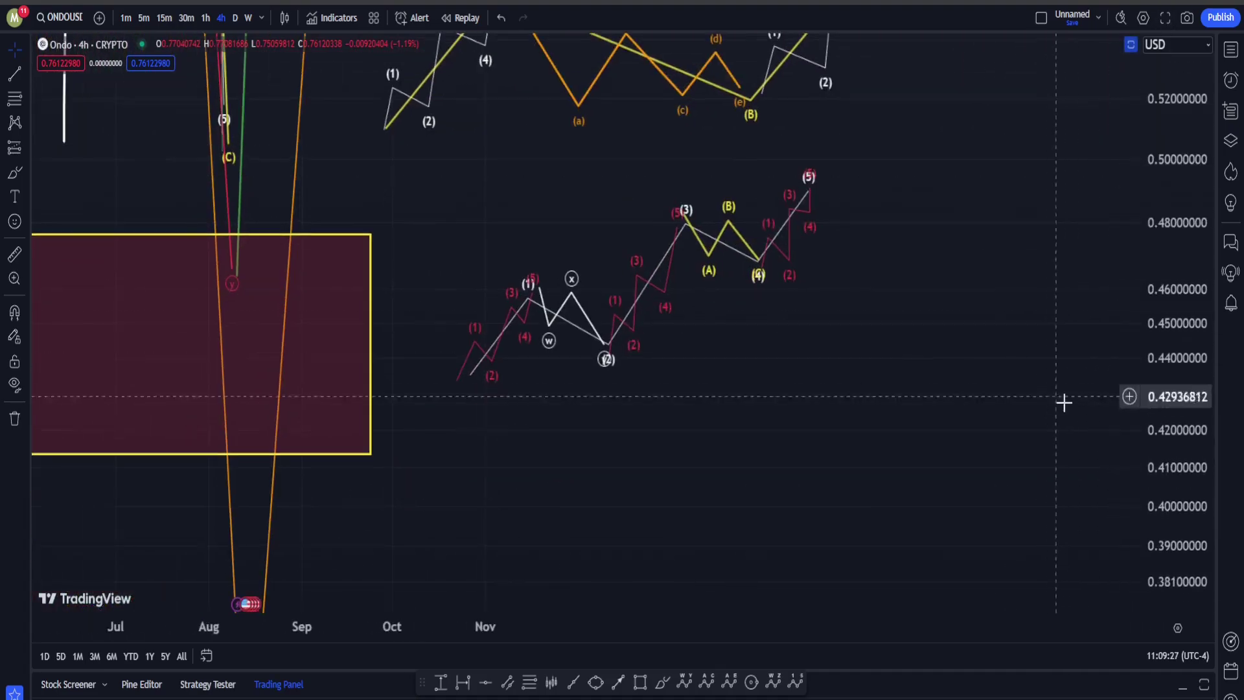
pyautogui.moveTo(1189, 448); pyautogui.dragTo(1189, 91)
pyautogui.scroll(4, 749, 350)
pyautogui.moveTo(750, 371); pyautogui.dragTo(600, 533)
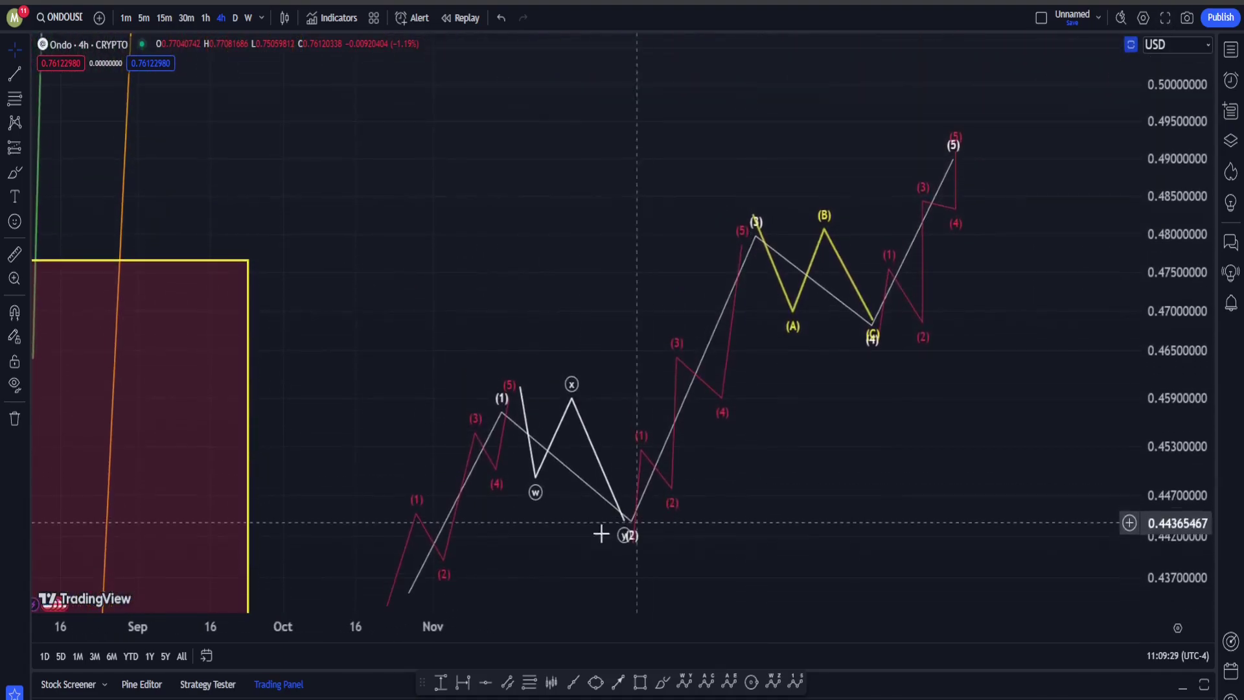
pyautogui.moveTo(803, 510); pyautogui.dragTo(794, 426)
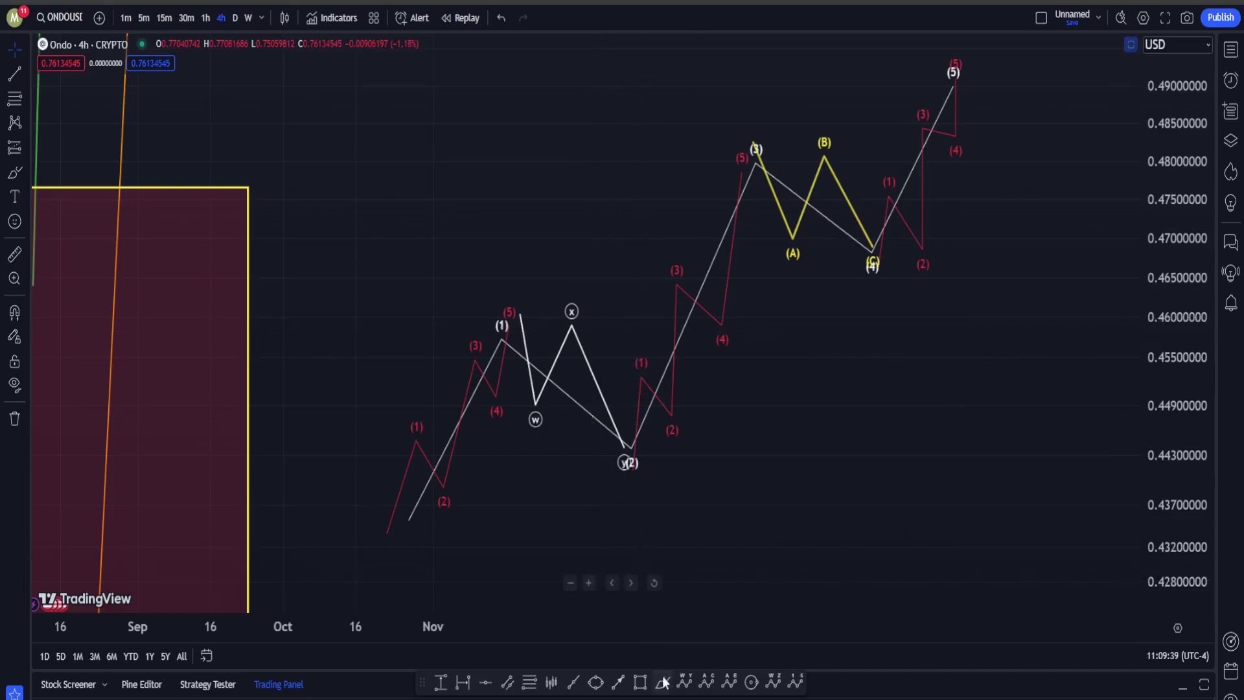
pyautogui.moveTo(651, 427)
pyautogui.mouseDown()
pyautogui.moveTo(558, 477)
pyautogui.moveTo(654, 433)
pyautogui.mouseUp()
pyautogui.moveTo(929, 272)
pyautogui.mouseDown()
pyautogui.moveTo(780, 150)
pyautogui.moveTo(906, 251)
pyautogui.mouseUp()
pyautogui.hotkey('ctrl', 'z')
pyautogui.hotkey('ctrl', 'z')
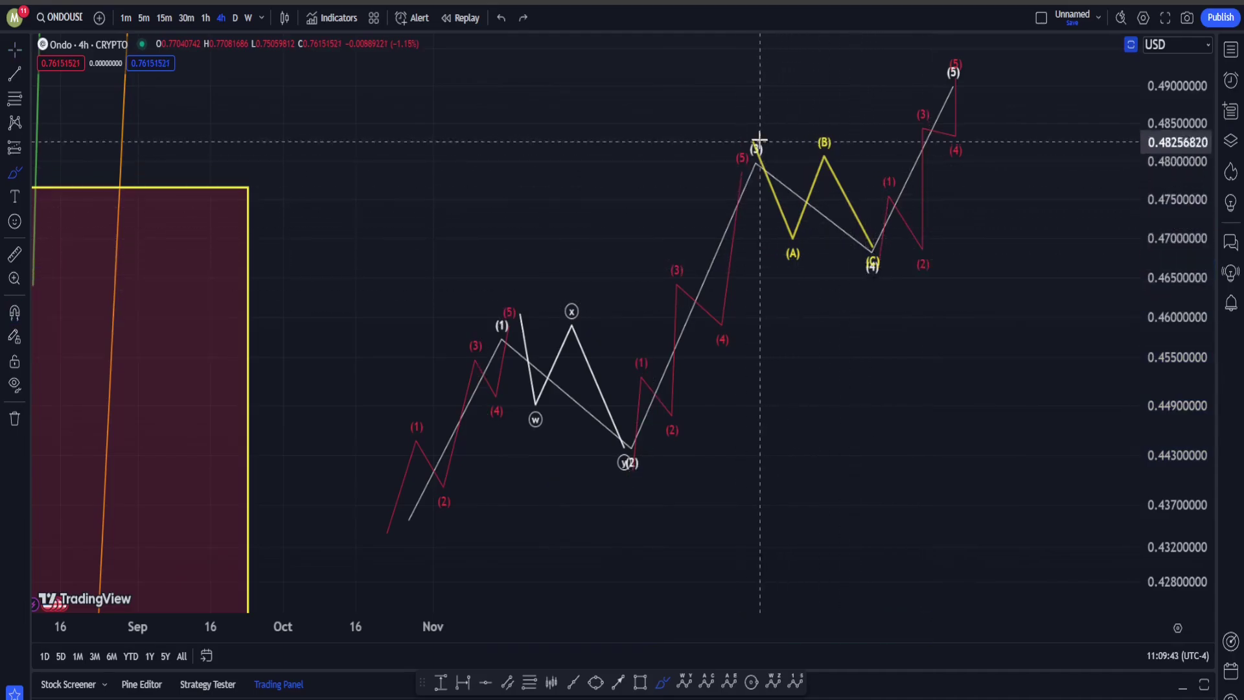
# Step: Sketch brush marks beside white wave (3) of the example impulse, then undo
pyautogui.moveTo(765, 109); pyautogui.dragTo(662, 213)
pyautogui.moveTo(629, 255)
pyautogui.mouseDown()
pyautogui.moveTo(786, 117)
pyautogui.moveTo(765, 123)
pyautogui.mouseUp()
pyautogui.hotkey('ctrl', 'z')
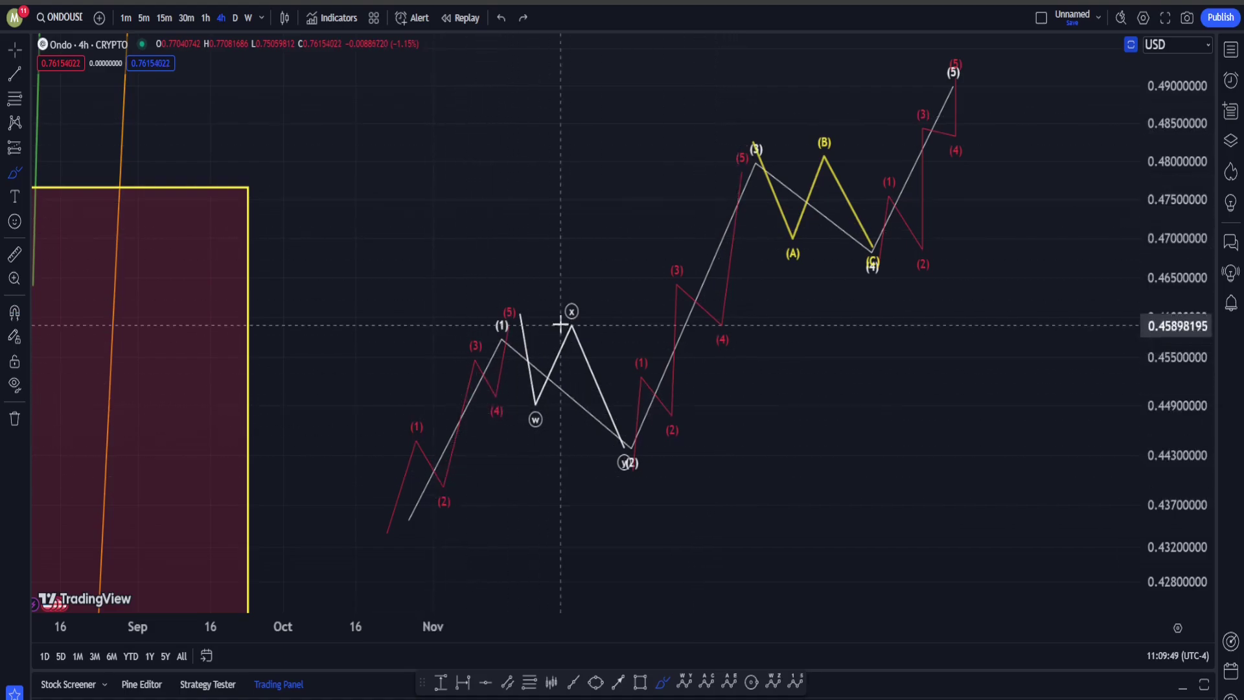
# Step: Mark the corrective waves (2) and (4) of the example impulse with the brush, then undo the strokes
pyautogui.moveTo(524, 297); pyautogui.dragTo(561, 324)
pyautogui.moveTo(827, 166); pyautogui.dragTo(753, 217)
pyautogui.moveTo(980, 125)
pyautogui.mouseDown()
pyautogui.moveTo(933, 50)
pyautogui.moveTo(975, 129)
pyautogui.mouseUp()
pyautogui.hotkey('ctrl', 'z')
pyautogui.hotkey('ctrl', 'z')
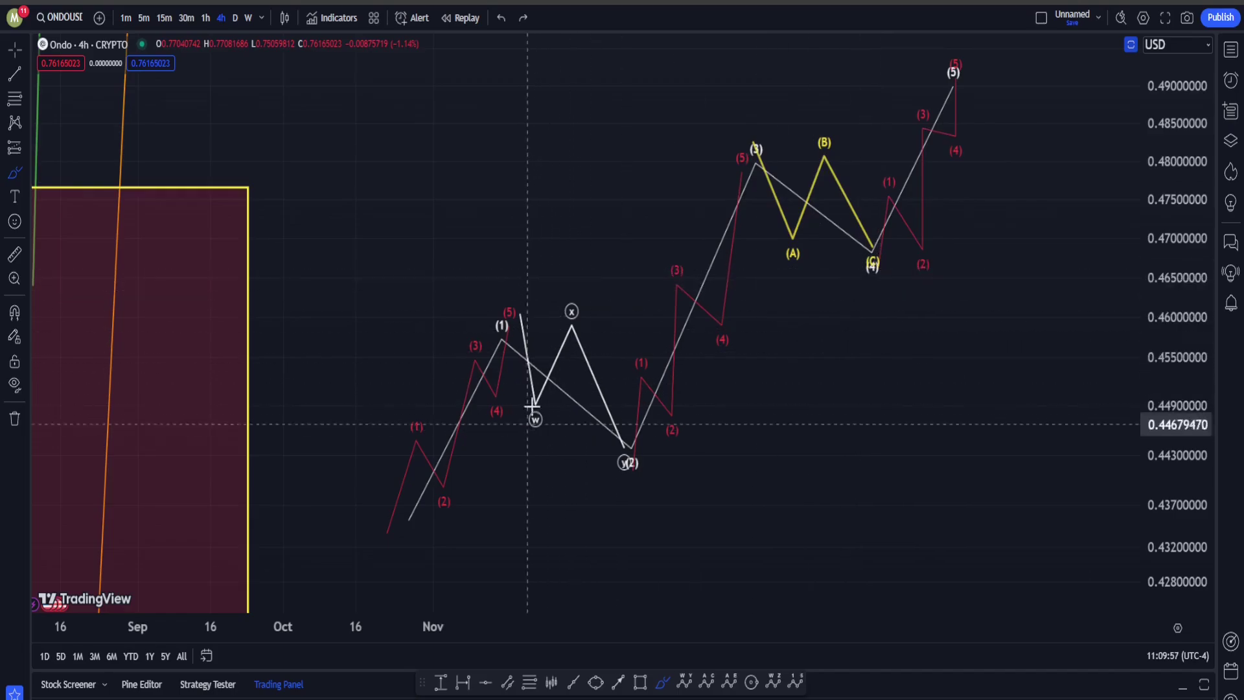
# Step: Return to the June to August price action and its red w-x-y correction
pyautogui.moveTo(536, 230); pyautogui.dragTo(1055, 248)
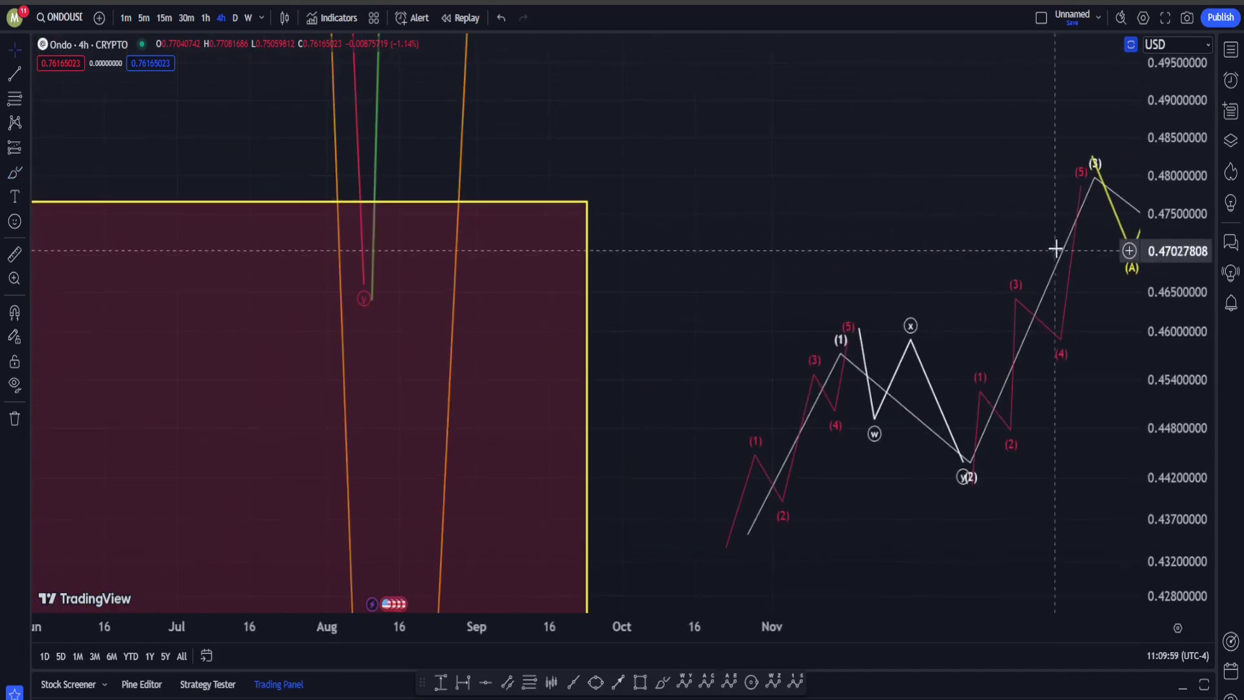
pyautogui.doubleClick(1155, 164)
pyautogui.moveTo(642, 347); pyautogui.dragTo(1067, 347)
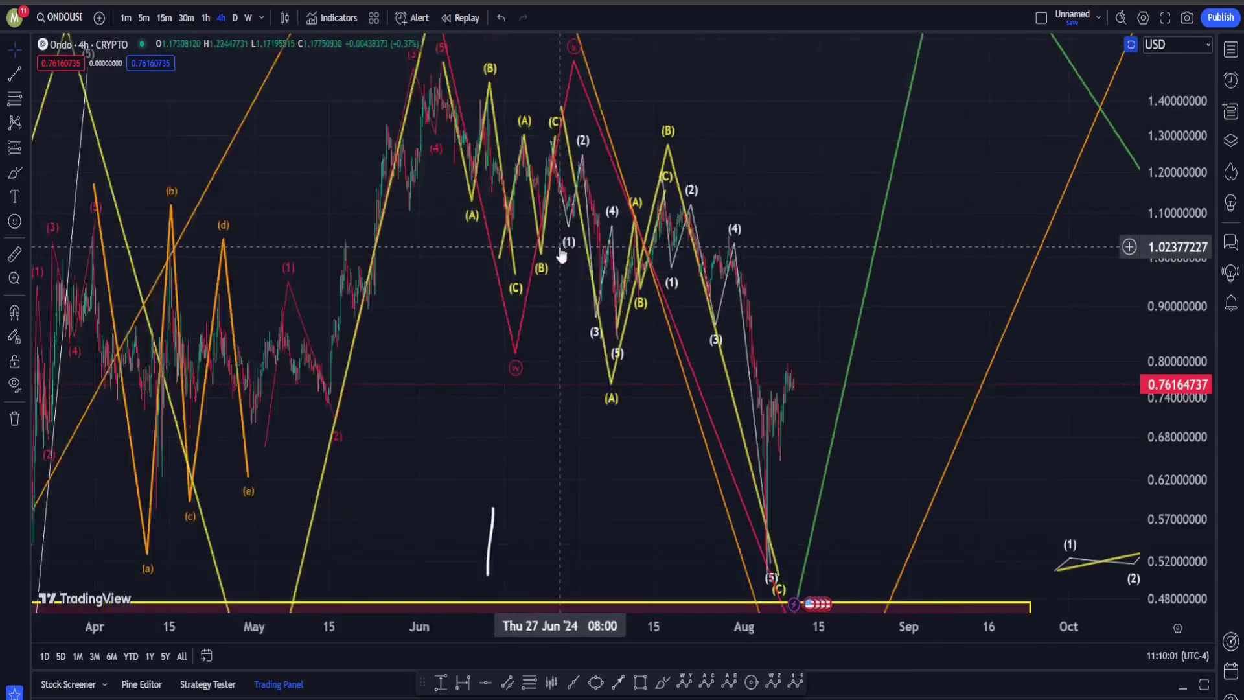
# Step: Switch the chart to the 30-minute timeframe and examine the early August low and the rebound up to the latest candles
pyautogui.scroll(15, 561, 249)
pyautogui.moveTo(292, 285); pyautogui.dragTo(805, 275)
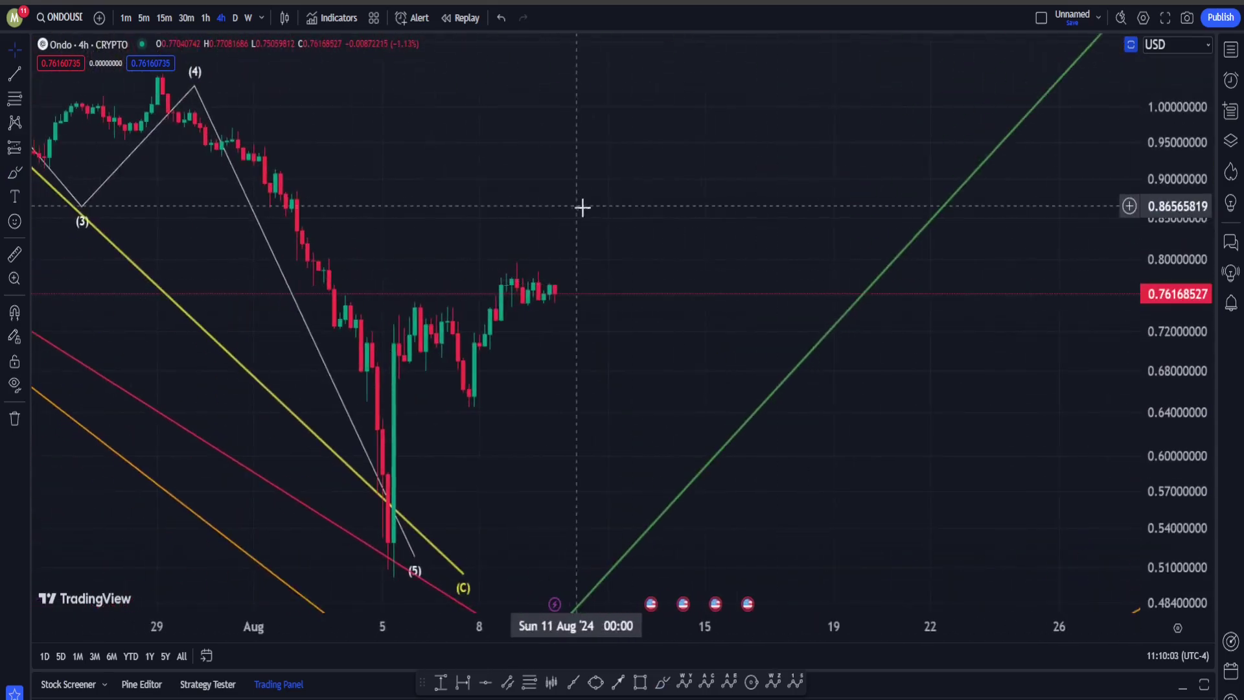
pyautogui.moveTo(583, 207); pyautogui.dragTo(768, 214)
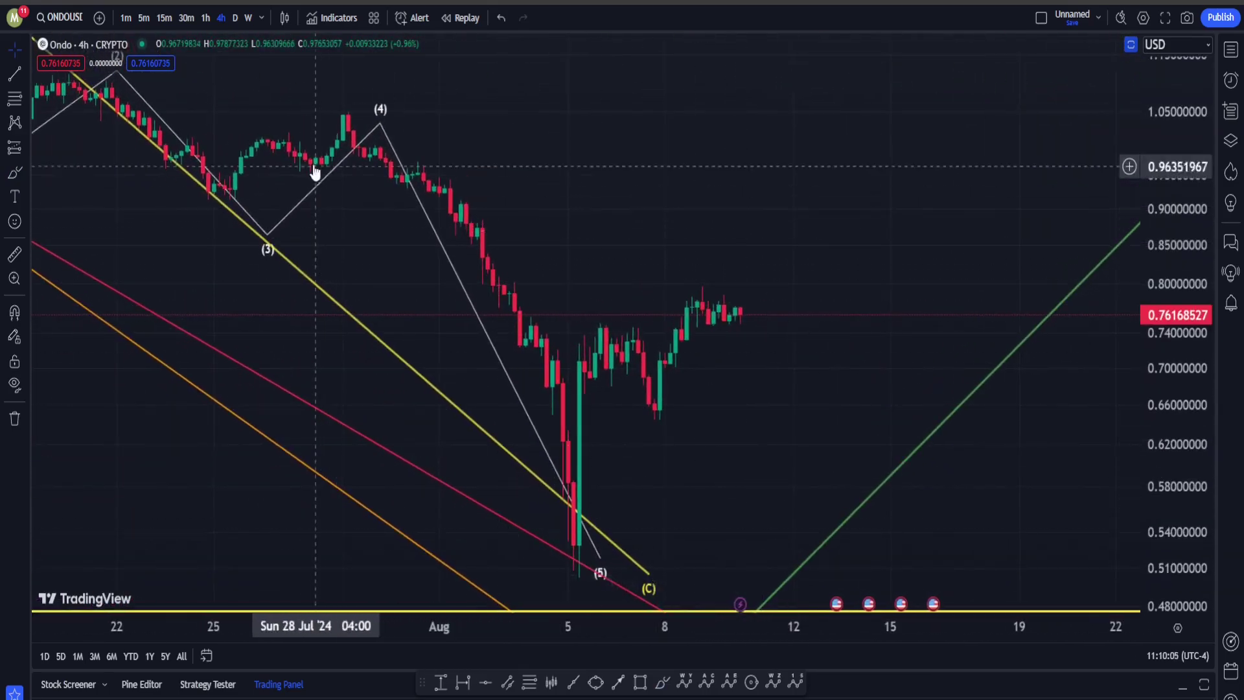
pyautogui.click(186, 18)
pyautogui.scroll(-8, 480, 233)
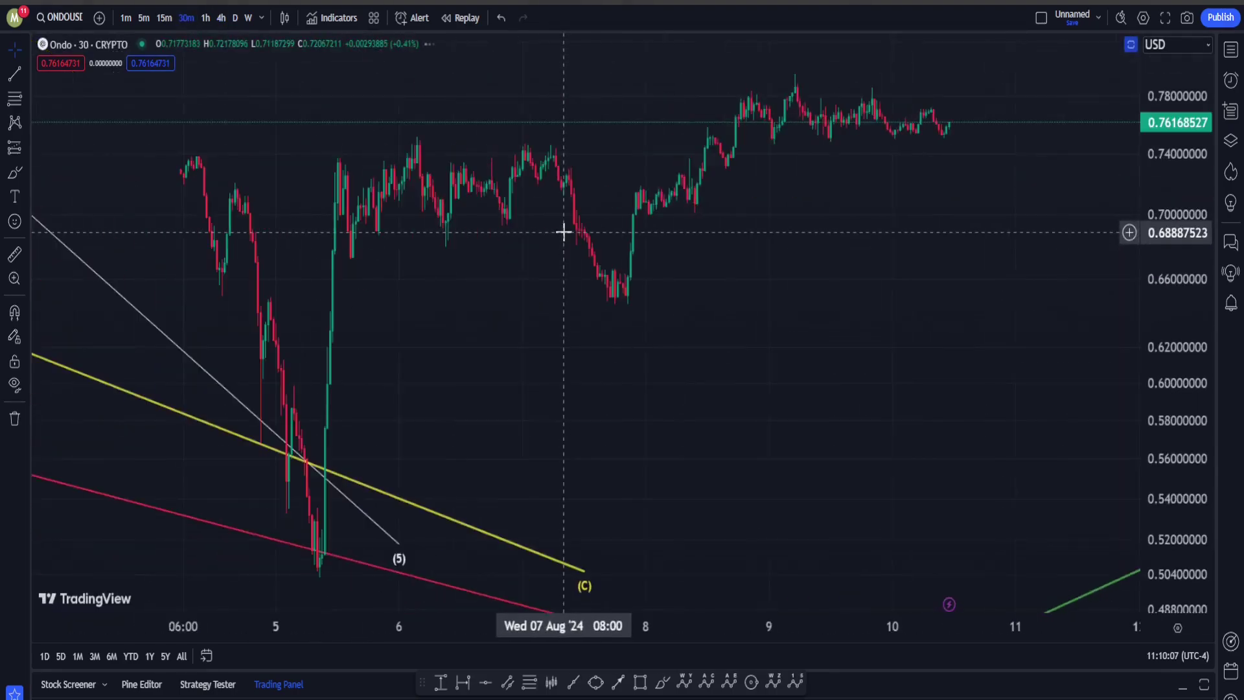
pyautogui.moveTo(906, 158); pyautogui.dragTo(576, 305)
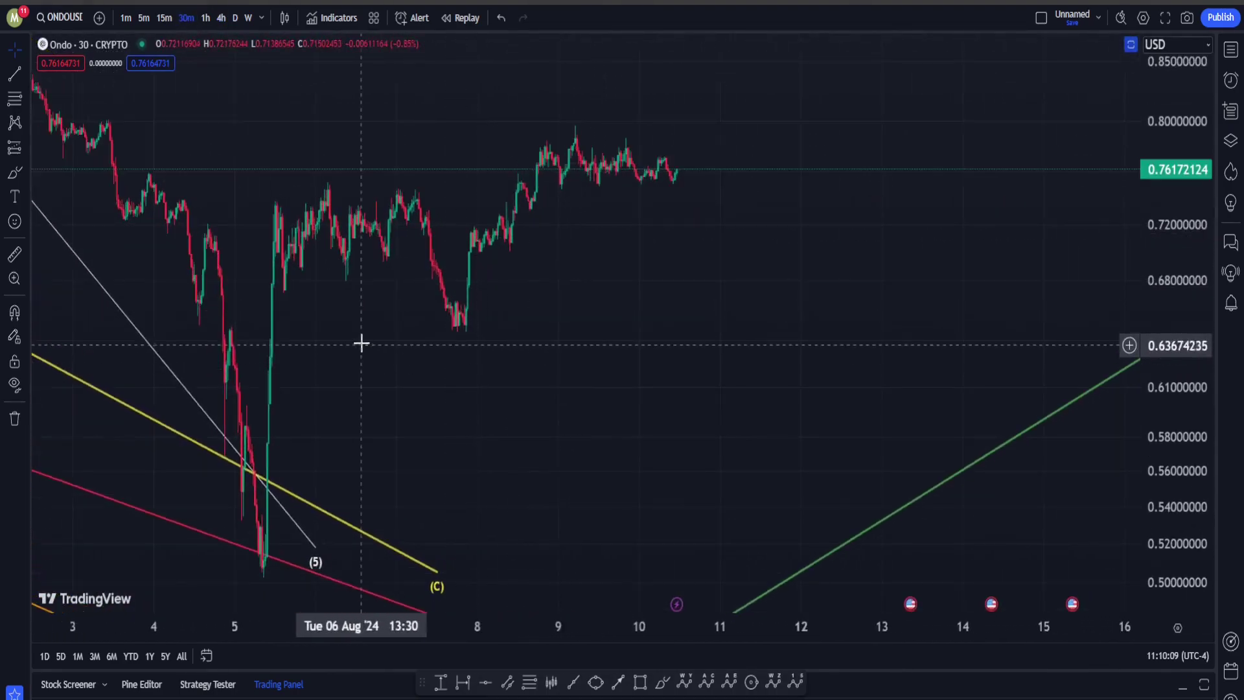
pyautogui.scroll(2, 350, 350)
pyautogui.moveTo(344, 356); pyautogui.dragTo(696, 353)
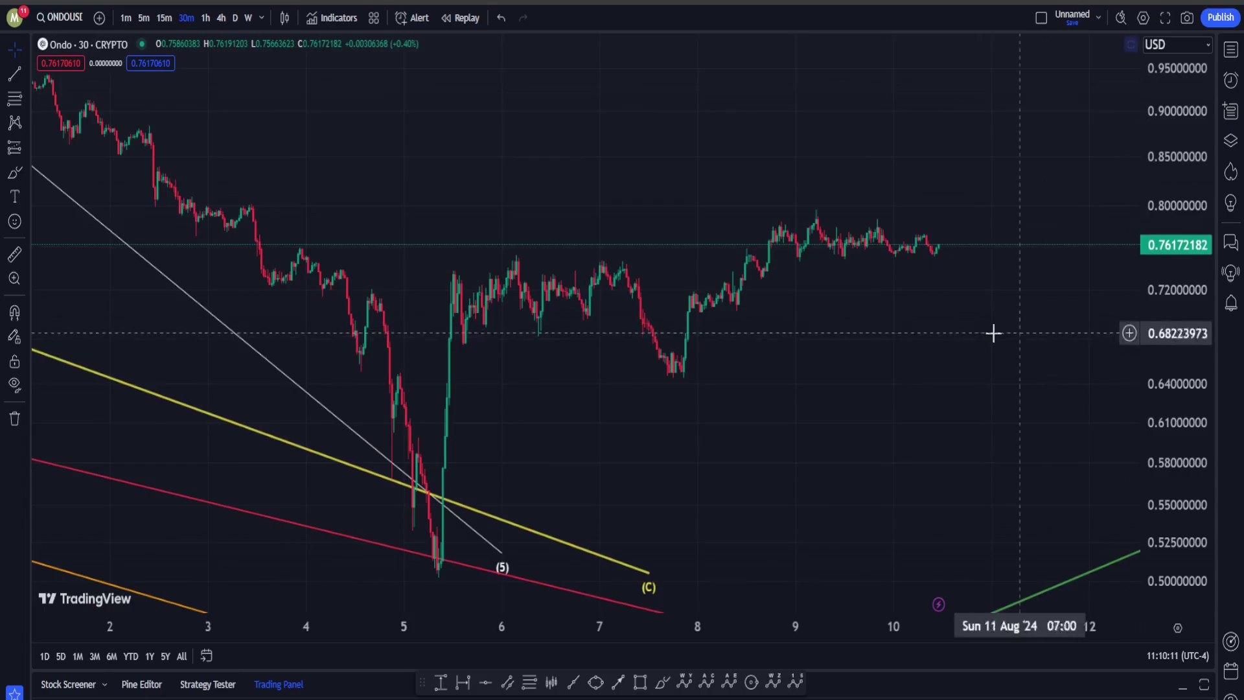
pyautogui.moveTo(940, 355); pyautogui.dragTo(798, 405)
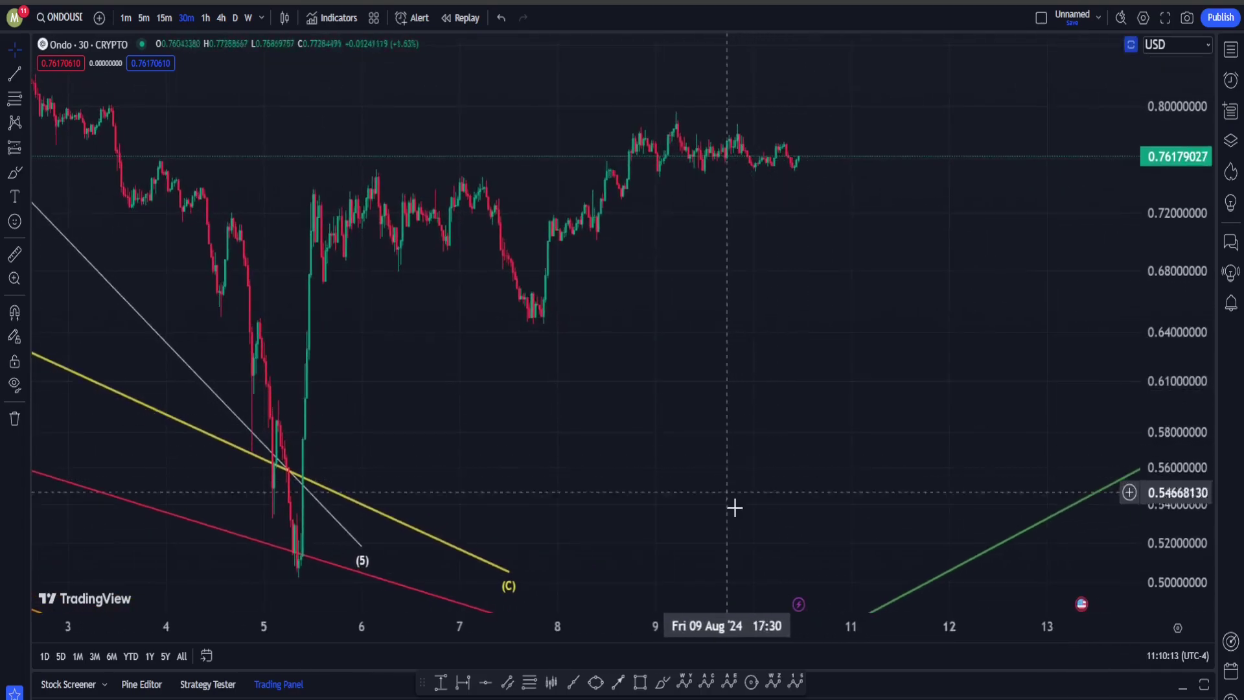
# Step: Circle the 5 August drop and sharp rebound with the brush, then undo the strokes
pyautogui.click(662, 682)
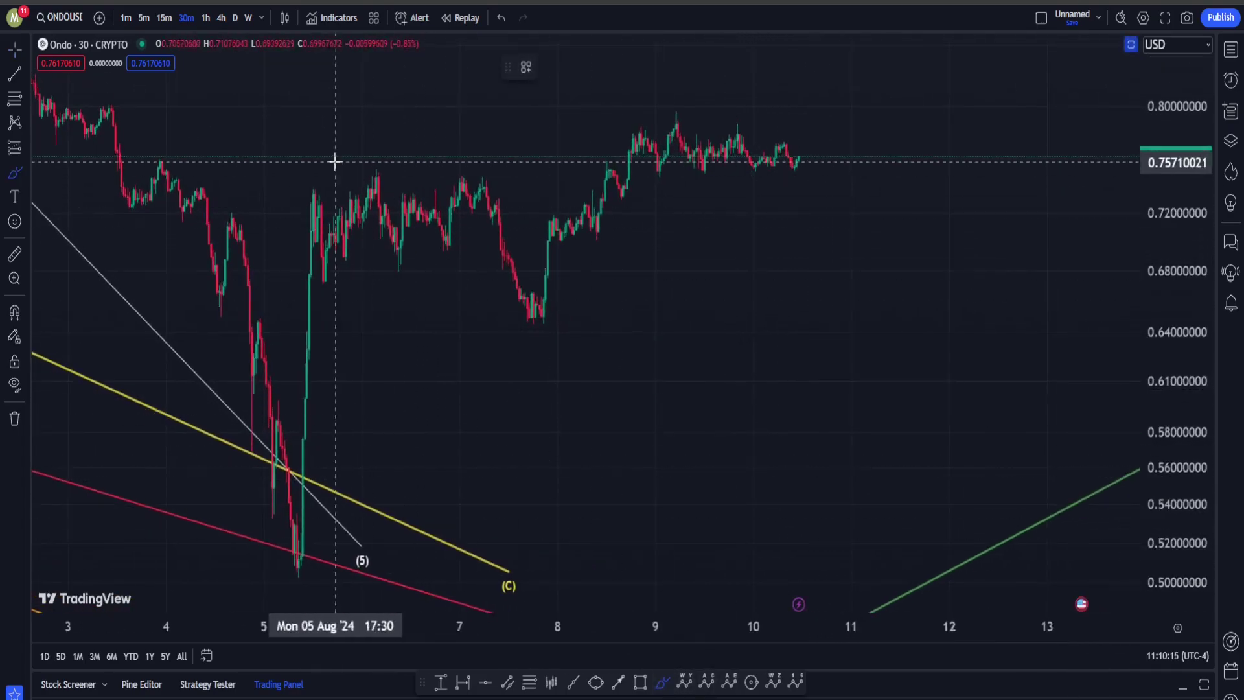
pyautogui.moveTo(333, 164)
pyautogui.mouseDown()
pyautogui.moveTo(270, 508)
pyautogui.moveTo(376, 493)
pyautogui.mouseUp()
pyautogui.moveTo(387, 447); pyautogui.dragTo(390, 389)
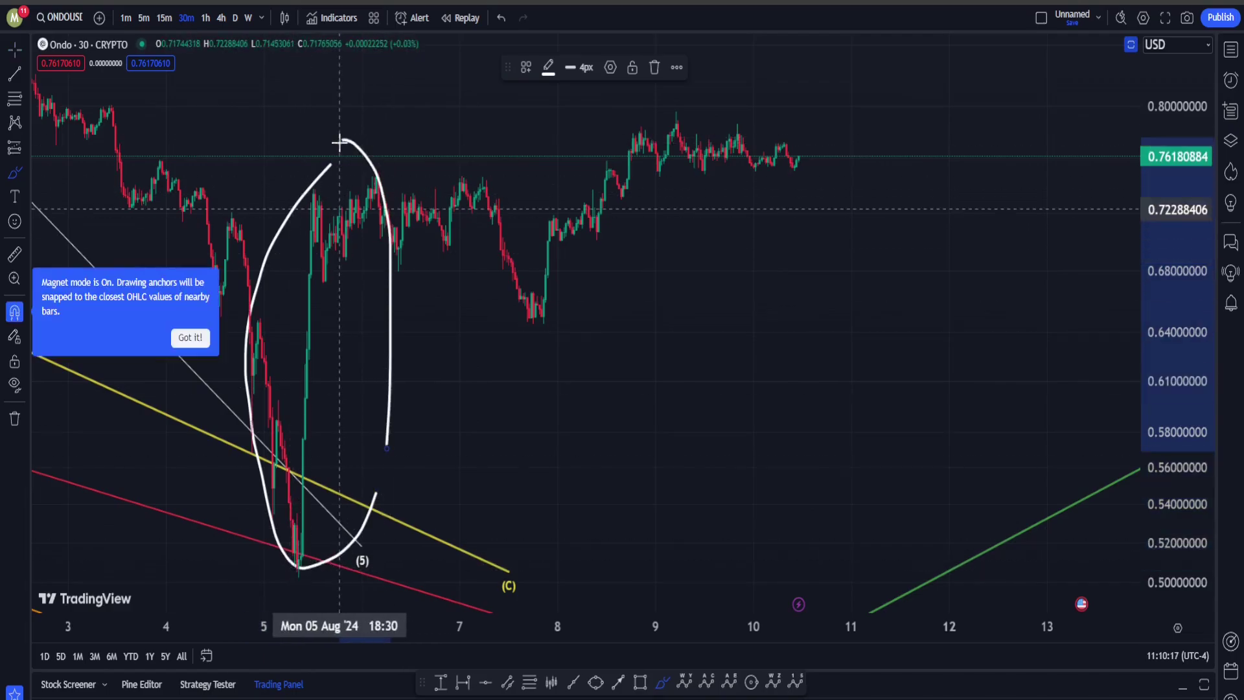
pyautogui.hotkey('ctrl', 'z')
pyautogui.hotkey('ctrl', 'z')
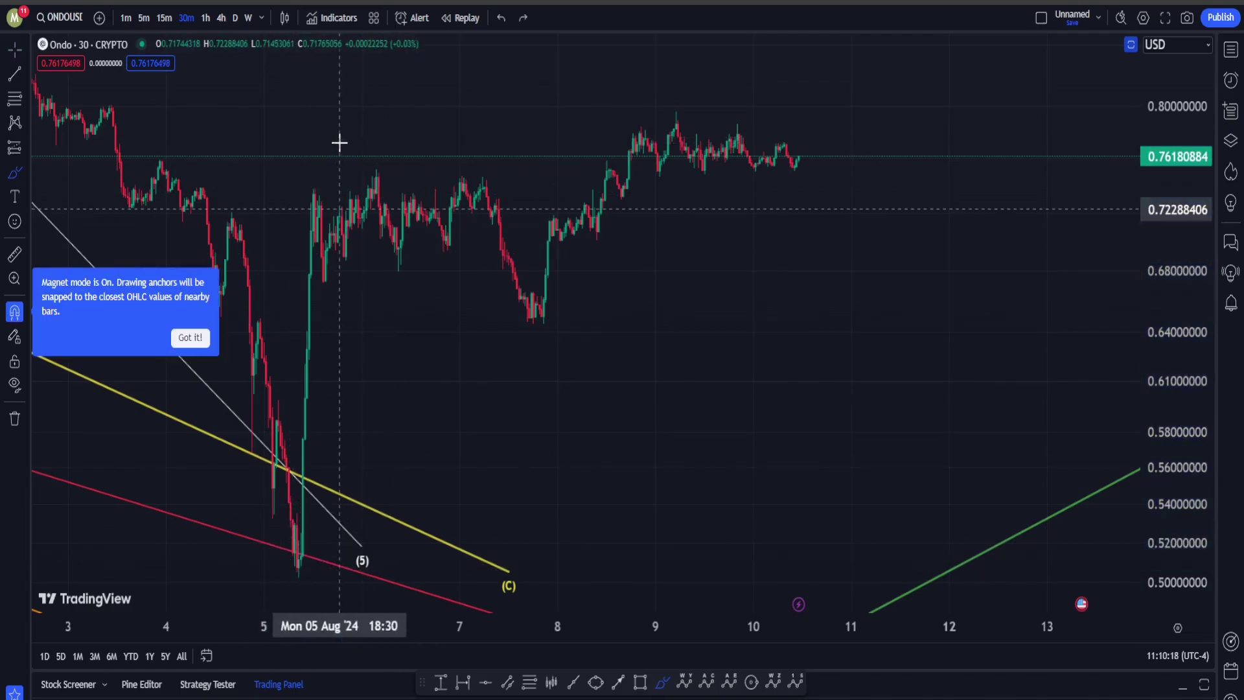
# Step: Switch the chart to the 5-minute timeframe and focus on the rally from the 5 August low
pyautogui.click(140, 20)
pyautogui.scroll(-3, 399, 247)
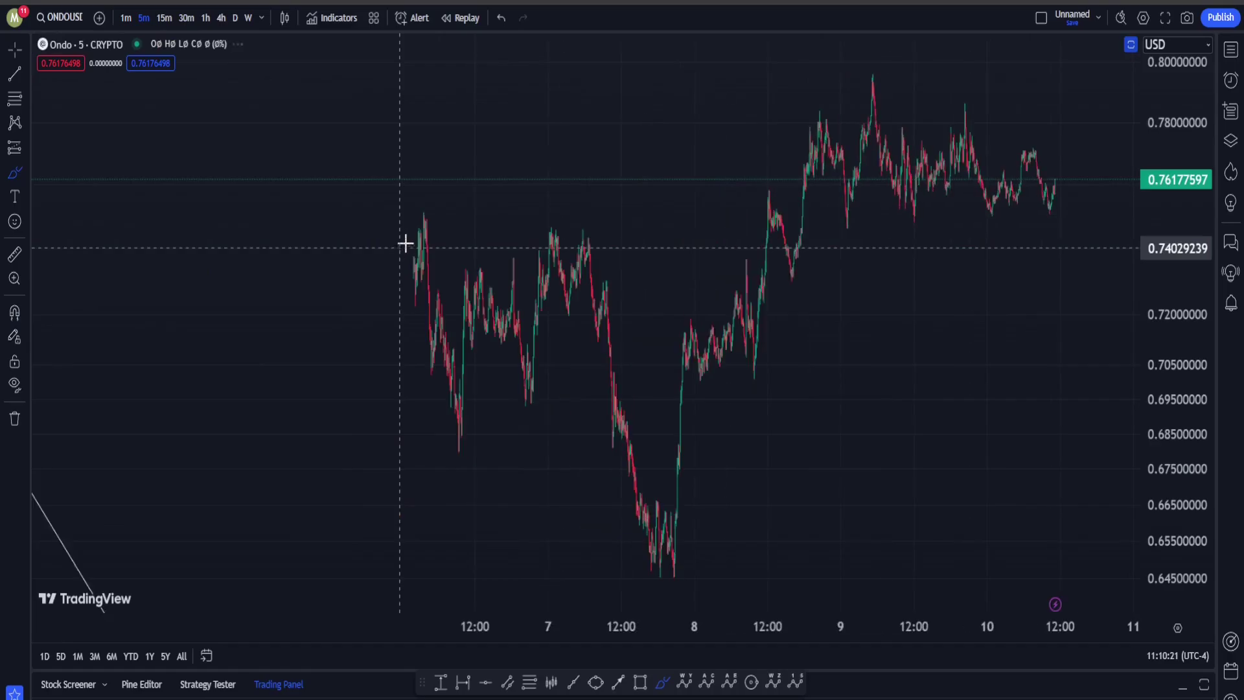
pyautogui.moveTo(322, 170); pyautogui.dragTo(678, 317)
pyautogui.scroll(5, 615, 319)
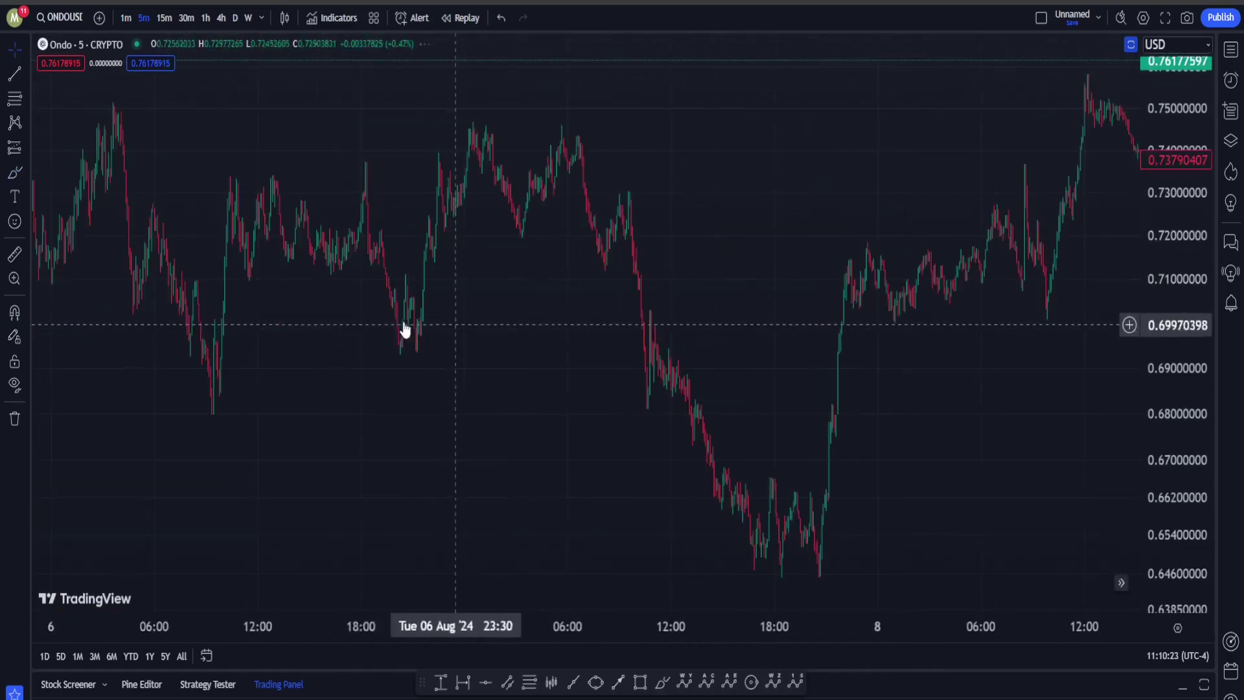
pyautogui.moveTo(226, 292); pyautogui.dragTo(603, 265)
pyautogui.moveTo(317, 259); pyautogui.dragTo(949, 287)
pyautogui.scroll(5, 719, 322)
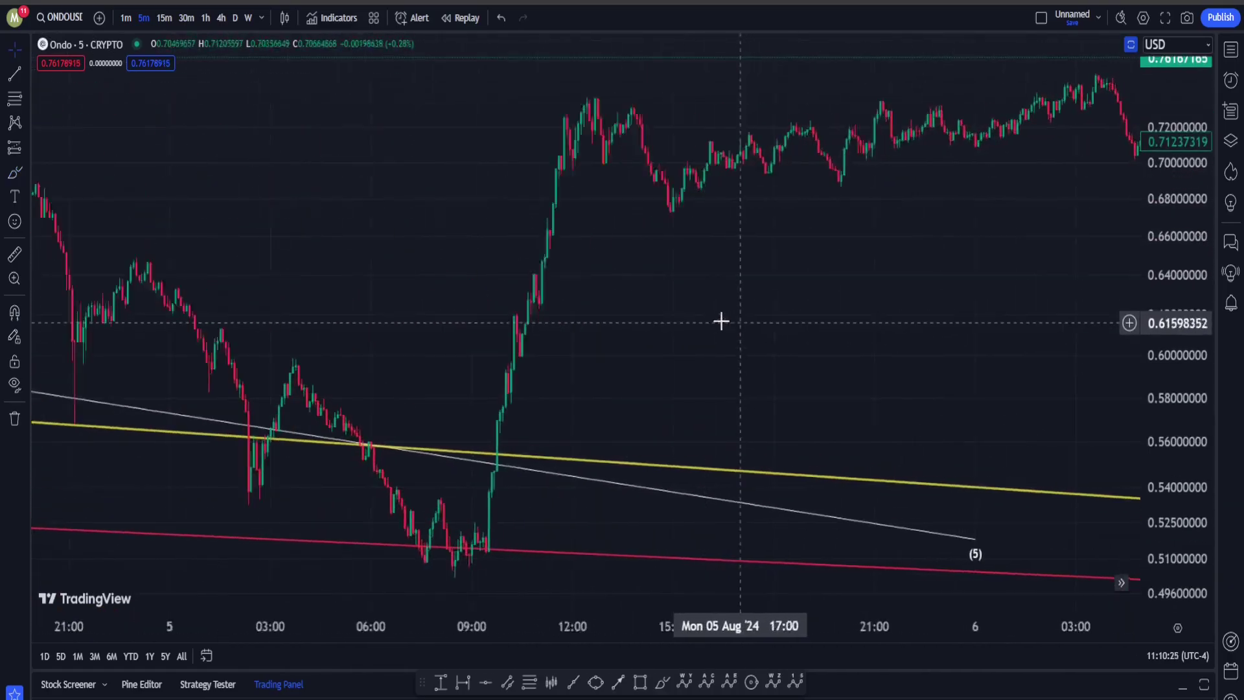
pyautogui.moveTo(328, 286)
pyautogui.mouseDown()
pyautogui.moveTo(631, 319)
pyautogui.moveTo(703, 350)
pyautogui.mouseUp()
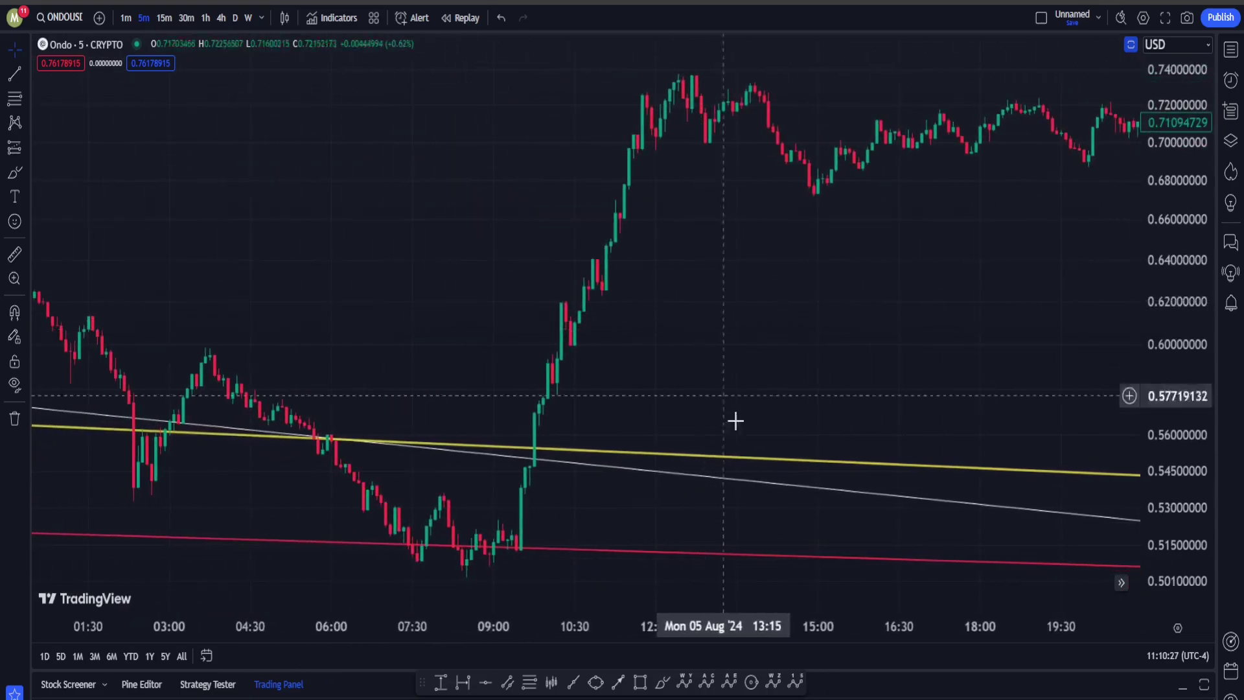
# Step: Draw a white five-wave Elliott impulse along the 5 August rally, from about 0.501 through wave (3) at about 0.622 to the top
pyautogui.click(795, 682)
pyautogui.click(462, 580)
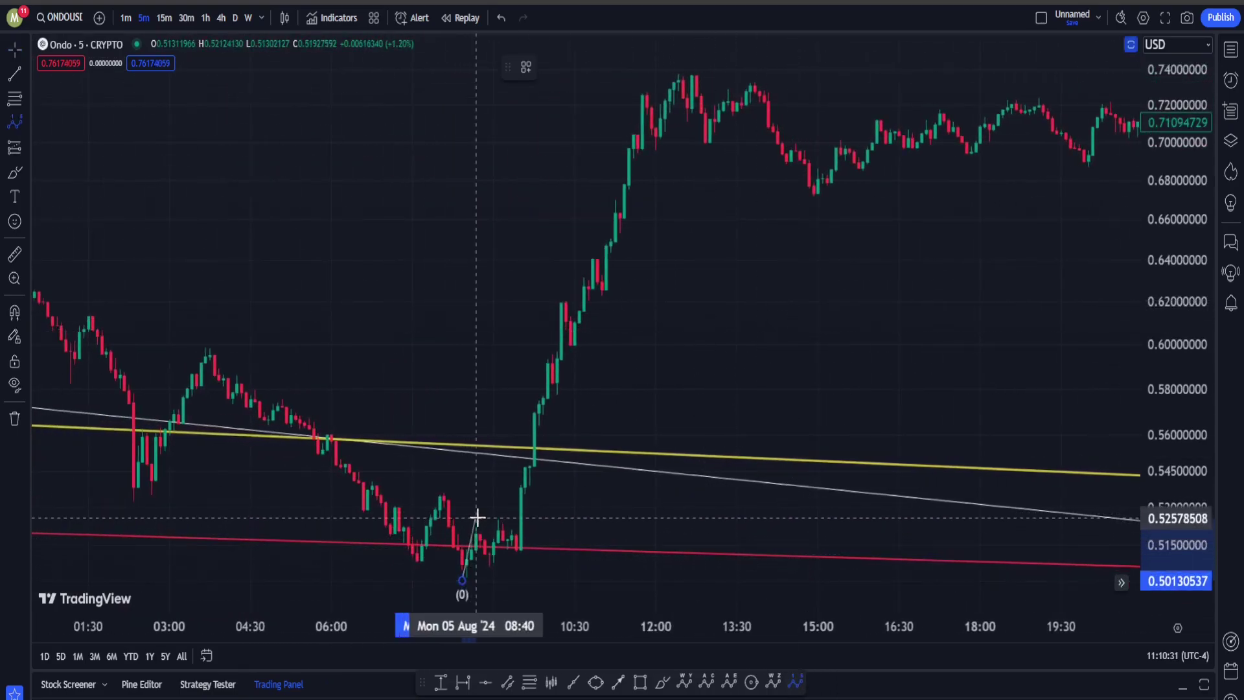
pyautogui.click(475, 518)
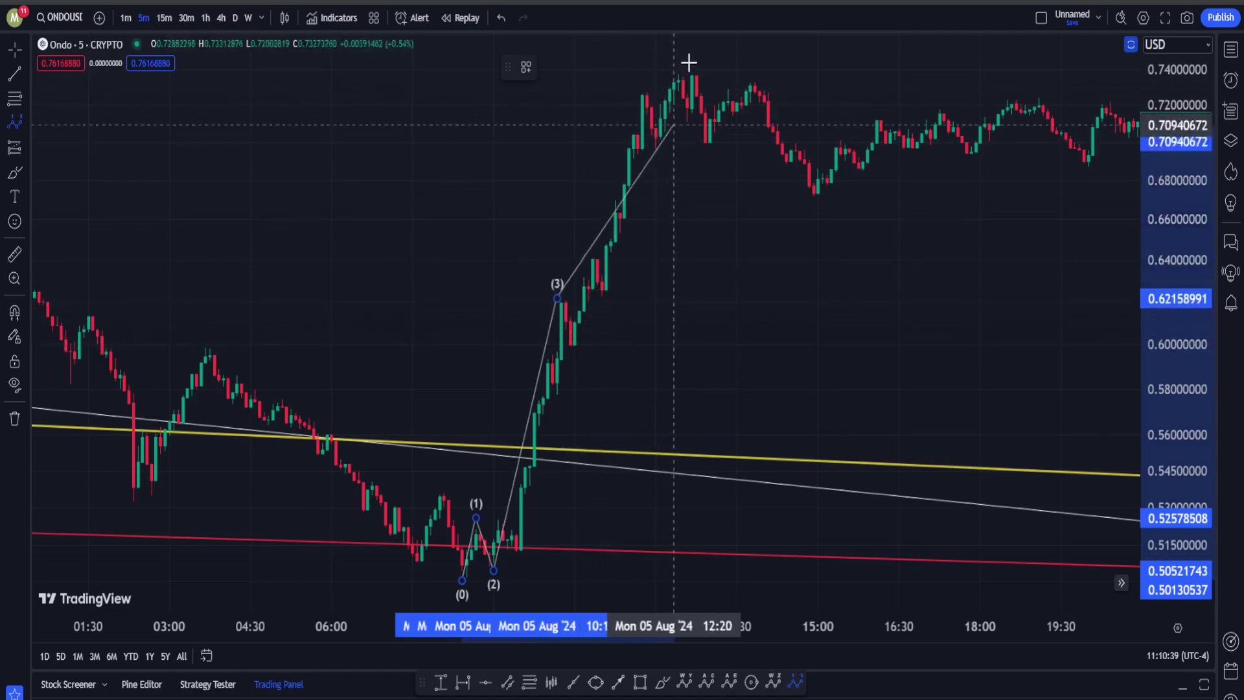
pyautogui.click(593, 356)
pyautogui.click(687, 56)
# Step: Draw an orange A-B-C correction from the 5 August top at about 0.749, with (A) near 0.667, (B) 0.752 and (C) 0.633
pyautogui.scroll(-4, 864, 325)
pyautogui.moveTo(961, 311); pyautogui.dragTo(658, 301)
pyautogui.scroll(-5, 786, 308)
pyautogui.moveTo(933, 280); pyautogui.dragTo(503, 314)
pyautogui.scroll(-4, 856, 293)
pyautogui.doubleClick(855, 293)
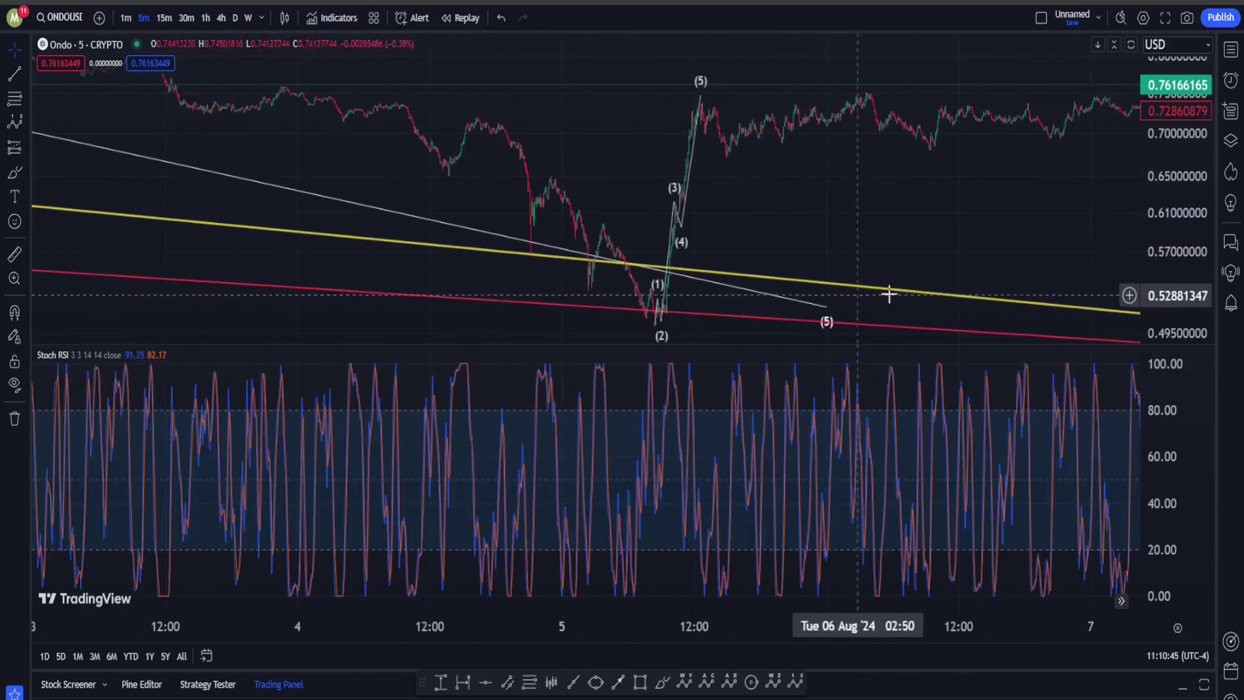
pyautogui.doubleClick(1033, 228)
pyautogui.moveTo(1014, 248); pyautogui.dragTo(400, 363)
pyautogui.scroll(-3, 869, 363)
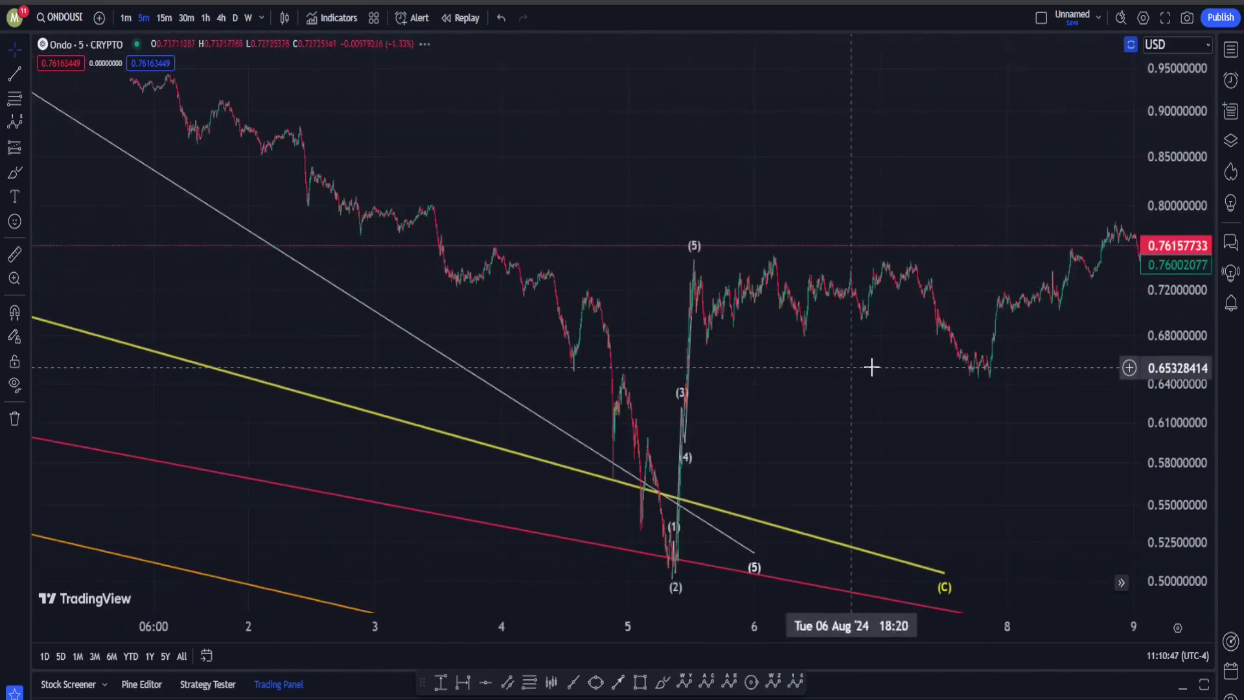
pyautogui.moveTo(869, 363); pyautogui.dragTo(510, 460)
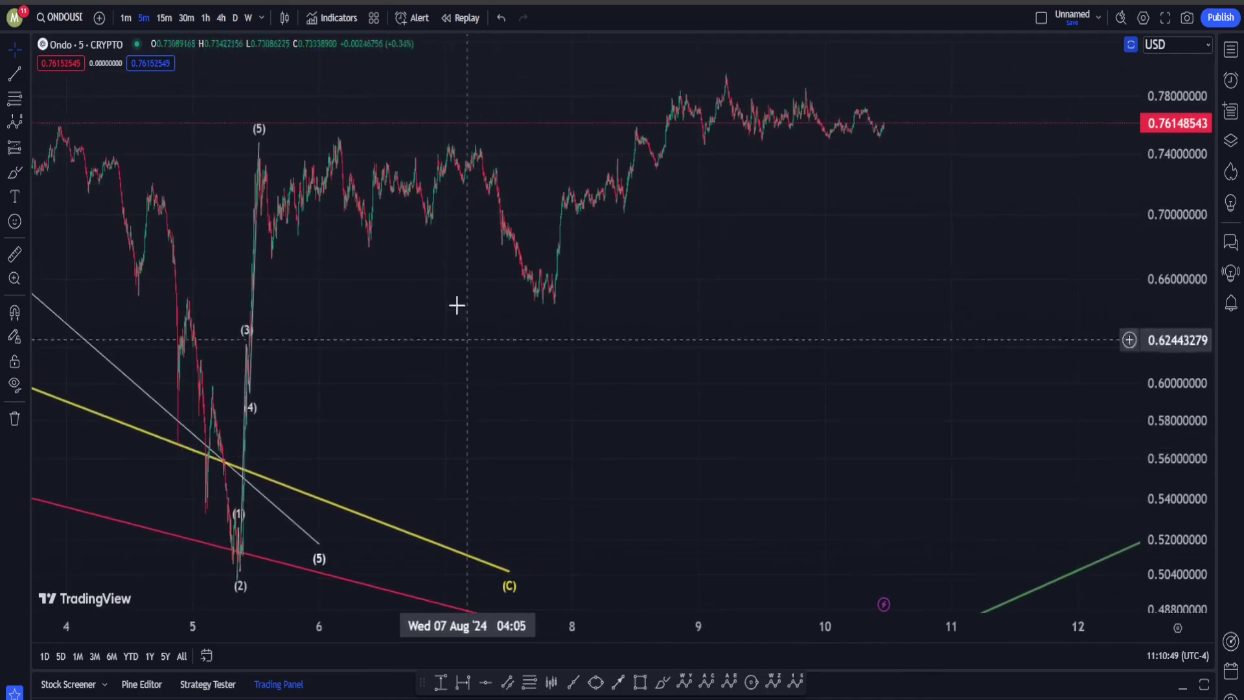
pyautogui.click(708, 682)
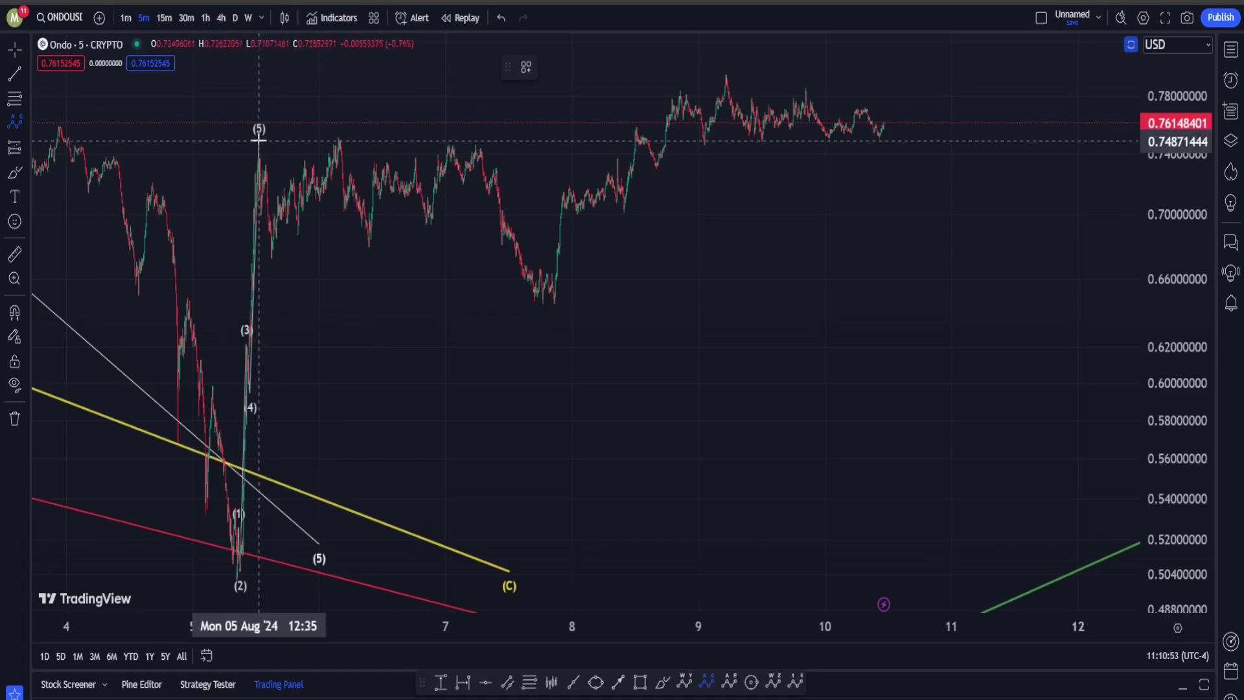
pyautogui.click(281, 267)
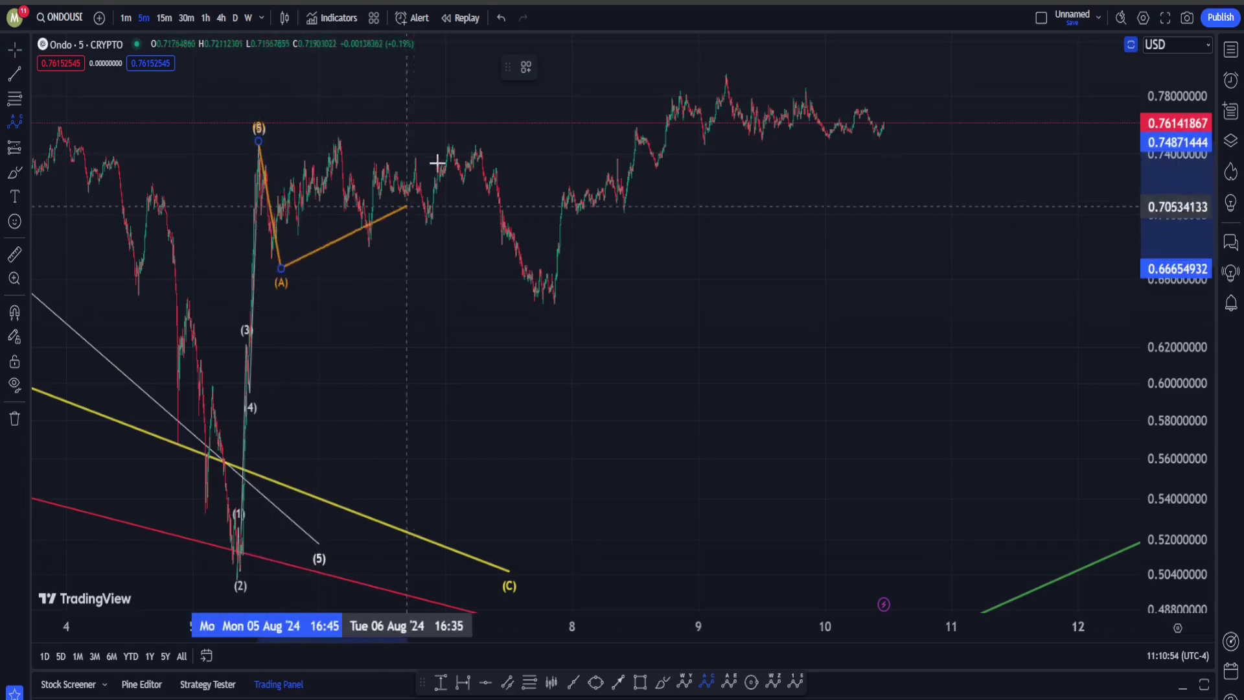
pyautogui.click(460, 137)
pyautogui.click(567, 325)
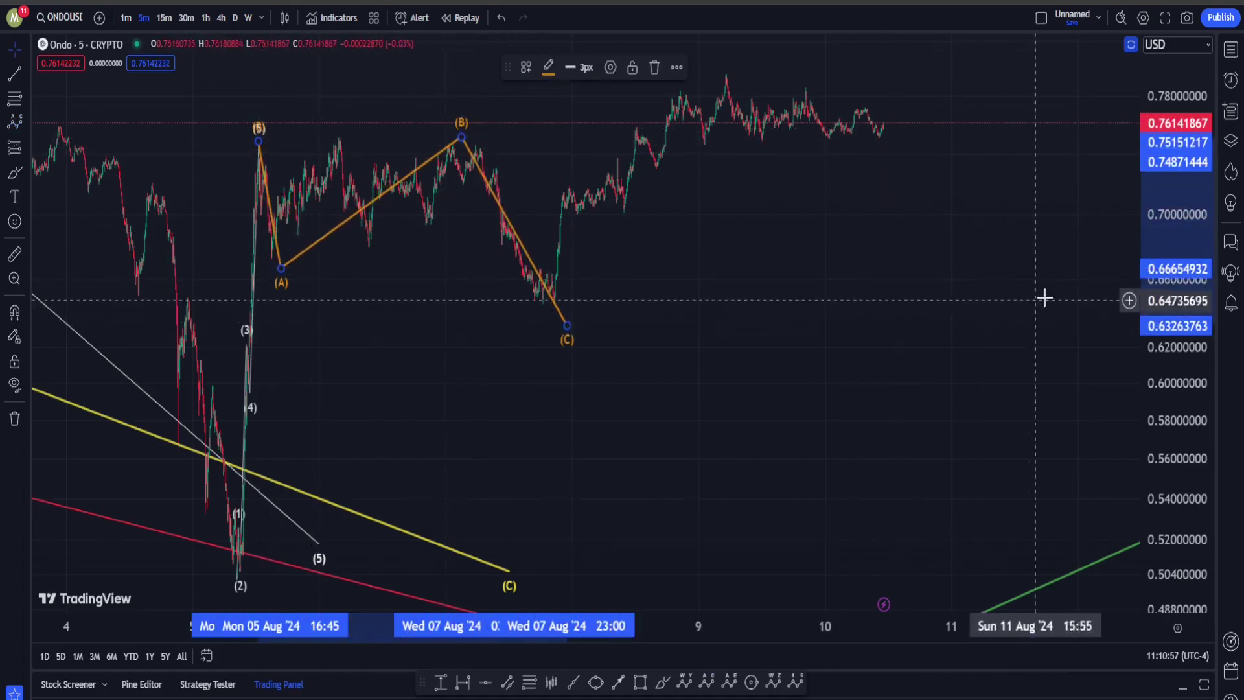
# Step: Draw a white five-wave impulse from the orange (C) low at about 0.637, with (1) near 0.729, (2) 0.693 and (3) 0.788
pyautogui.moveTo(1166, 275); pyautogui.dragTo(1167, 340)
pyautogui.scroll(-2, 914, 320)
pyautogui.moveTo(942, 289); pyautogui.dragTo(817, 385)
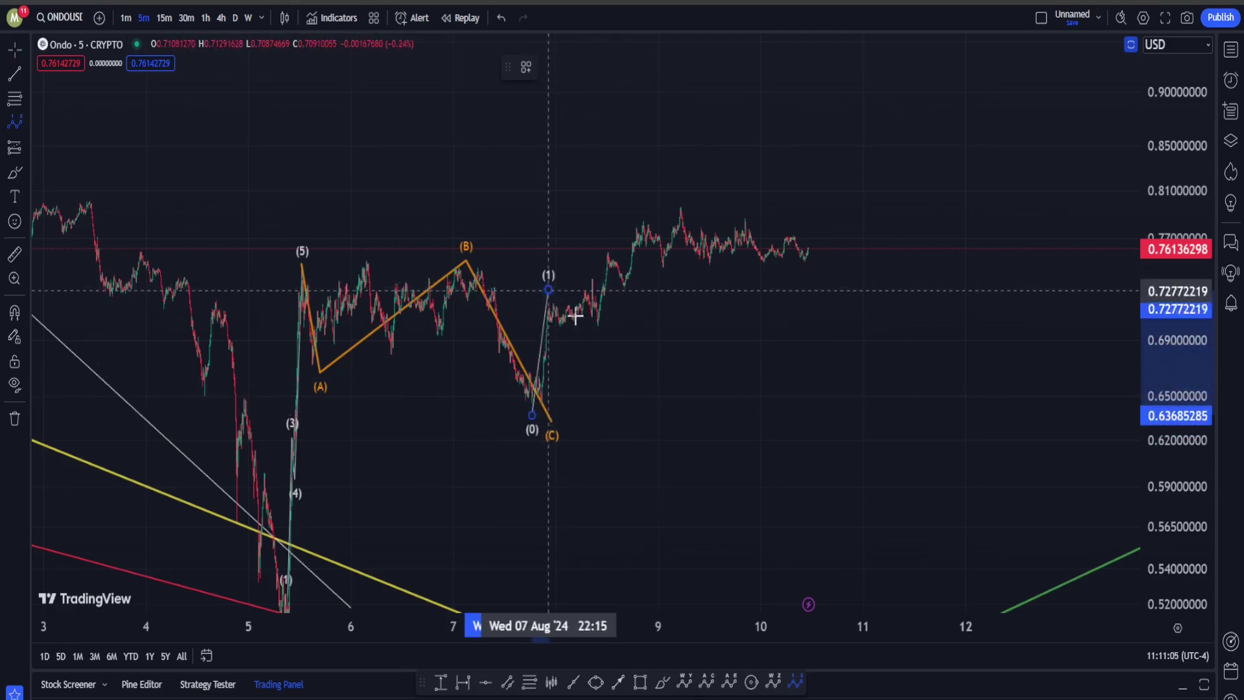
pyautogui.click(597, 336)
pyautogui.click(642, 221)
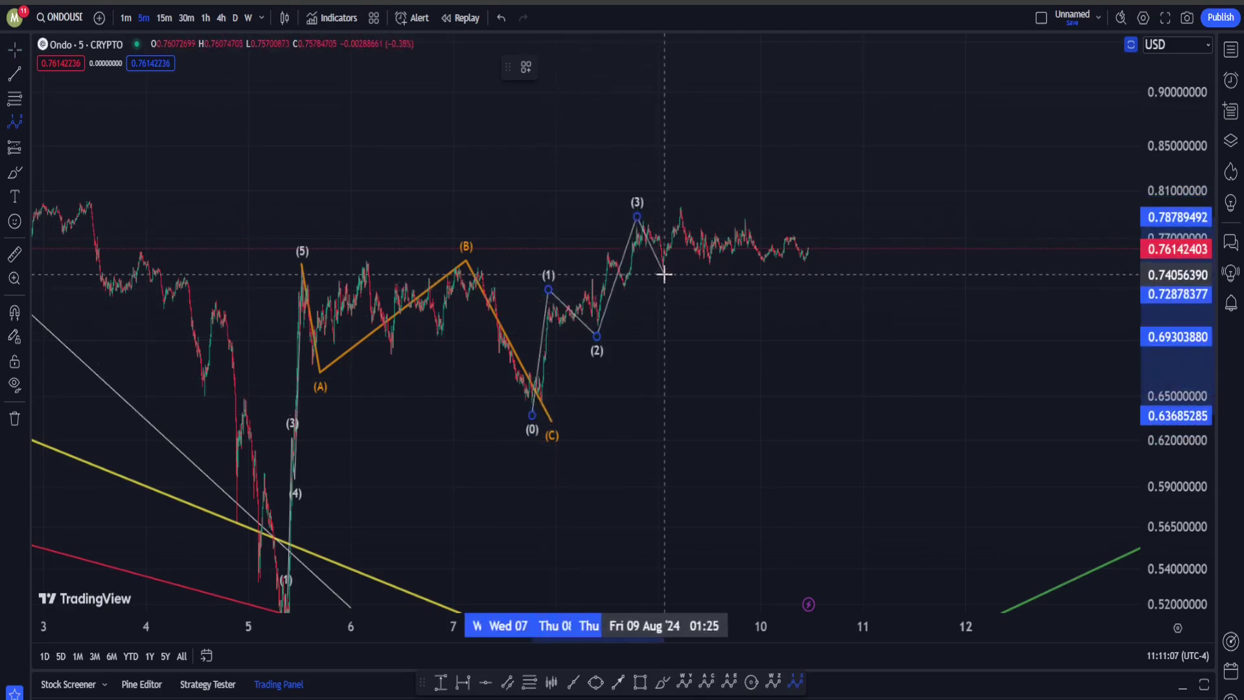
pyautogui.click(663, 273)
pyautogui.click(681, 187)
# Step: Mark the area beyond the latest candles with the brush, then undo the stroke
pyautogui.moveTo(849, 183); pyautogui.dragTo(706, 196)
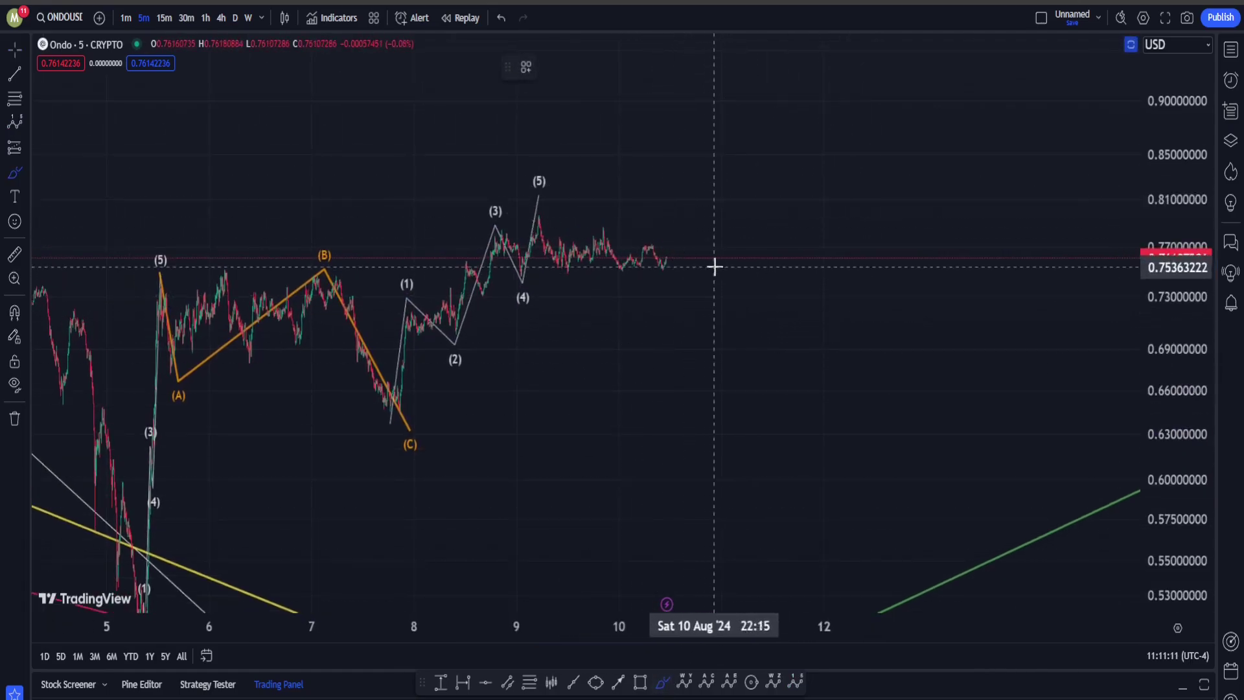
pyautogui.moveTo(713, 267)
pyautogui.mouseDown()
pyautogui.moveTo(574, 149)
pyautogui.moveTo(683, 328)
pyautogui.mouseUp()
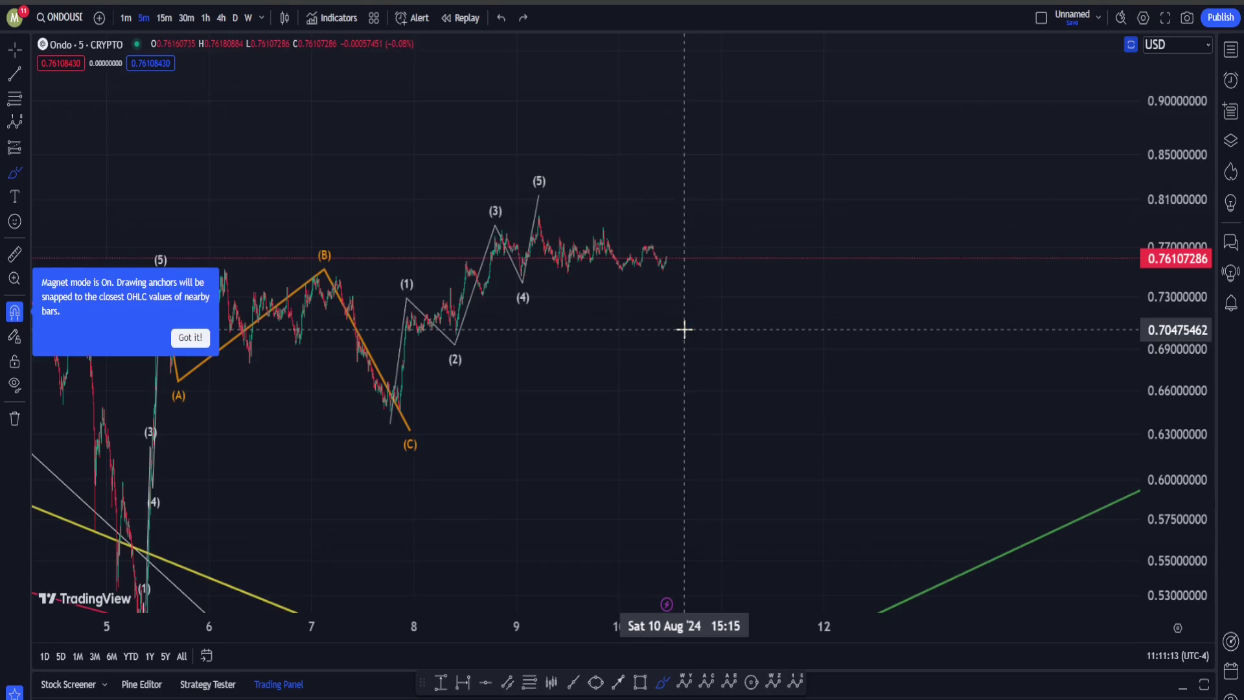
pyautogui.press('Escape')
# Step: Try a larger five-wave impulse from the 5 August low, with points near 0.493, 0.821, 0.575, 0.876, 0.721 and 0.917
pyautogui.scroll(-2, 819, 284)
pyautogui.moveTo(767, 389); pyautogui.dragTo(916, 317)
pyautogui.moveTo(1178, 203); pyautogui.dragTo(1177, 334)
pyautogui.moveTo(942, 334); pyautogui.dragTo(748, 386)
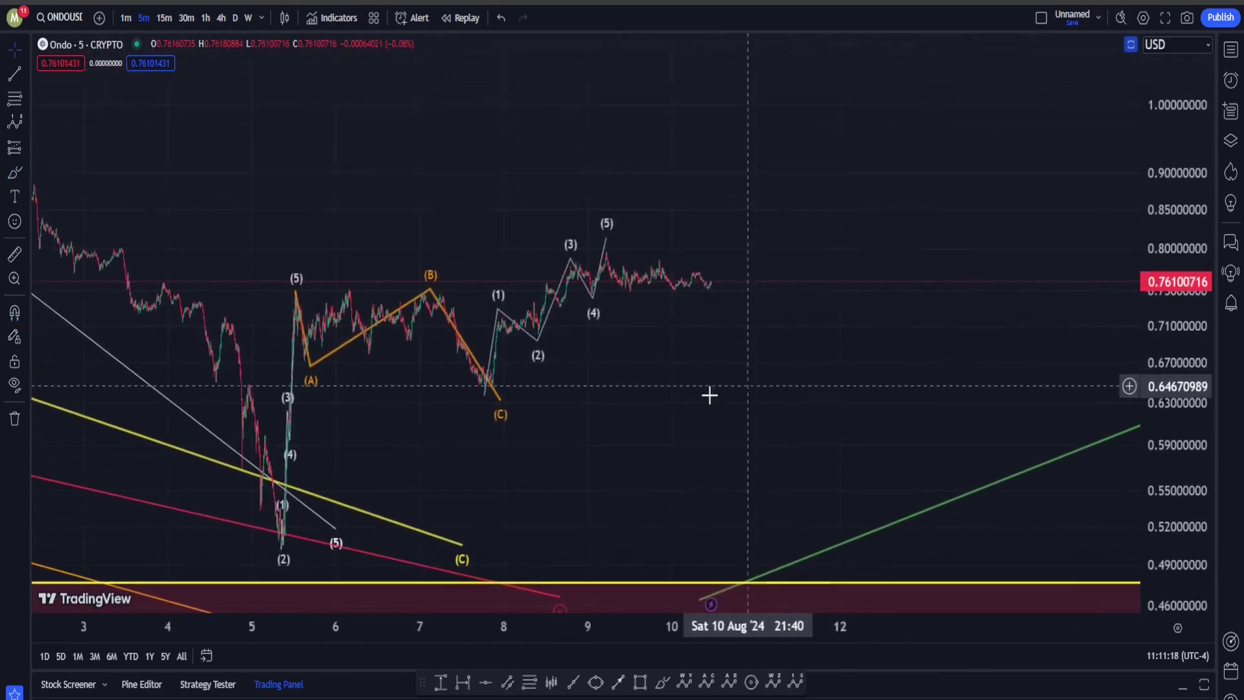
pyautogui.click(796, 681)
pyautogui.click(239, 570)
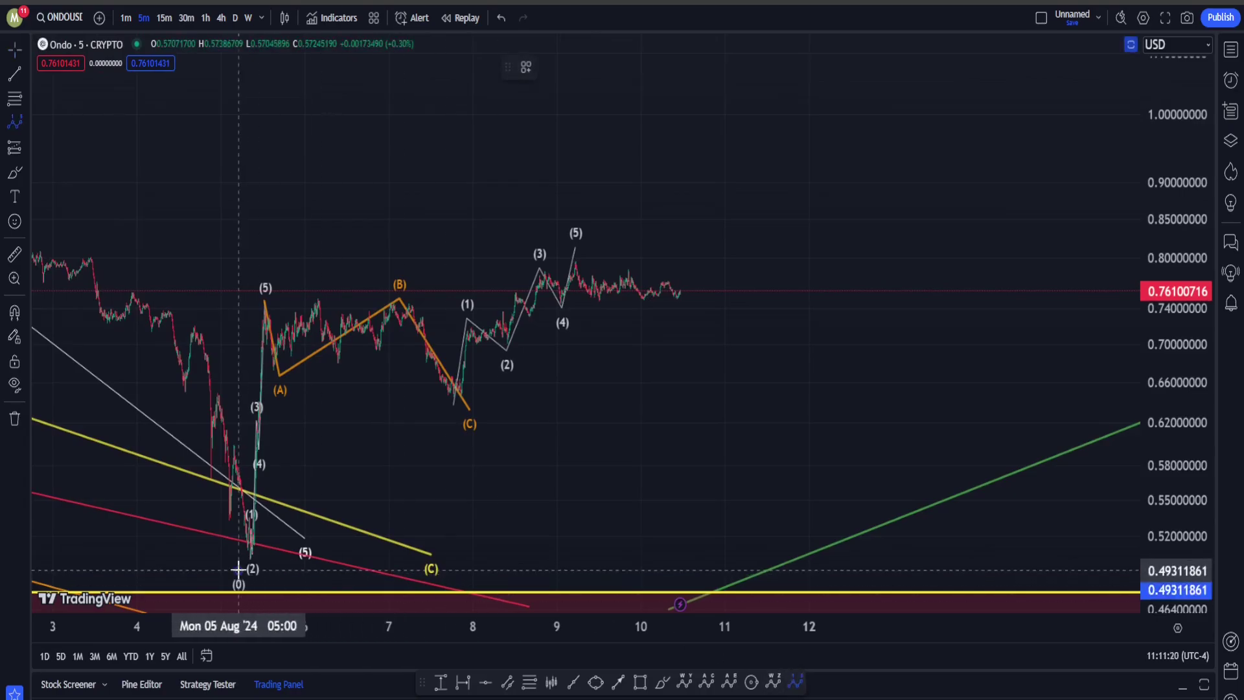
pyautogui.click(273, 244)
pyautogui.click(483, 470)
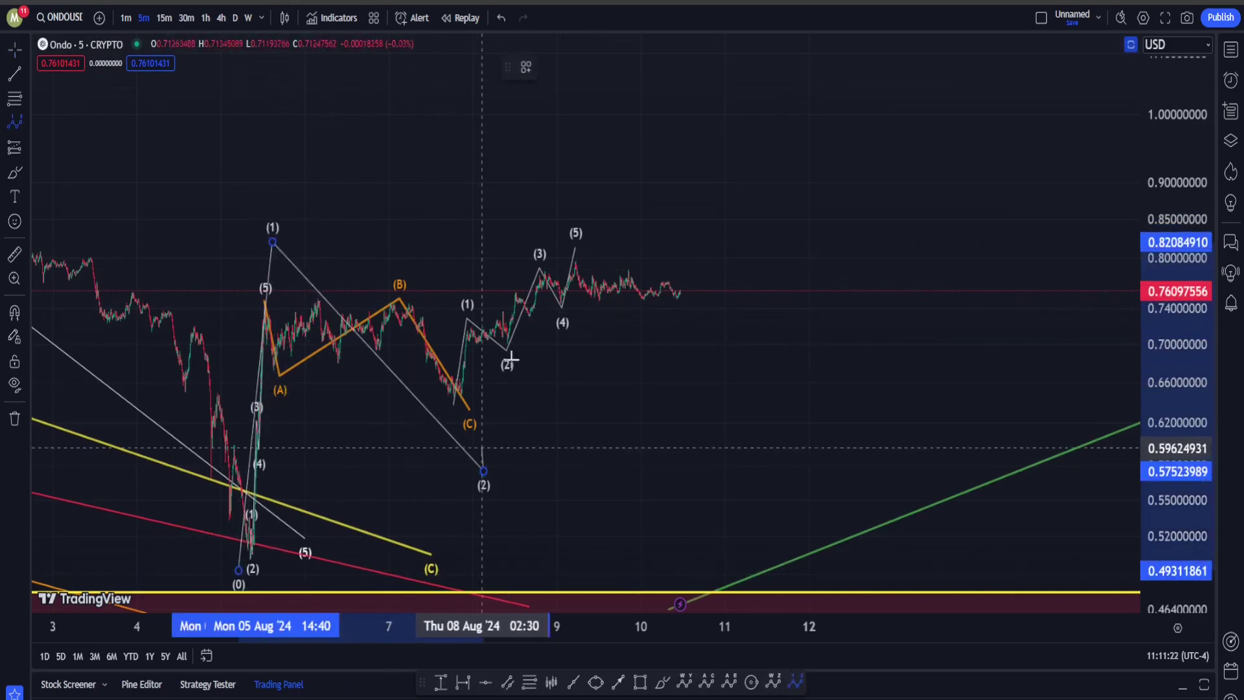
pyautogui.click(576, 200)
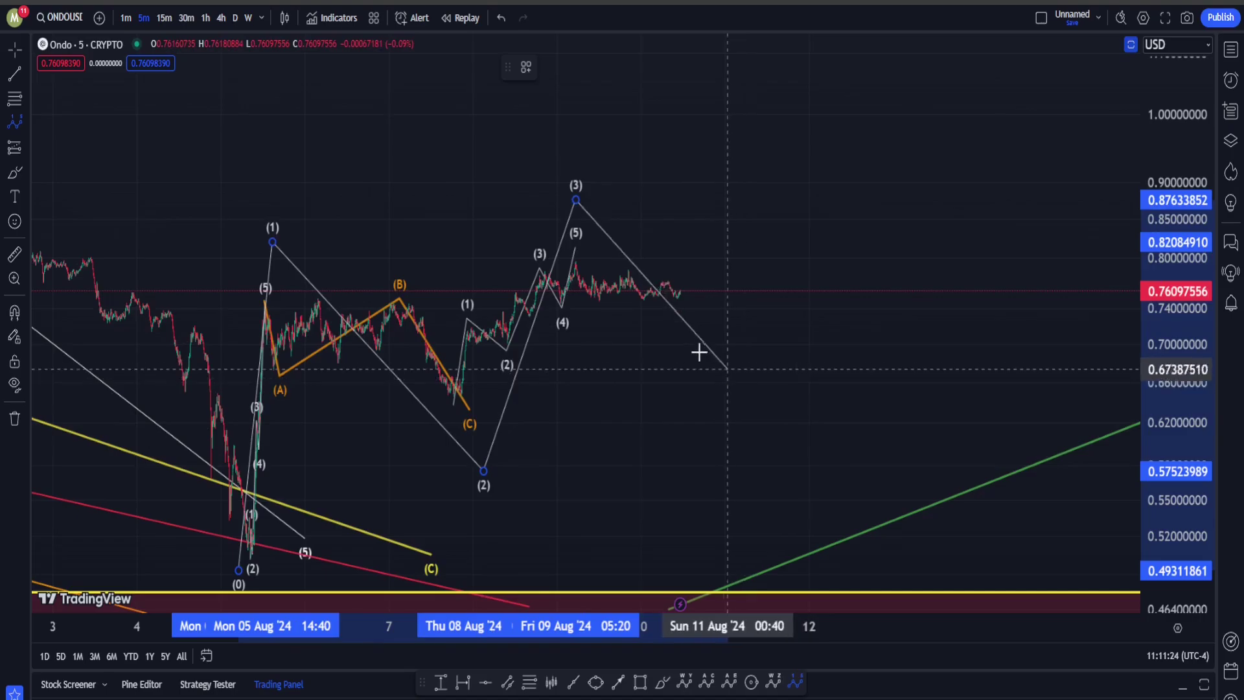
pyautogui.click(686, 325)
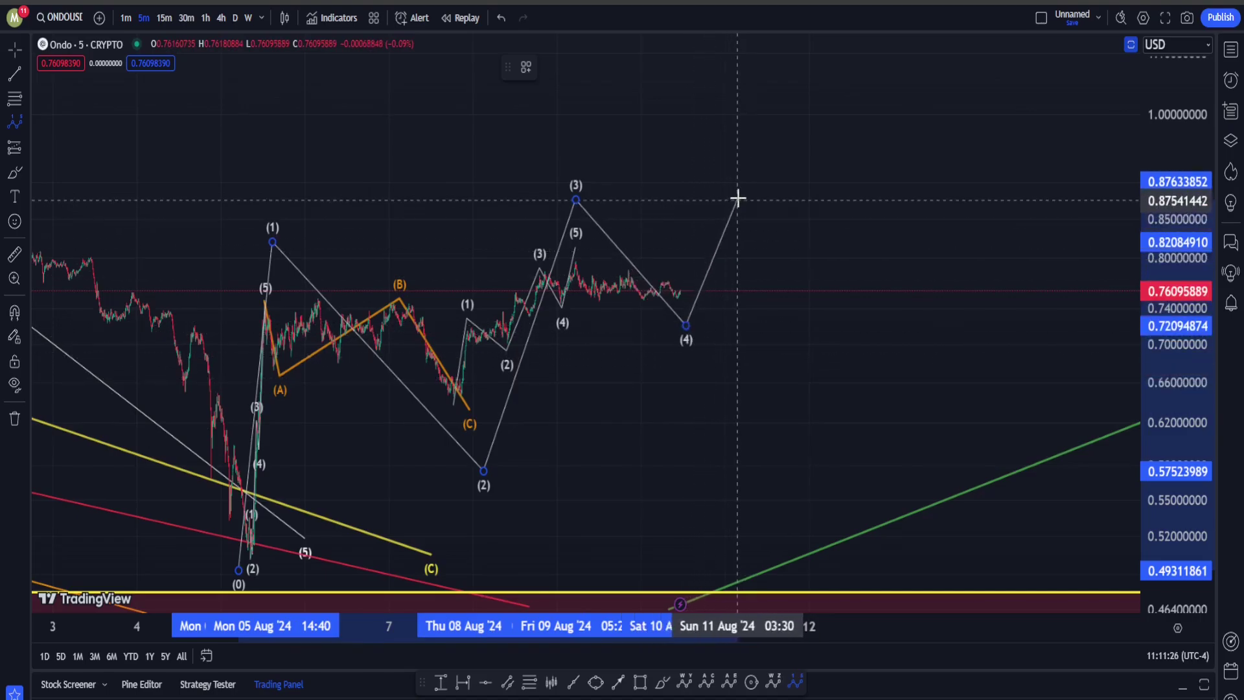
pyautogui.click(742, 171)
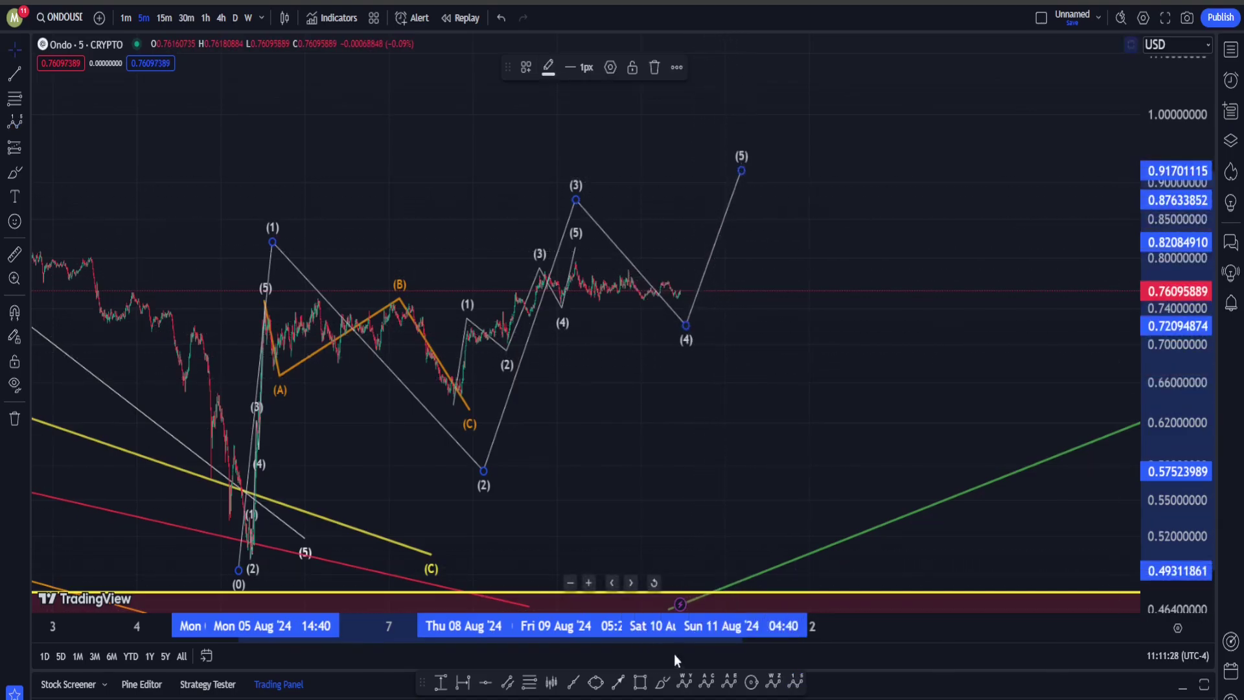
# Step: Circle the projected waves (4) and (5) with the brush, then undo the stroke and the larger impulse
pyautogui.click(664, 686)
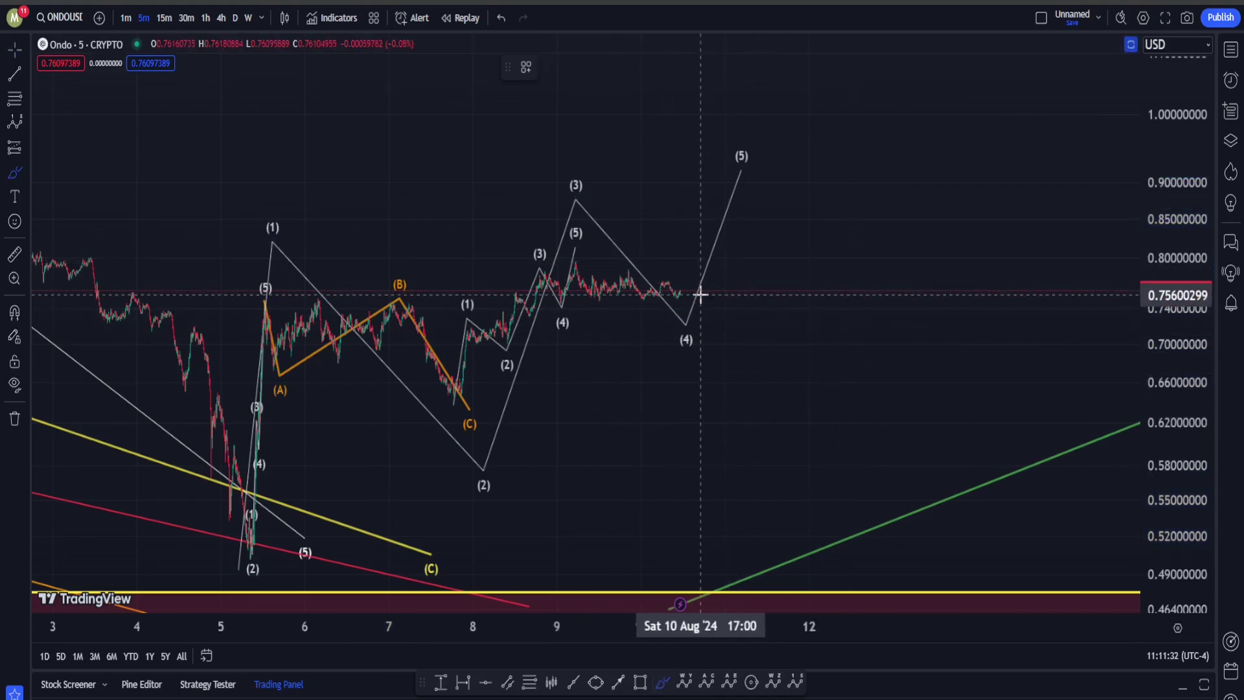
pyautogui.moveTo(771, 216)
pyautogui.mouseDown()
pyautogui.moveTo(647, 333)
pyautogui.moveTo(816, 75)
pyautogui.moveTo(747, 302)
pyautogui.mouseUp()
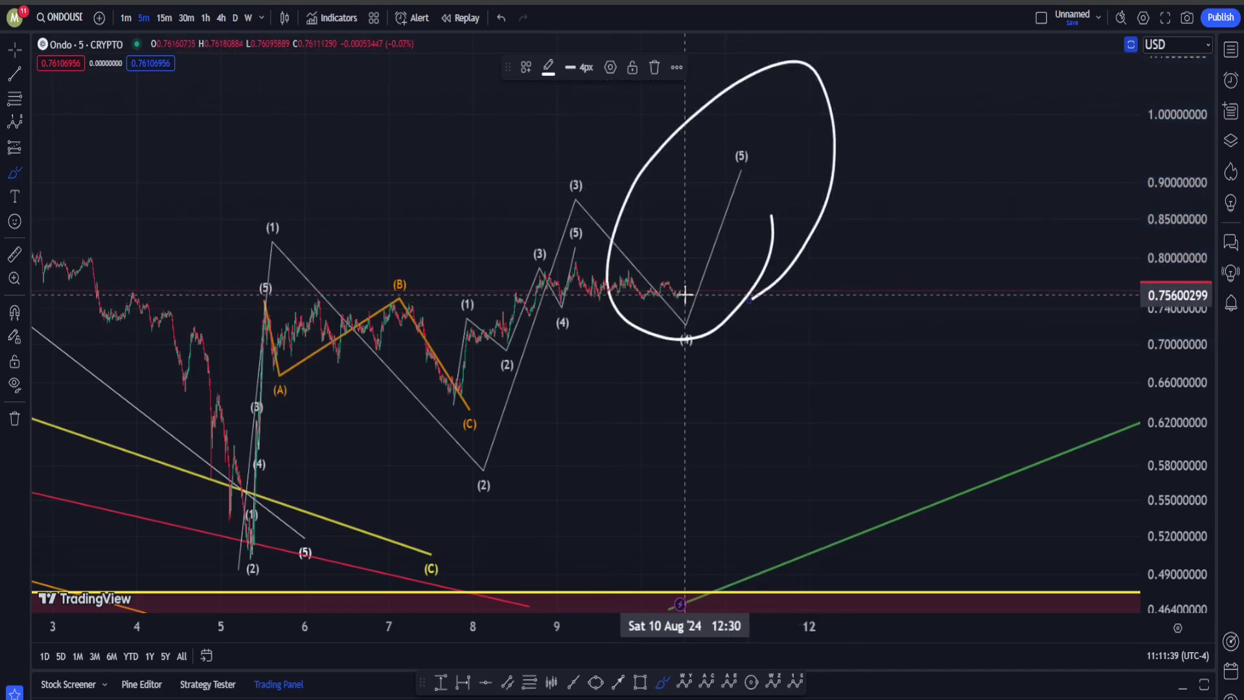
pyautogui.press('ctrl')
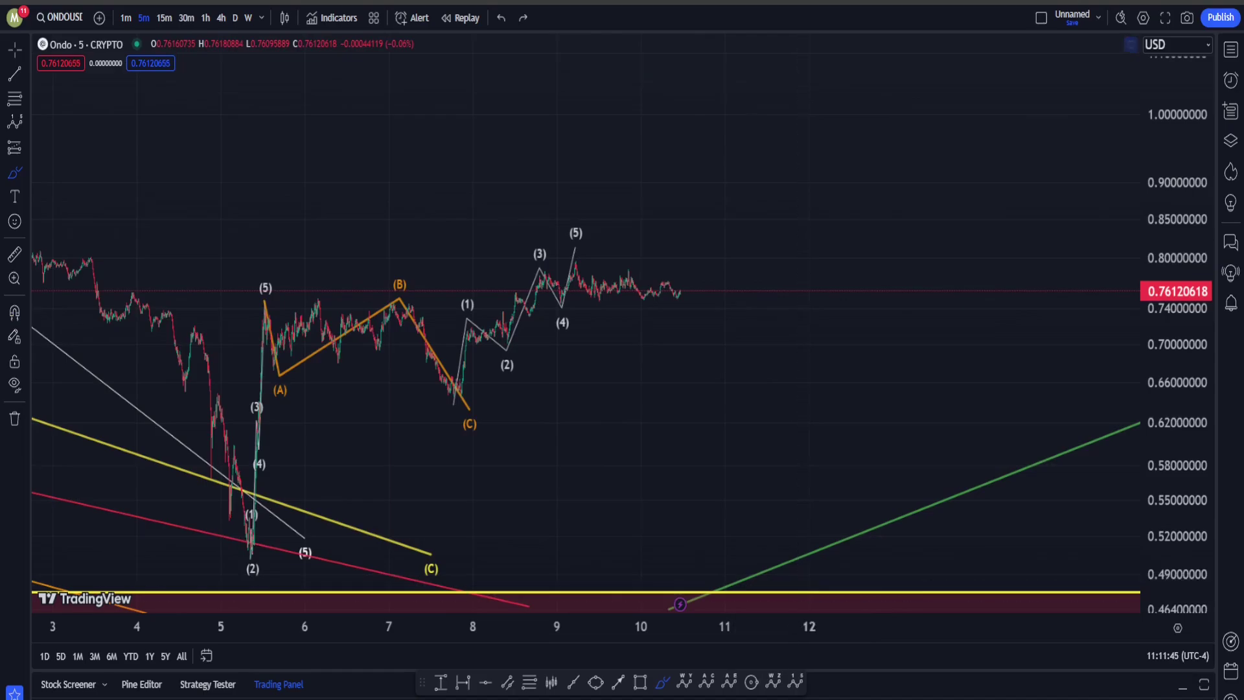
pyautogui.press('Escape')
# Step: Try an orange A-B-C from the 5 August low near 0.493, with (A) near 0.809, (B) near 0.608 and (C) near 0.87
pyautogui.click(239, 570)
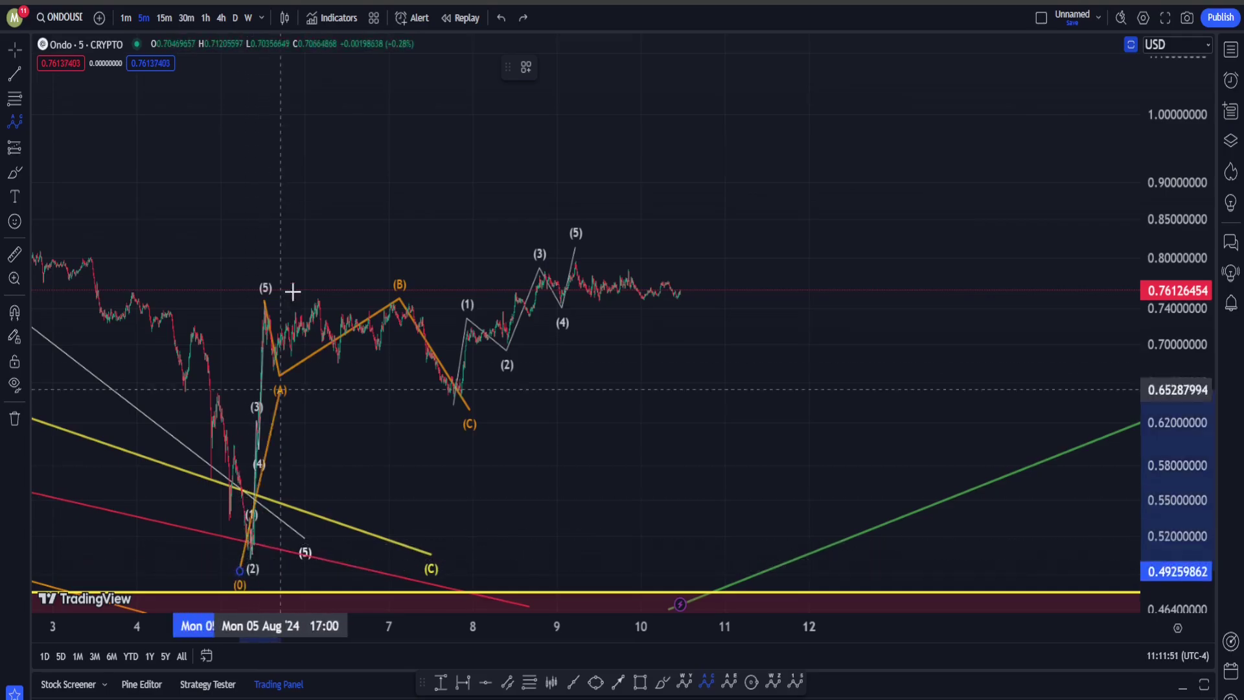
pyautogui.click(264, 251)
pyautogui.click(467, 436)
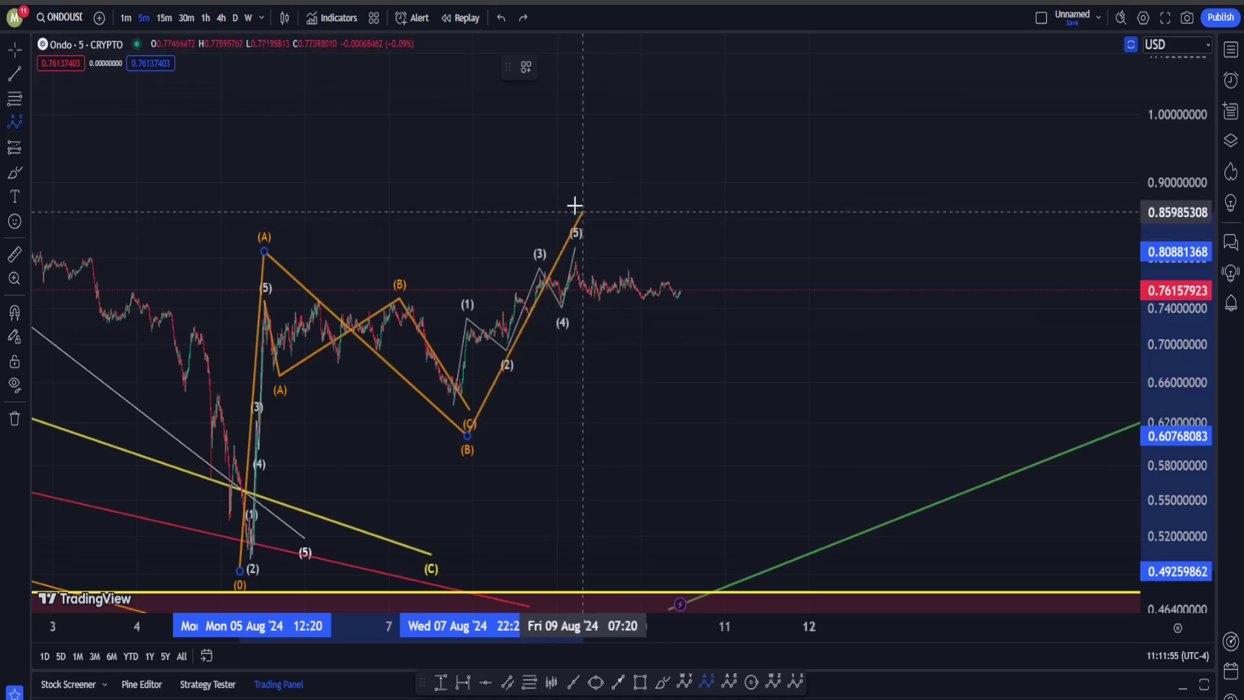
# Step: Circle the whole August rebound with the brush, then undo the strokes
pyautogui.click(661, 682)
pyautogui.moveTo(794, 278)
pyautogui.mouseDown()
pyautogui.moveTo(370, 531)
pyautogui.moveTo(218, 491)
pyautogui.mouseUp()
pyautogui.moveTo(214, 461); pyautogui.dragTo(880, 159)
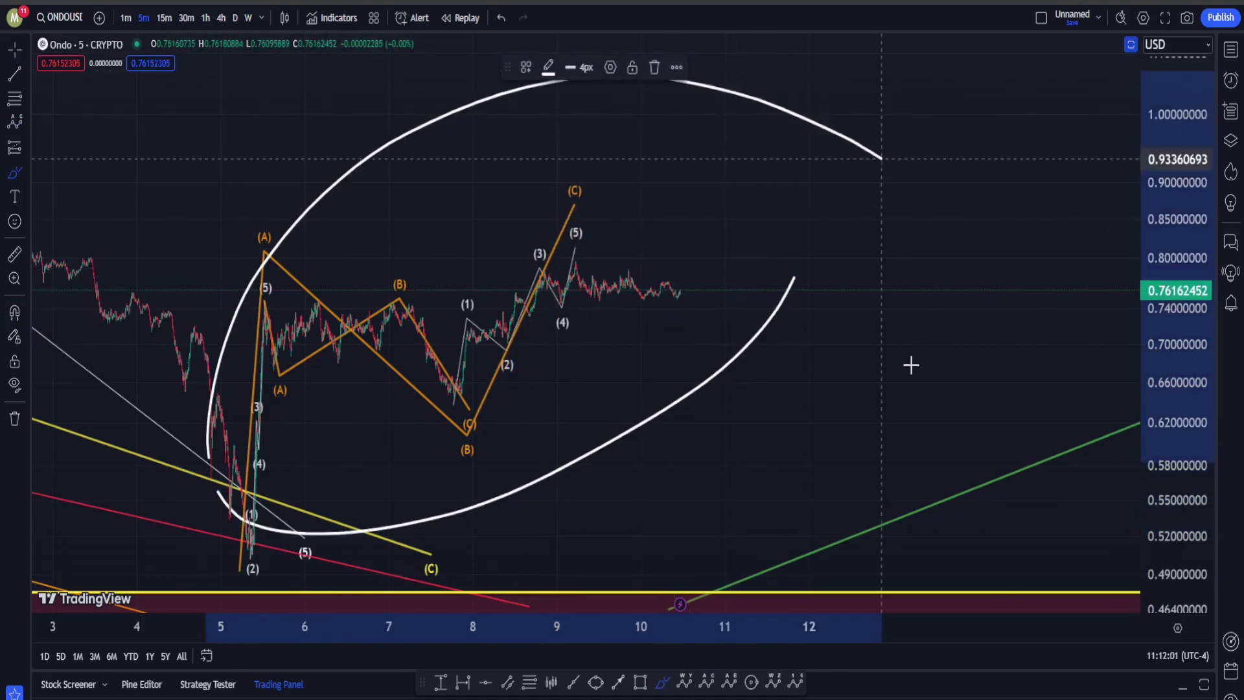
pyautogui.hotkey('ctrl', 'z')
pyautogui.hotkey('ctrl', 'z')
# Step: Sketch a falling brush path from the latest candles and circle the 5 August low, then undo the strokes
pyautogui.moveTo(691, 292); pyautogui.dragTo(821, 560)
pyautogui.moveTo(302, 546); pyautogui.dragTo(286, 521)
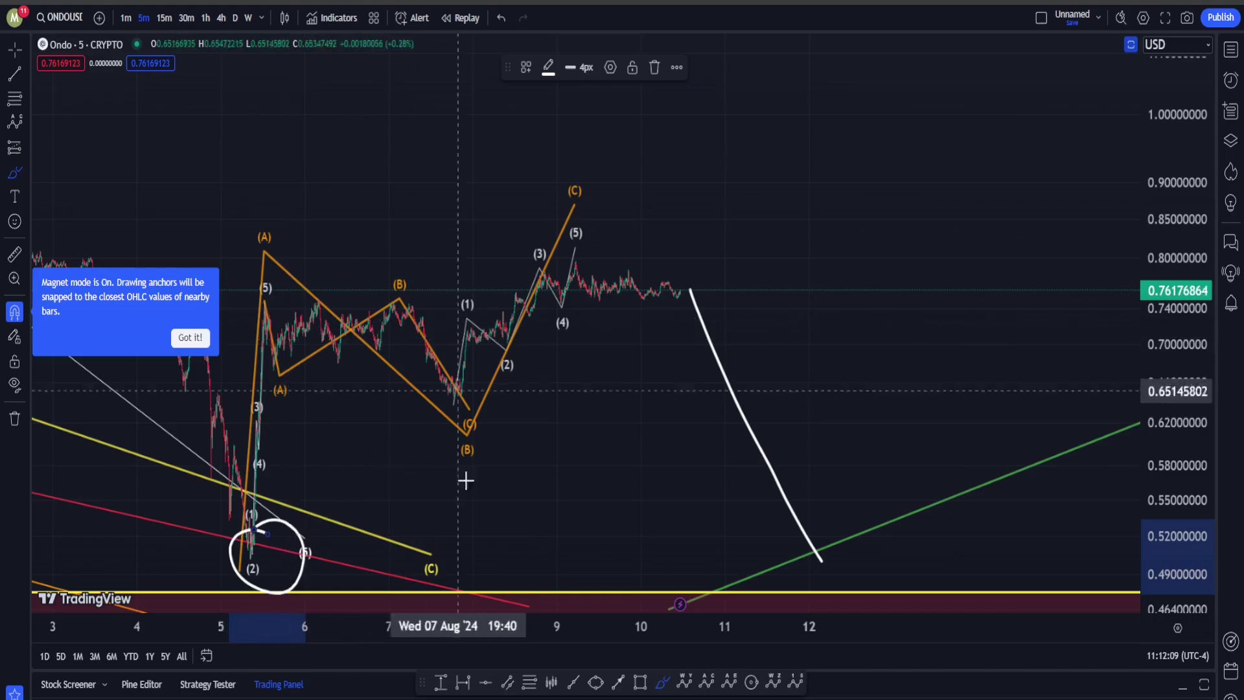
pyautogui.hotkey('ctrl', 'z')
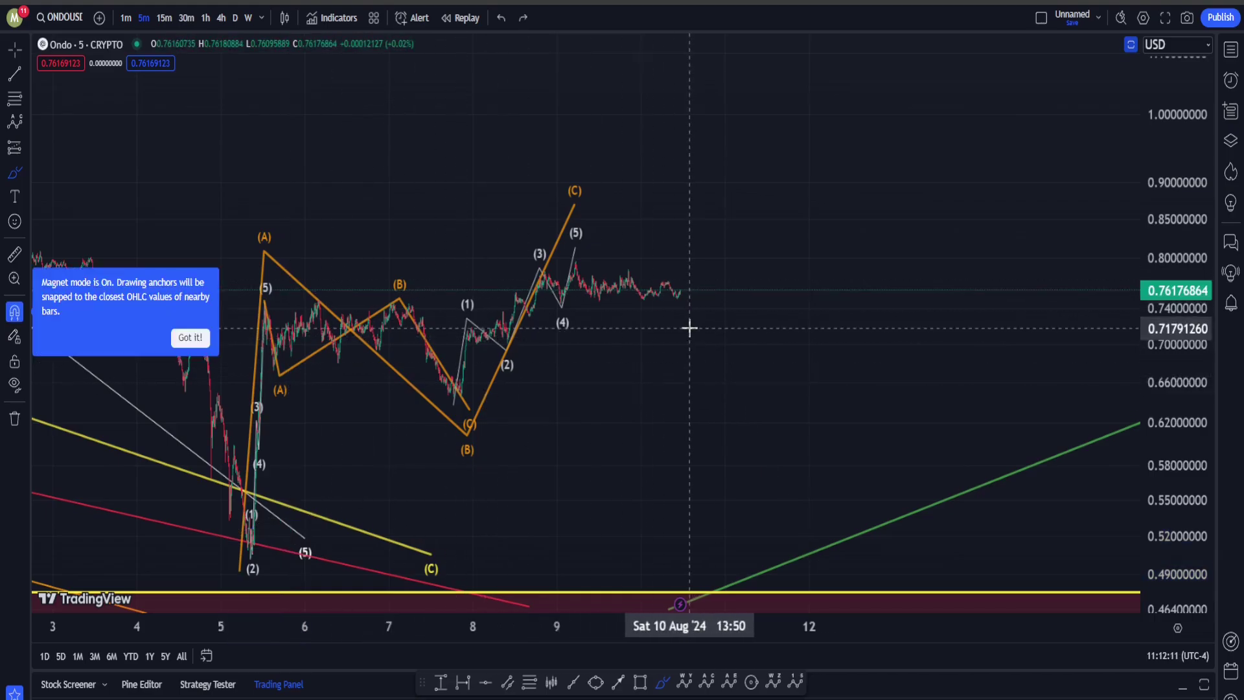
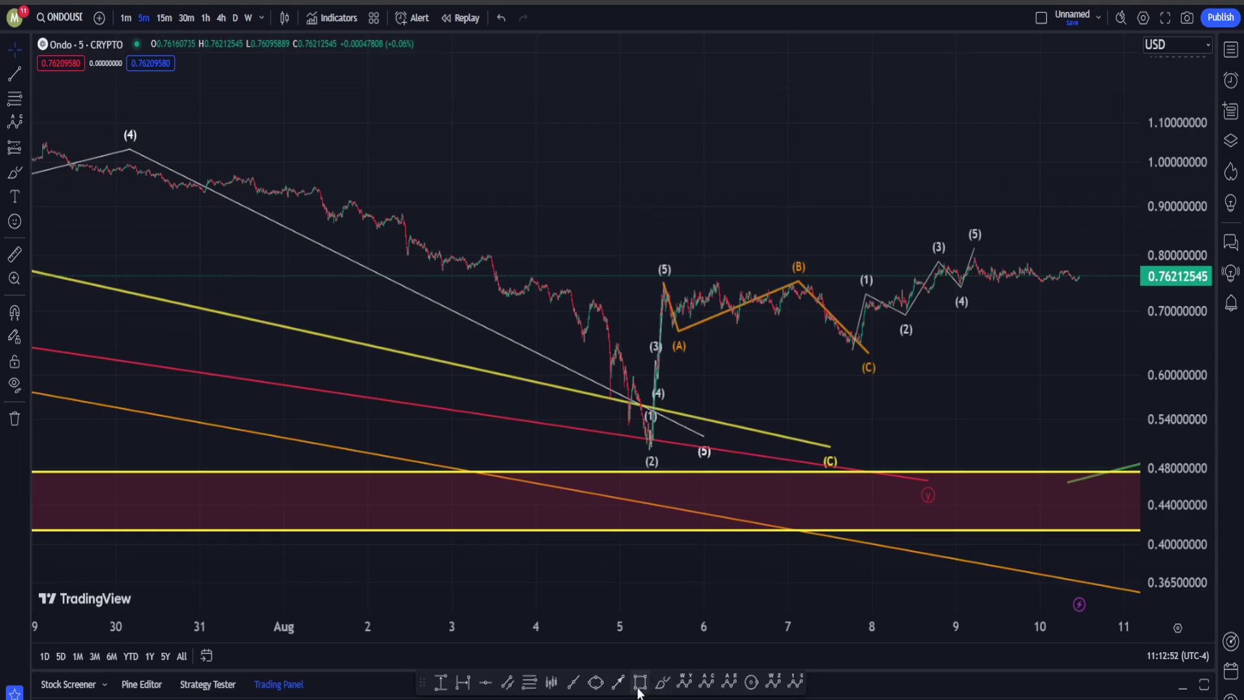
# Step: Draw a rectangle along the 5 August low, from about 0.486 to 0.51, spanning 1 to 10 August
pyautogui.click(639, 688)
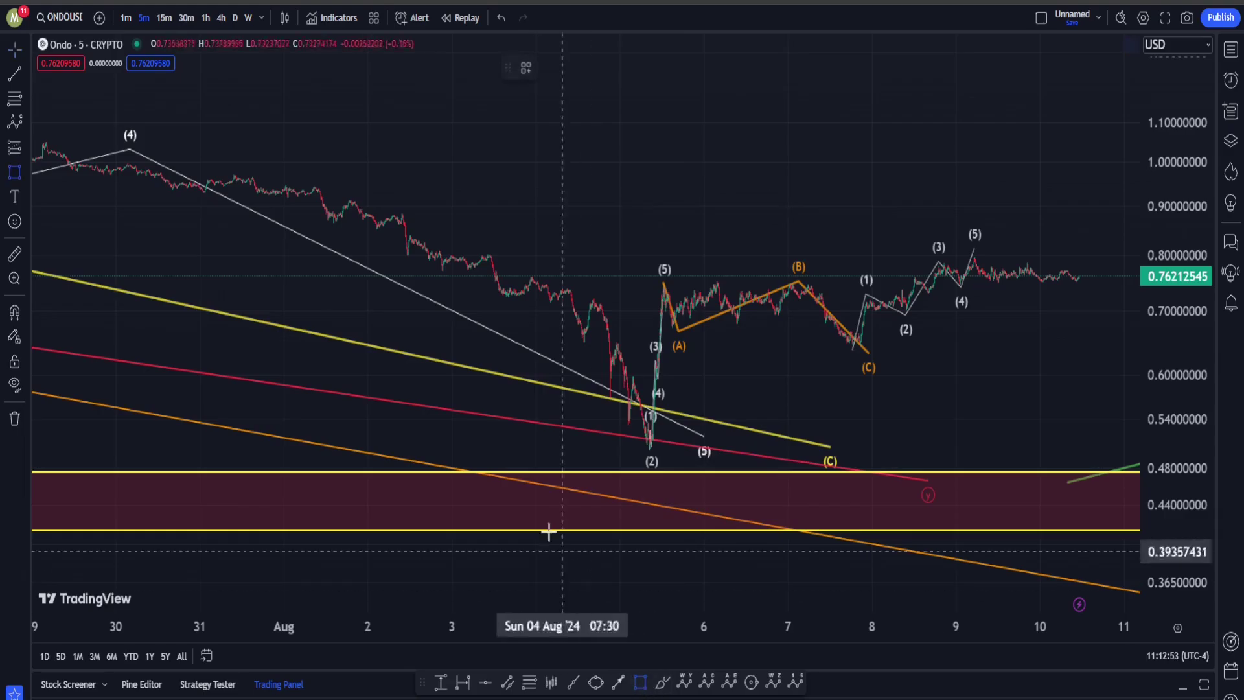
pyautogui.click(351, 462)
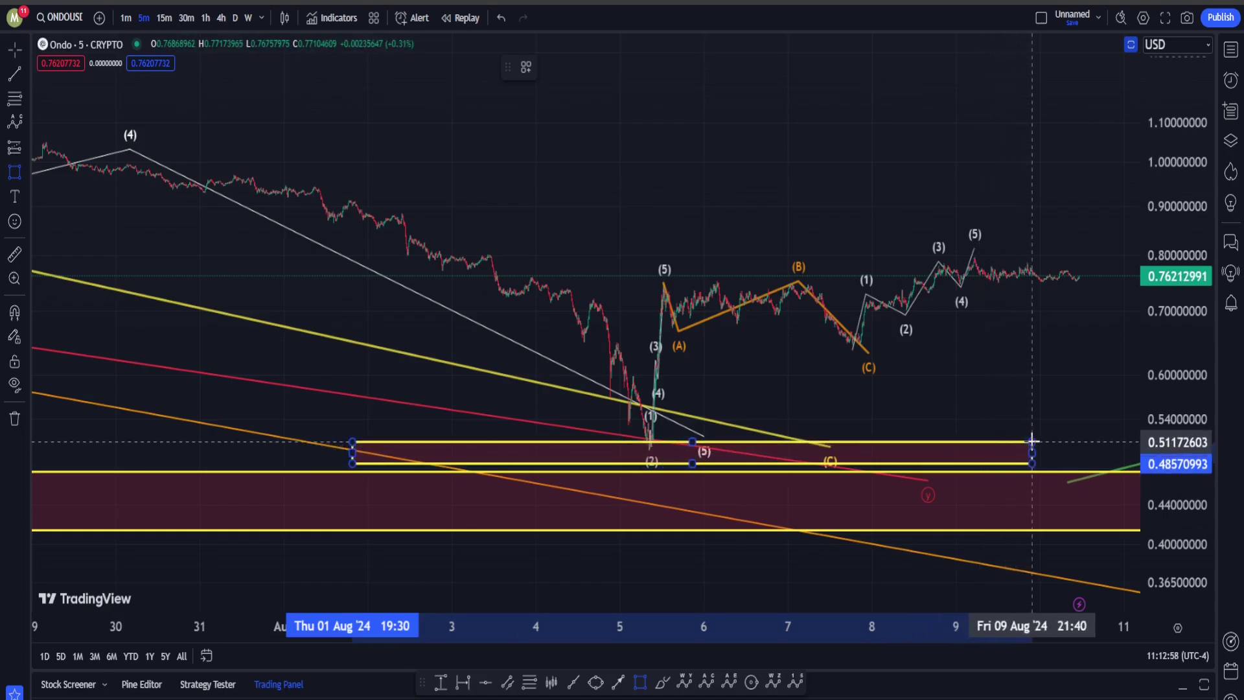
pyautogui.click(1042, 445)
# Step: Mark the area just above the rectangle with the brush, then undo the stroke
pyautogui.moveTo(791, 369); pyautogui.dragTo(640, 387)
pyautogui.click(661, 682)
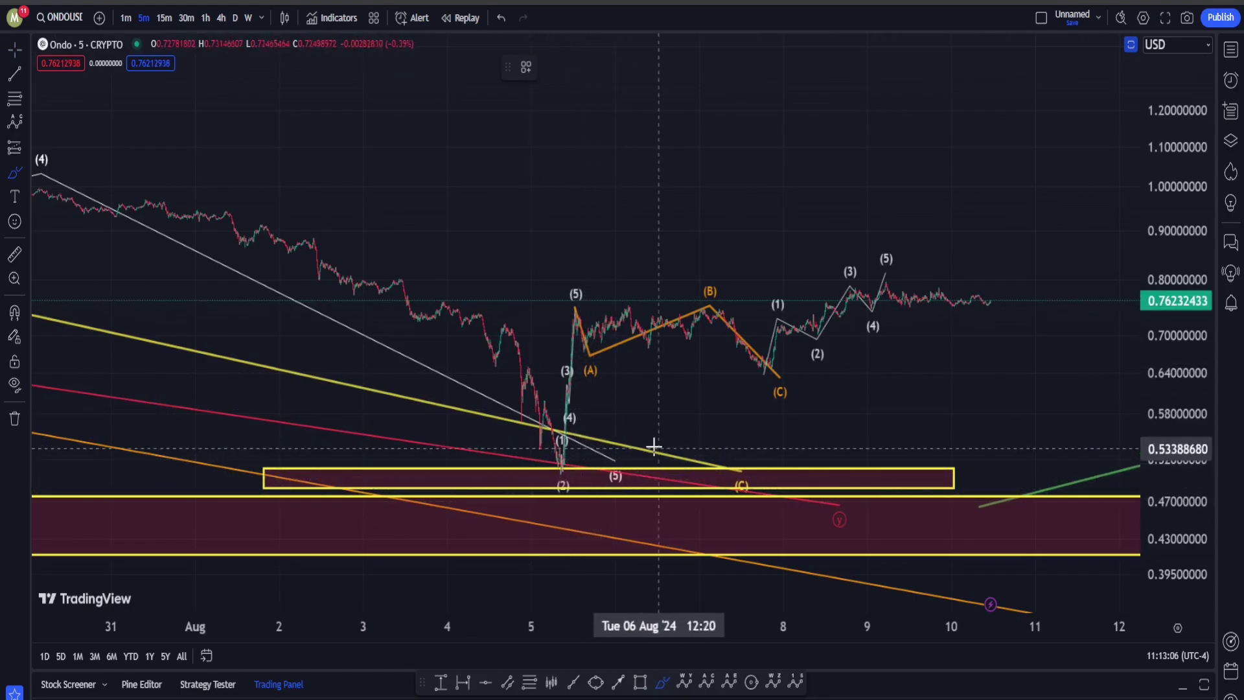
pyautogui.moveTo(683, 449)
pyautogui.mouseDown()
pyautogui.moveTo(589, 519)
pyautogui.moveTo(693, 457)
pyautogui.mouseUp()
pyautogui.press('ctrl')
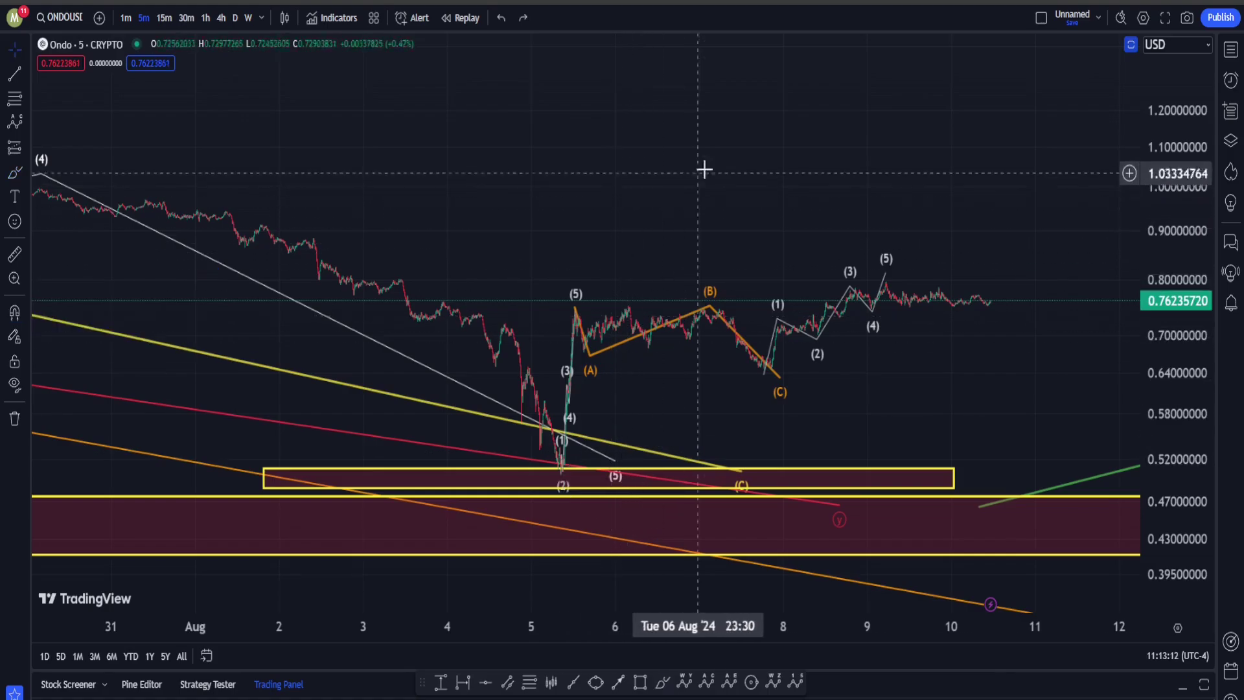
# Step: Delete the rectangle drawn along the 5 August low
pyautogui.moveTo(686, 259); pyautogui.dragTo(527, 319)
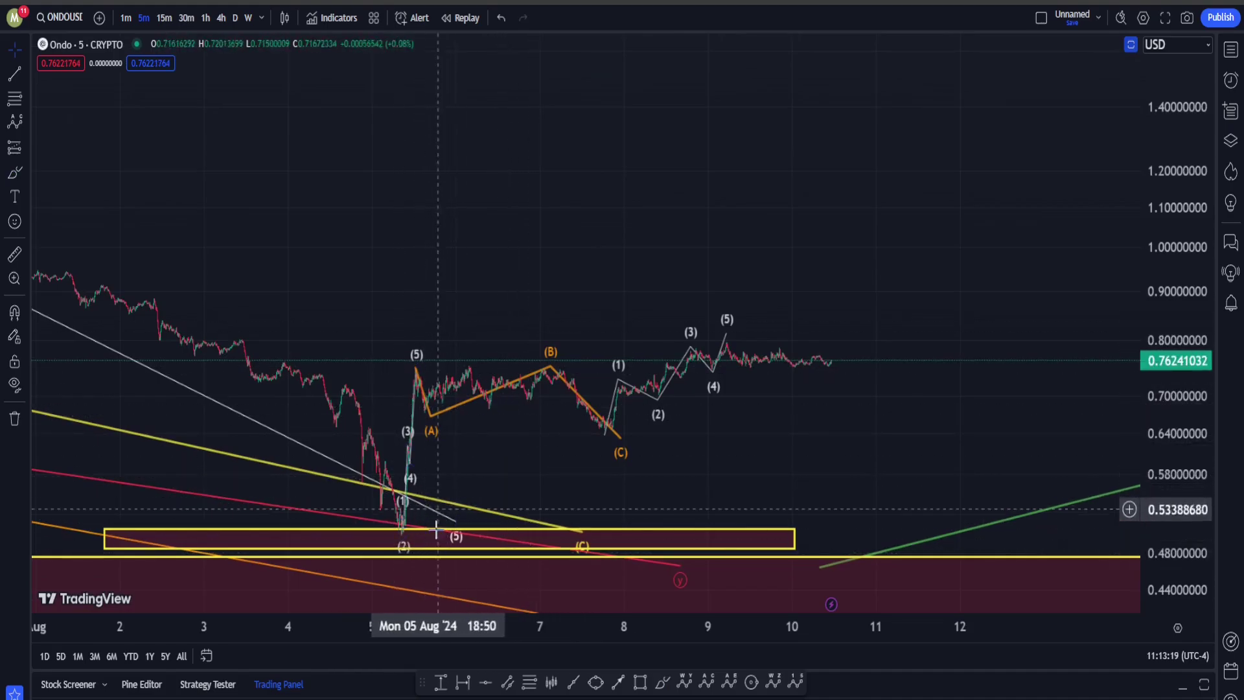
pyautogui.click(688, 538)
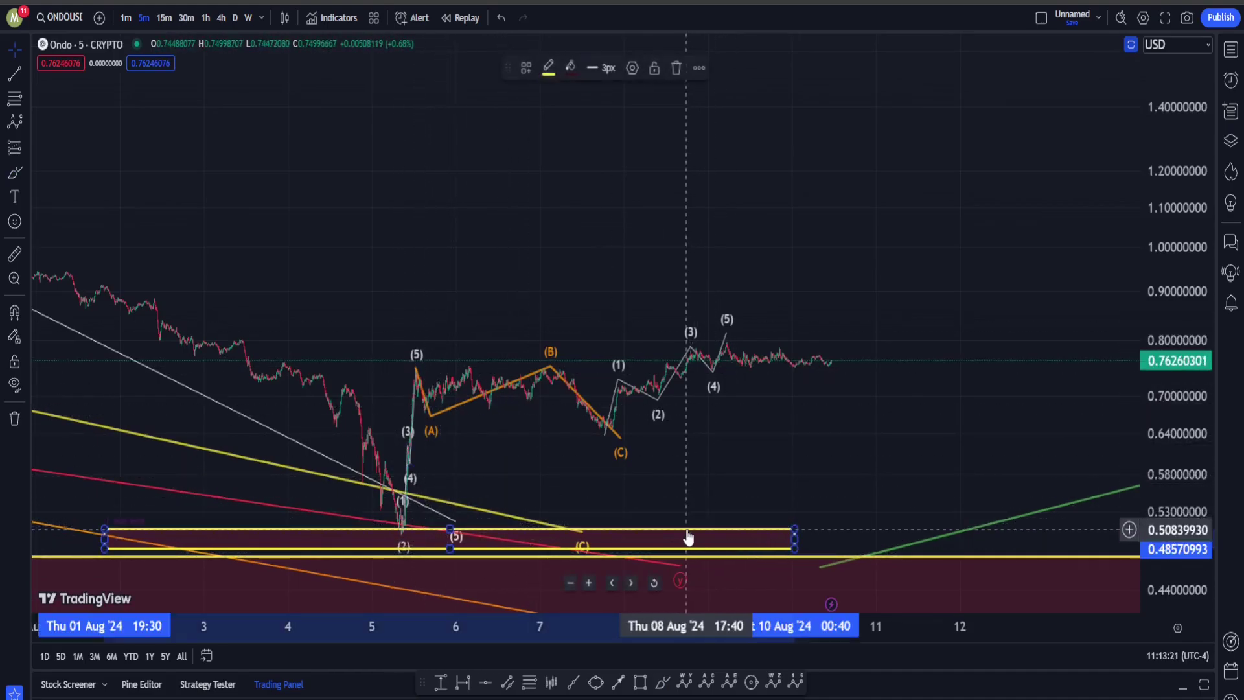
pyautogui.press('Delete')
# Step: Sketch a rising brush path from the latest candles to about 0.93, circle its upper end, then undo the strokes
pyautogui.moveTo(1147, 283); pyautogui.dragTo(1097, 314)
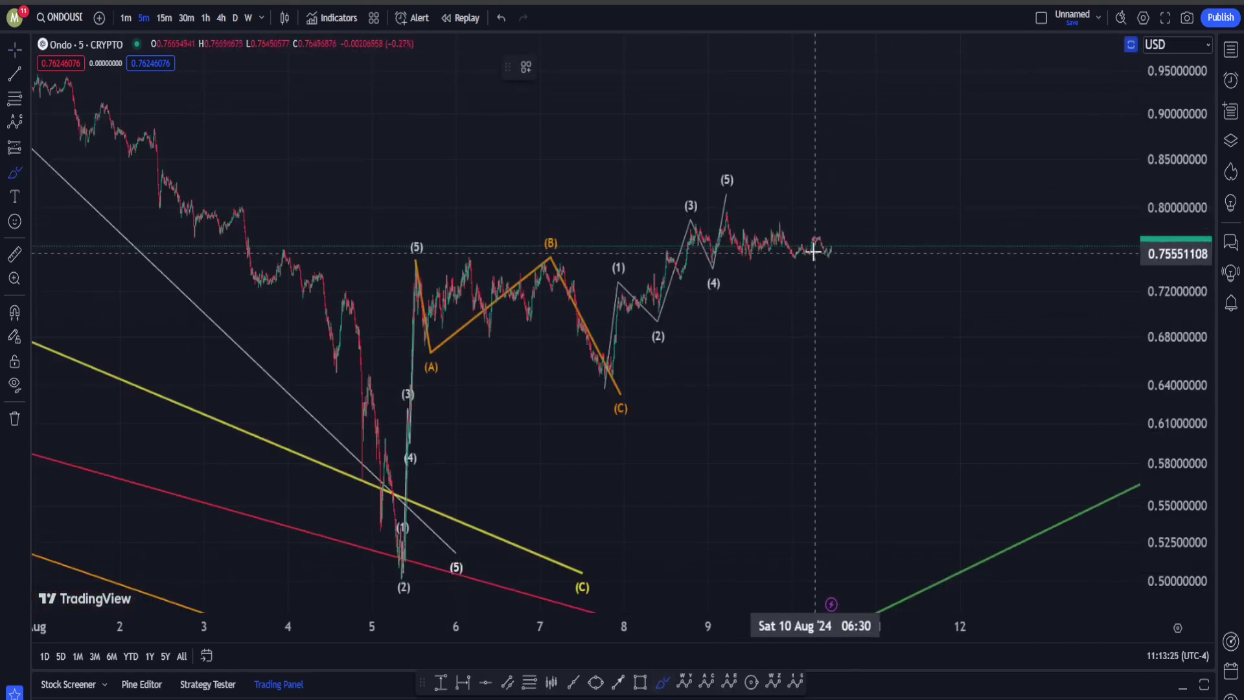
pyautogui.moveTo(823, 254); pyautogui.dragTo(928, 87)
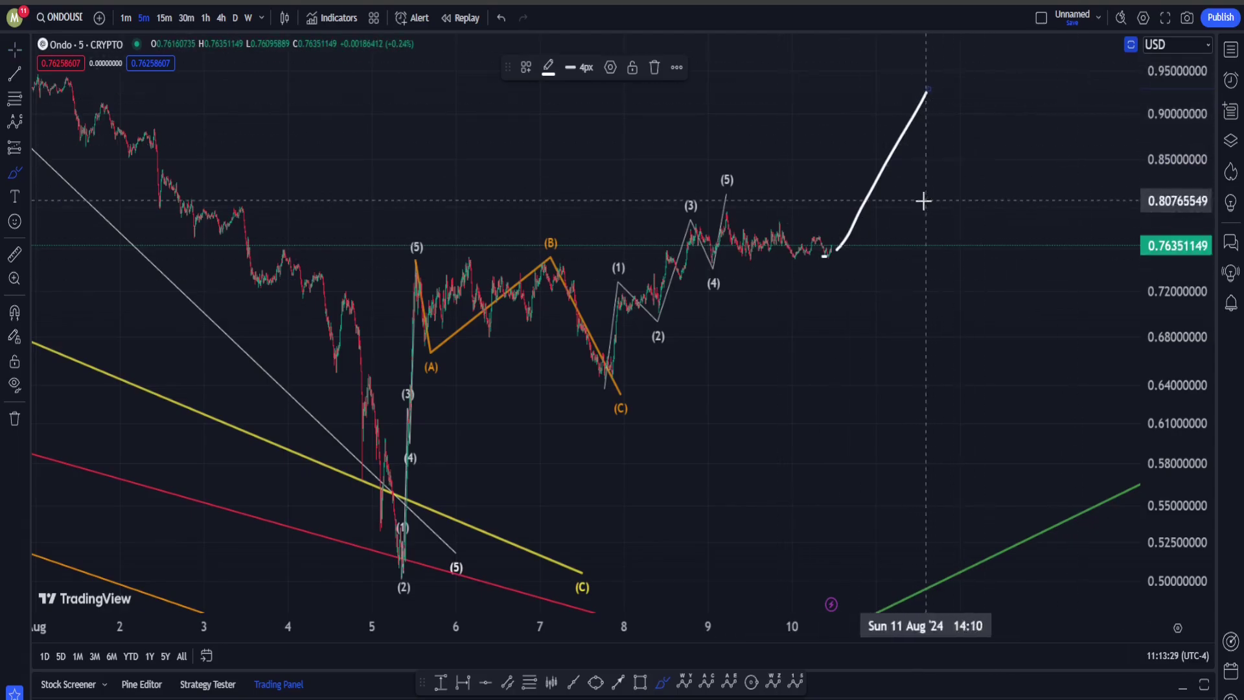
pyautogui.moveTo(965, 85)
pyautogui.mouseDown()
pyautogui.moveTo(975, 59)
pyautogui.moveTo(970, 171)
pyautogui.mouseUp()
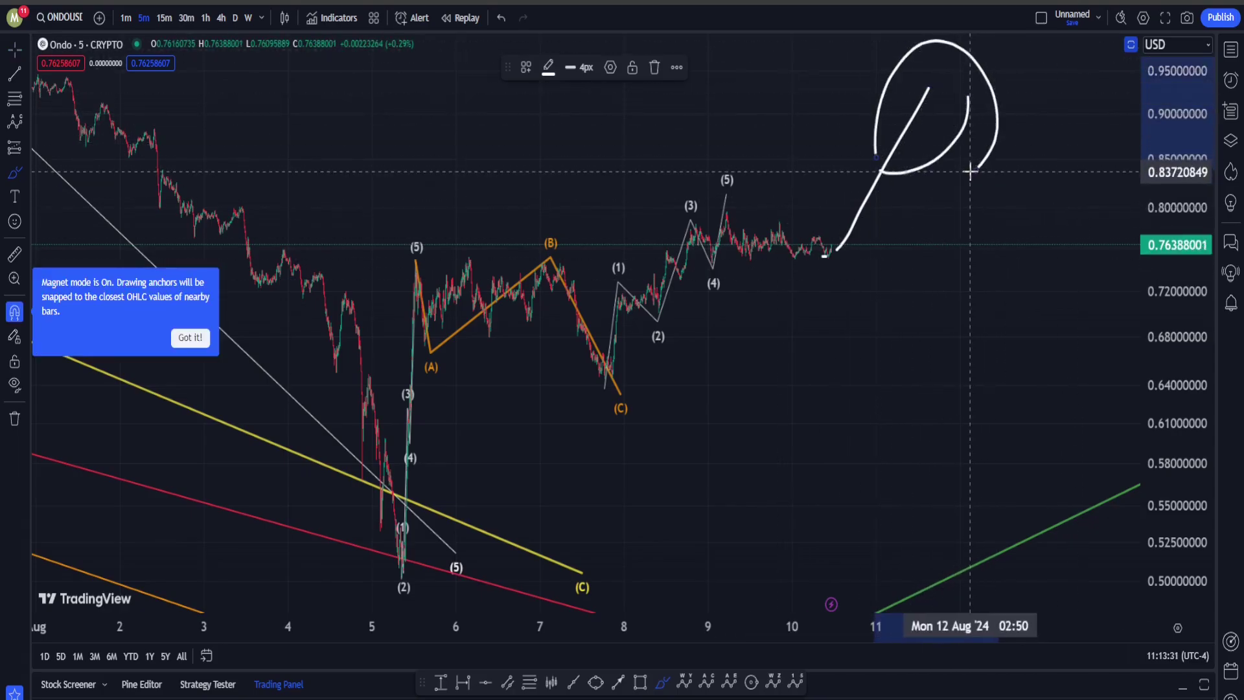
pyautogui.hotkey('ctrl', 'z')
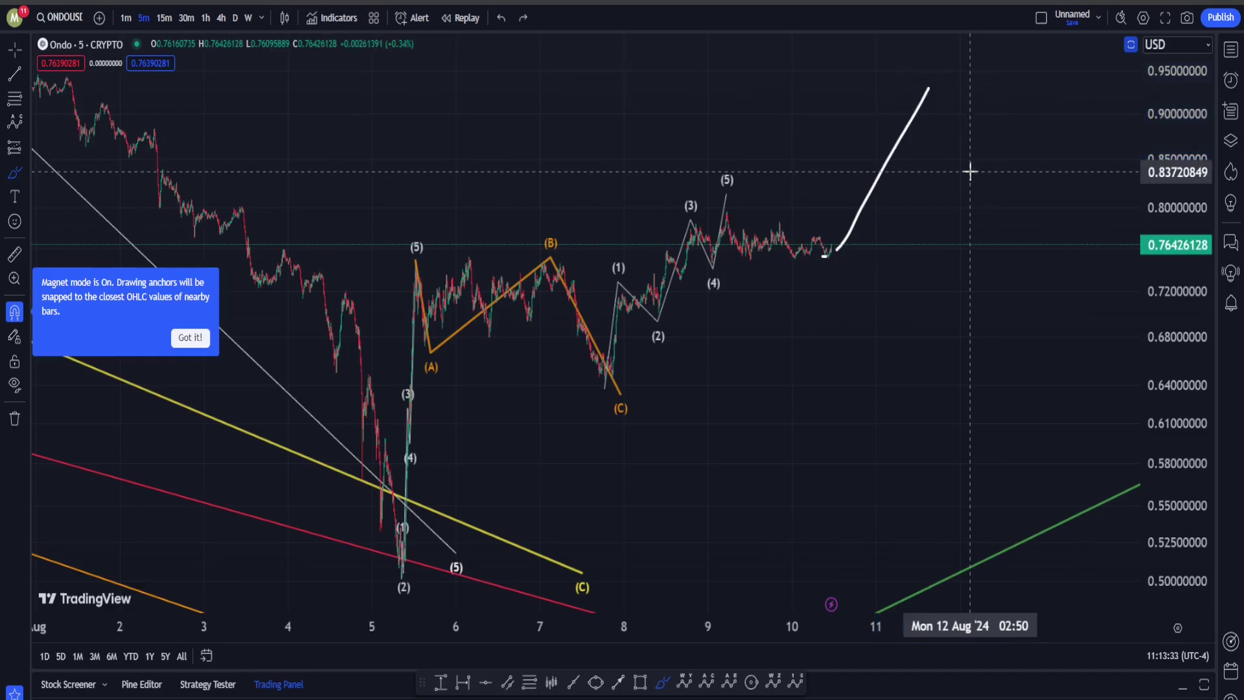
pyautogui.hotkey('ctrl', 'z')
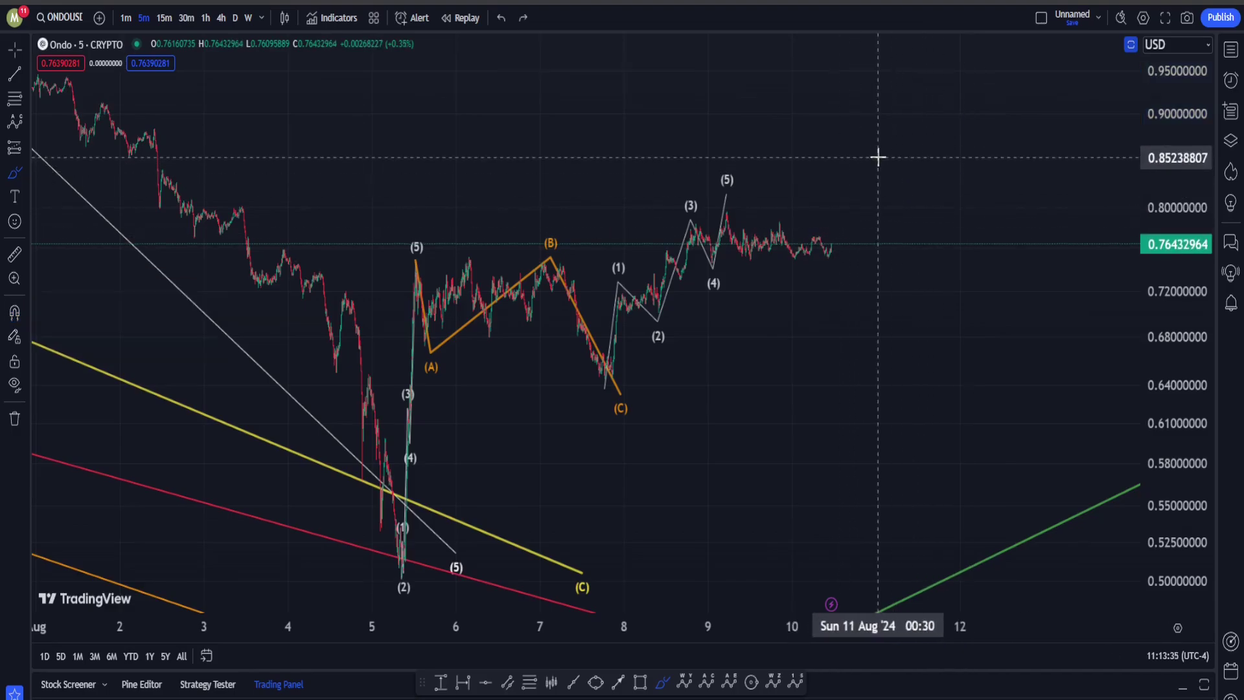
pyautogui.press('Escape')
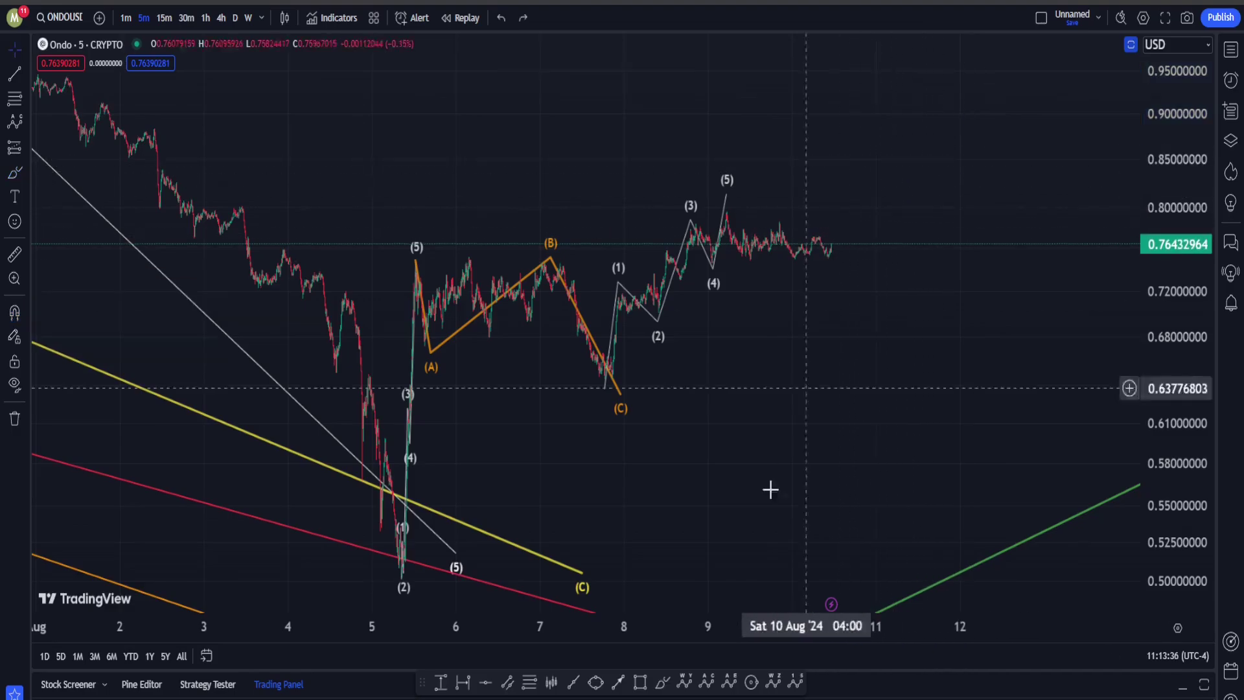
# Step: Sketch a falling brush path from about 0.89 to 0.527 beyond the latest candles, circle it, then undo the strokes
pyautogui.click(658, 685)
pyautogui.moveTo(894, 126); pyautogui.dragTo(1003, 540)
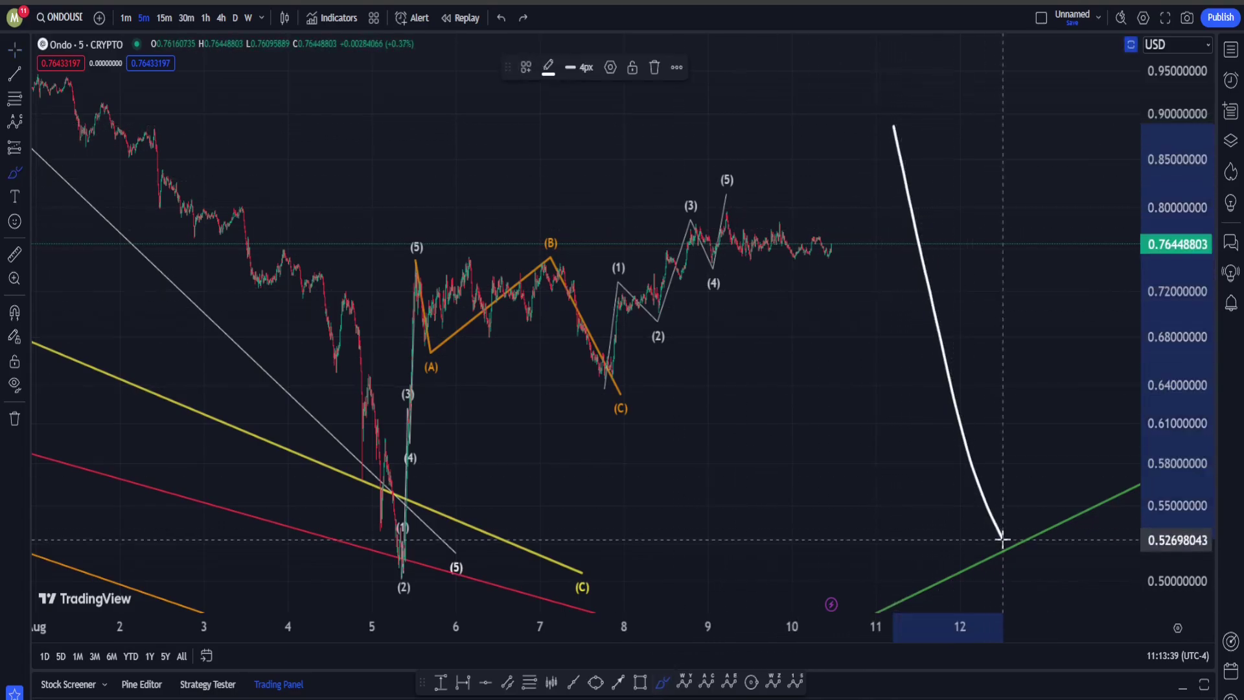
pyautogui.moveTo(1086, 461)
pyautogui.mouseDown()
pyautogui.moveTo(994, 586)
pyautogui.moveTo(1004, 128)
pyautogui.moveTo(1098, 415)
pyautogui.mouseUp()
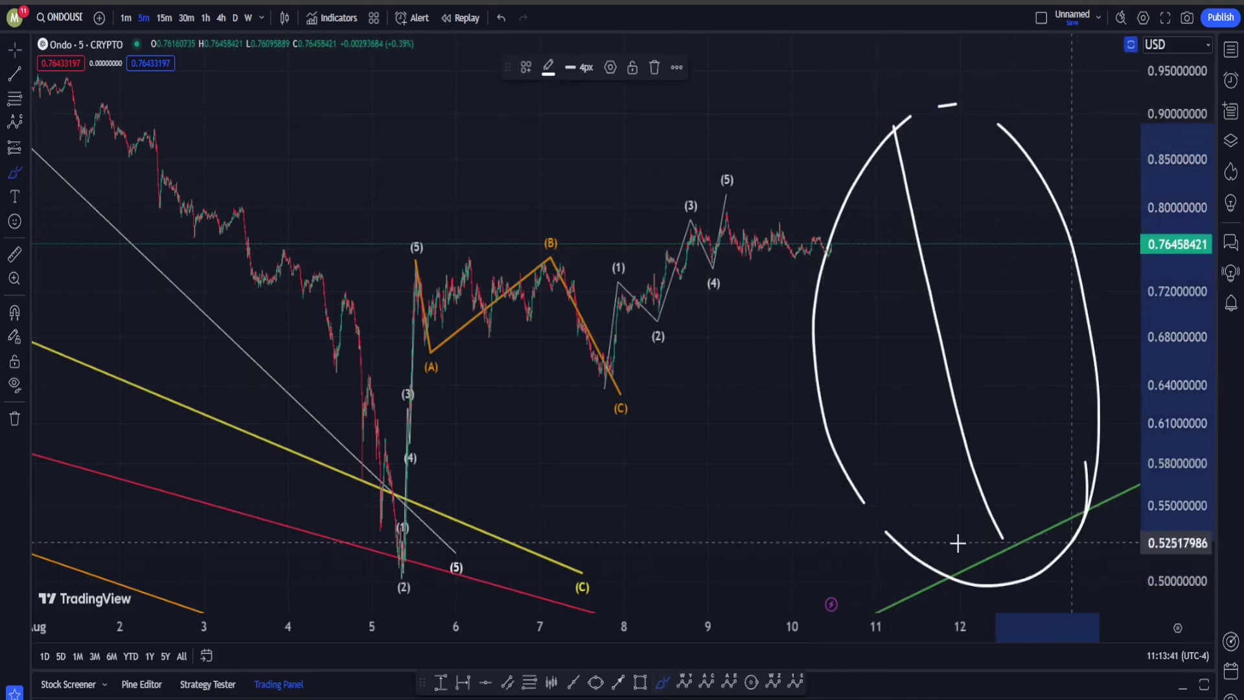
pyautogui.hotkey('ctrl', 'z')
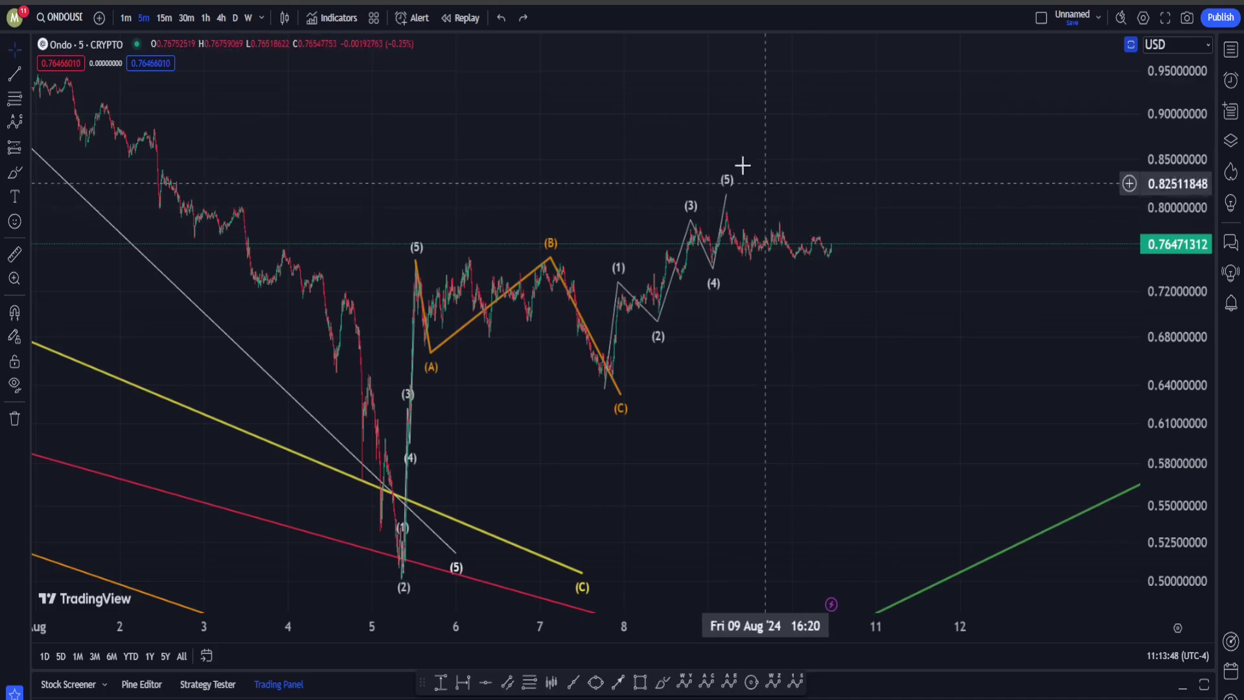
pyautogui.press('Escape')
# Step: Switch the chart to the weekly timeframe and add the Stoch RSI below the price, with the August candle in view
pyautogui.click(249, 18)
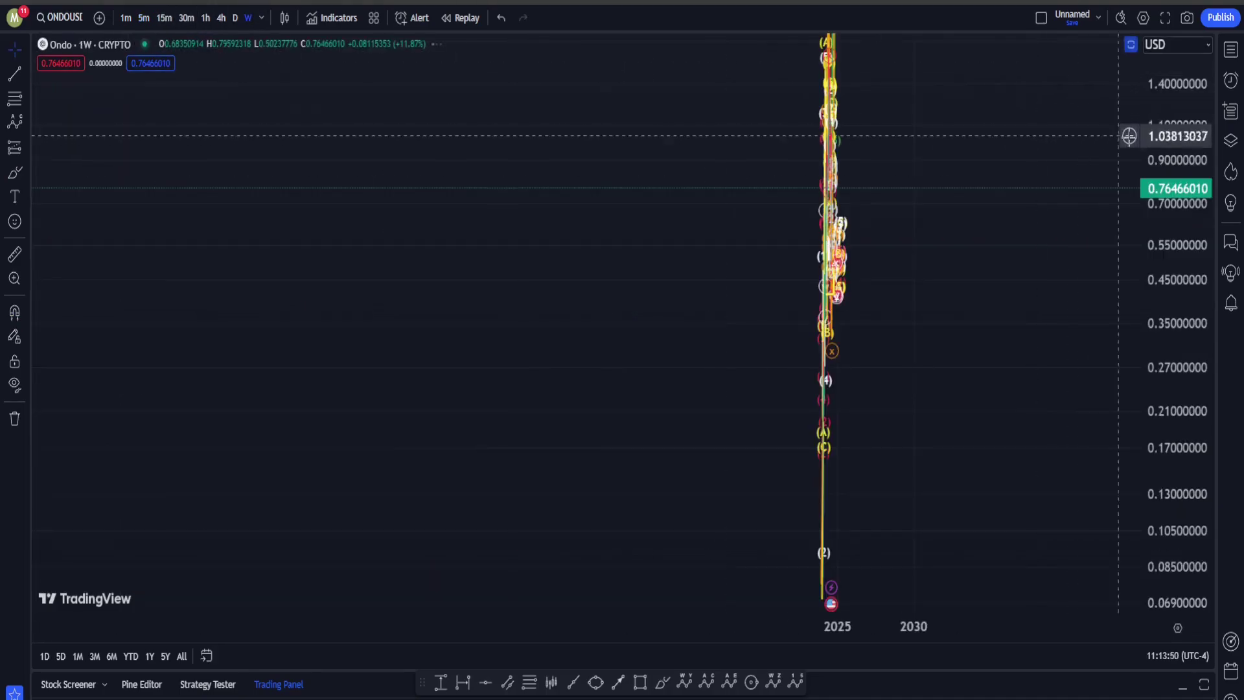
pyautogui.scroll(10, 462, 233)
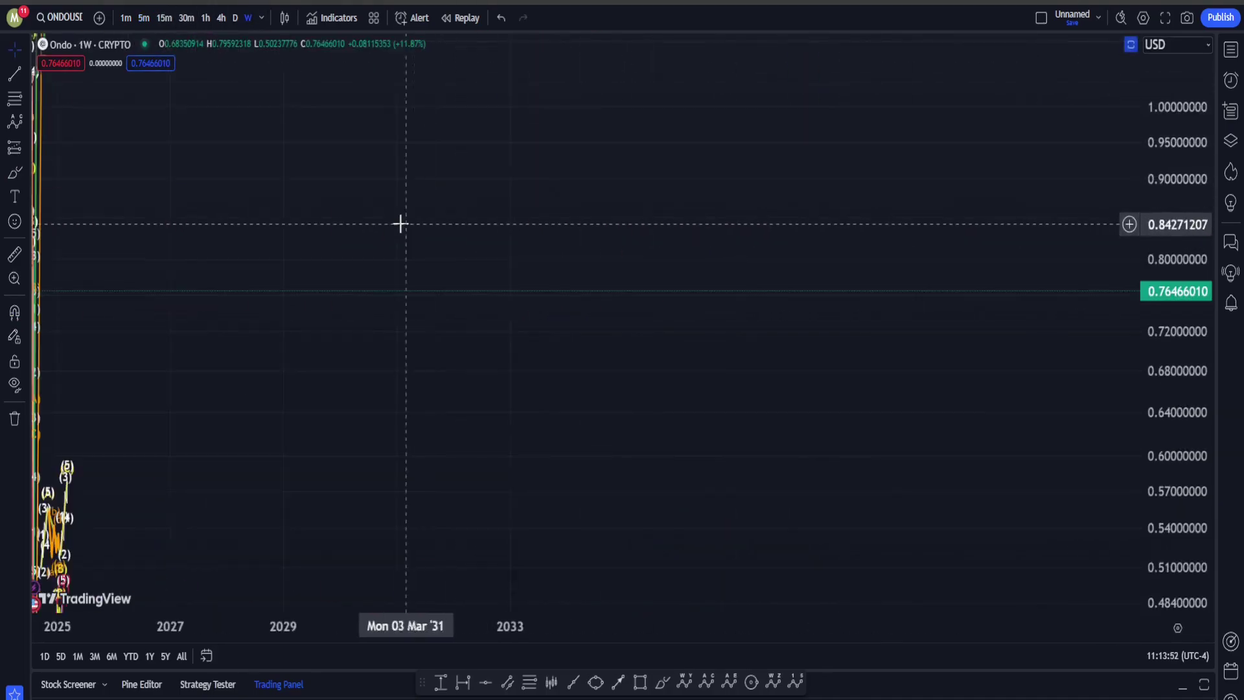
pyautogui.scroll(10, 266, 222)
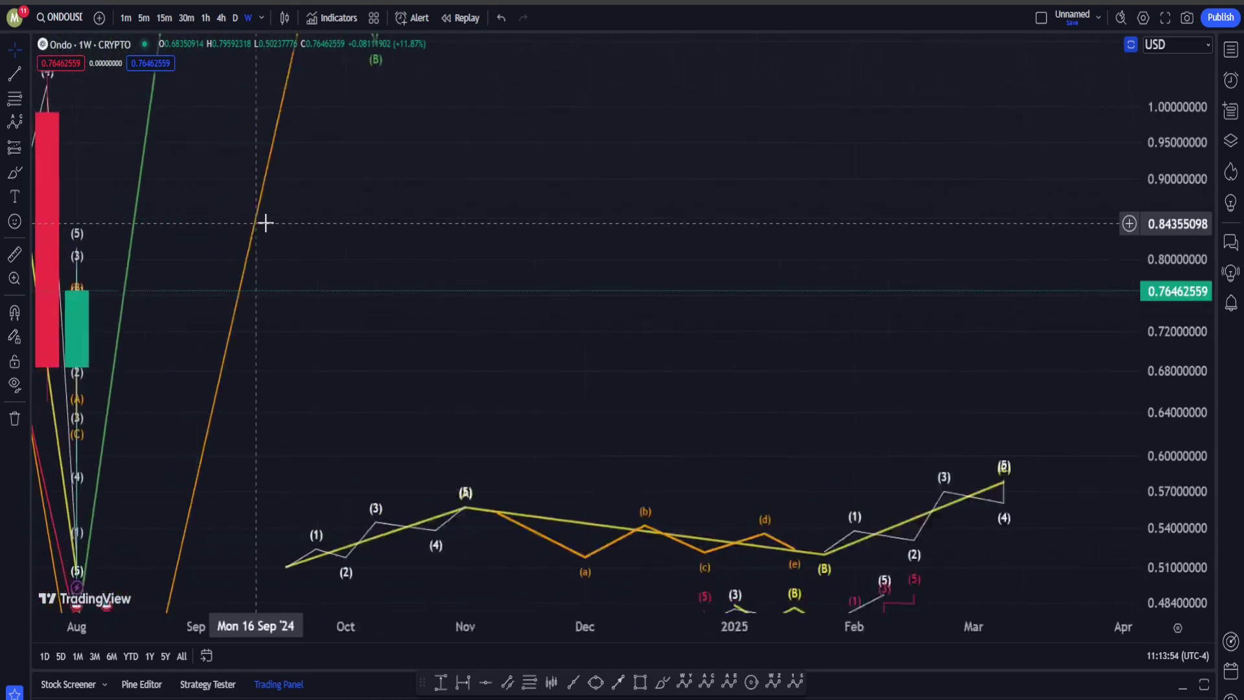
pyautogui.rightClick(265, 222)
pyautogui.moveTo(179, 141); pyautogui.dragTo(774, 245)
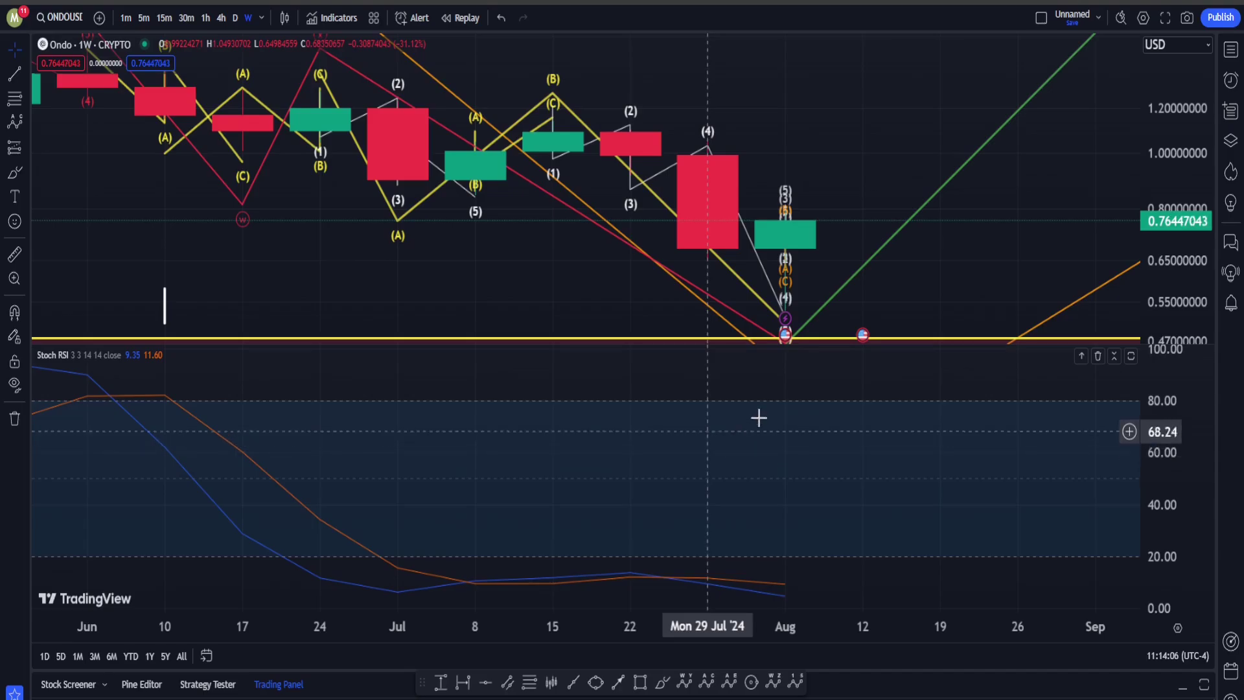
pyautogui.moveTo(1172, 166); pyautogui.dragTo(1170, 241)
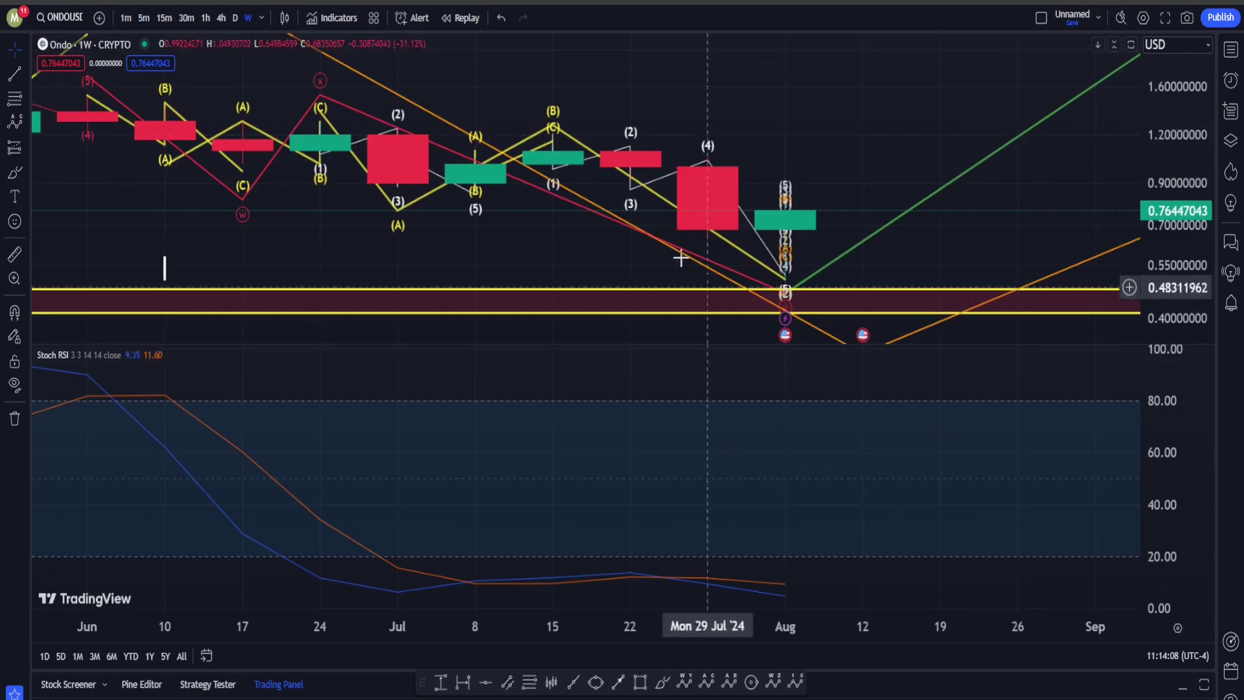
pyautogui.moveTo(873, 126); pyautogui.dragTo(688, 128)
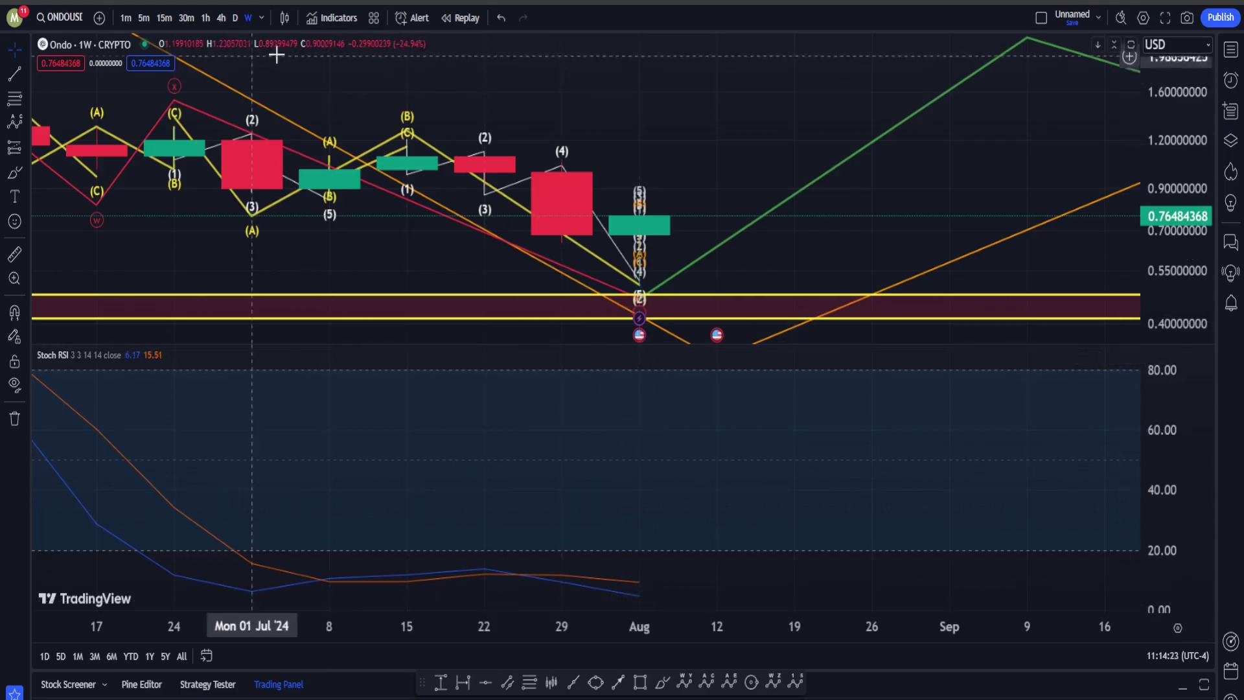
pyautogui.rightClick(584, 462)
pyautogui.click(639, 144)
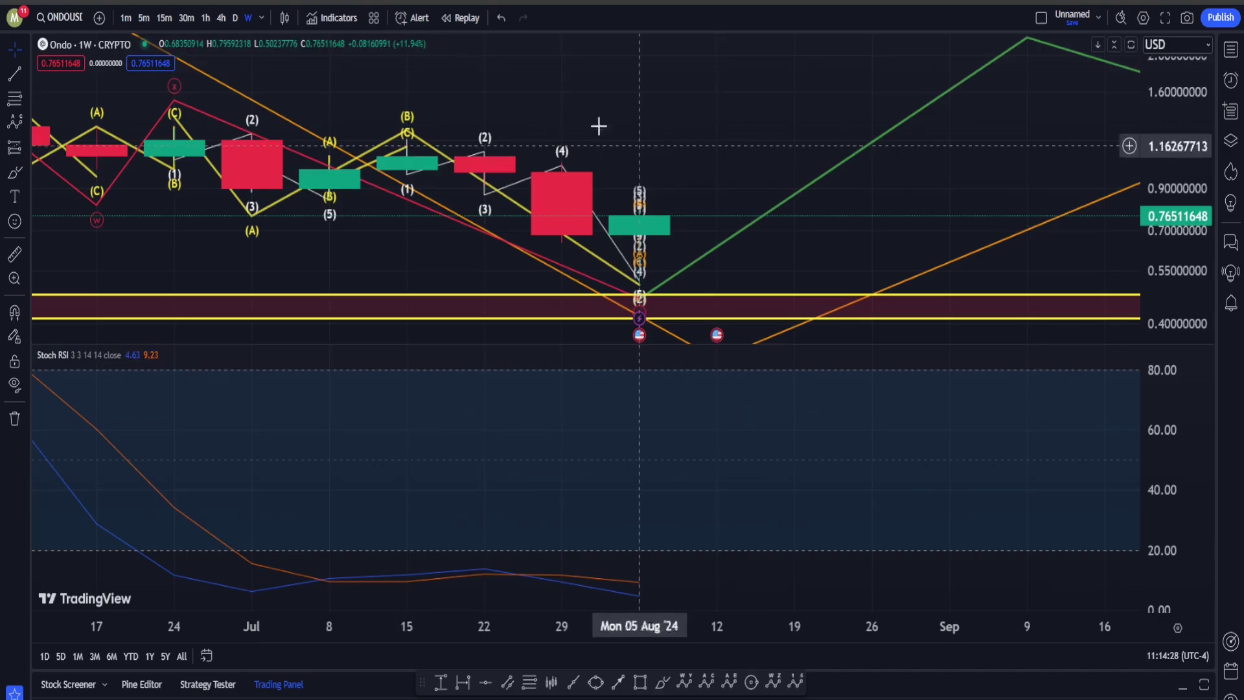
# Step: Switch the chart to the daily timeframe and show the Stoch RSI from June to the latest candle
pyautogui.click(234, 20)
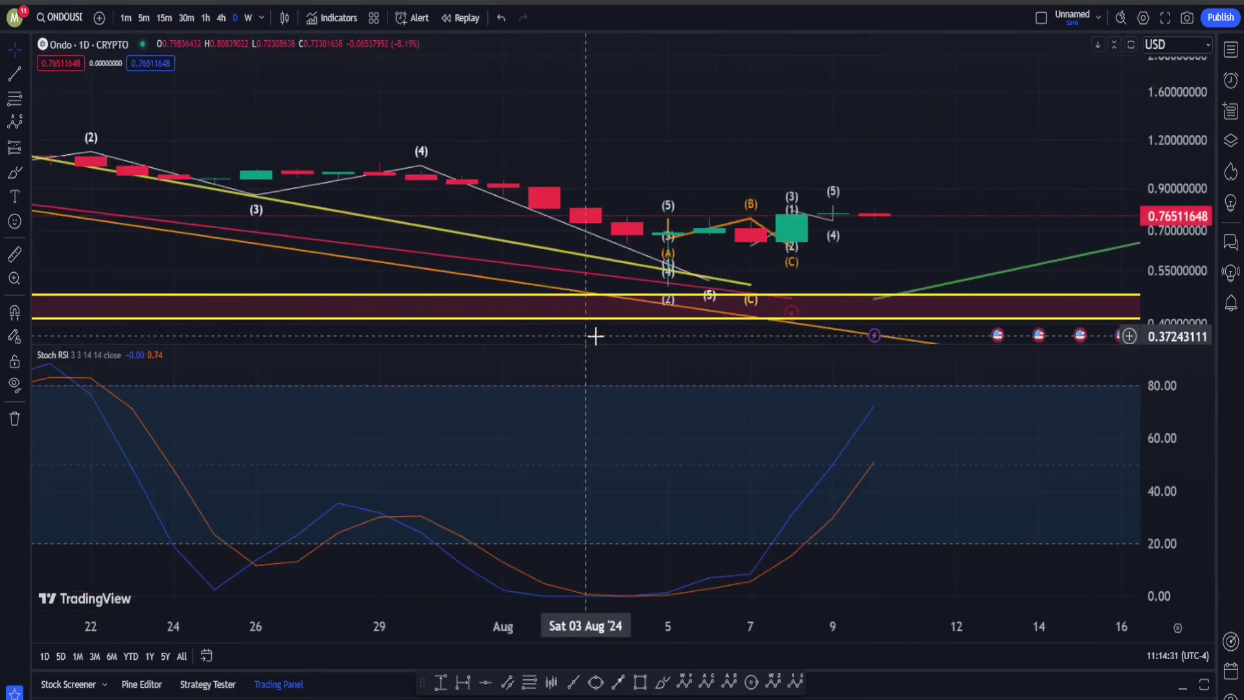
pyautogui.scroll(-10, 595, 336)
pyautogui.moveTo(907, 483); pyautogui.dragTo(502, 562)
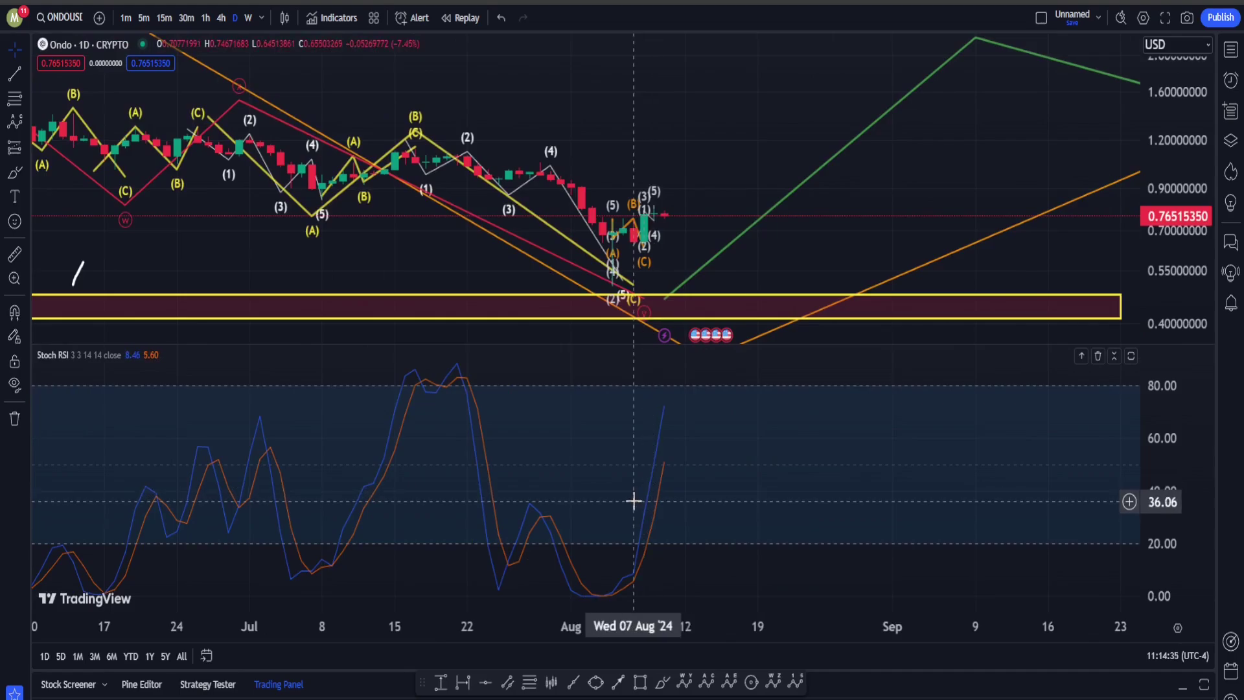
# Step: Add the Moving Average Convergence Divergence indicator below the daily Stoch RSI
pyautogui.click(332, 18)
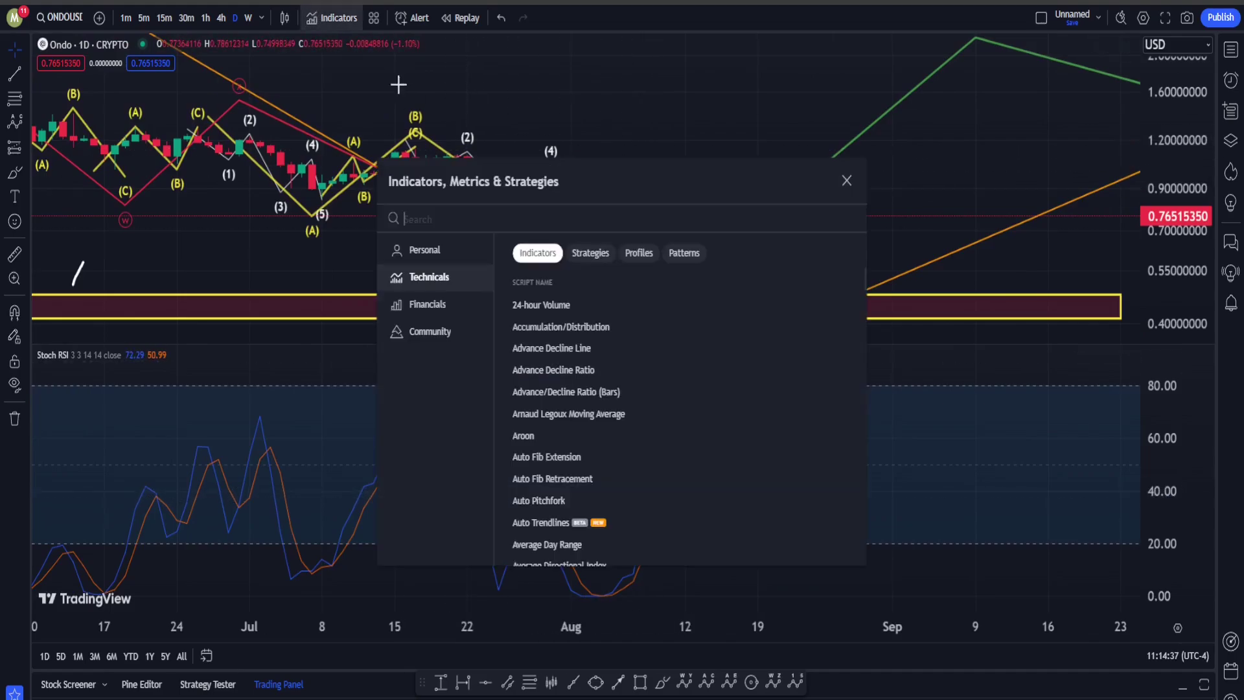
pyautogui.scroll(-15, 639, 404)
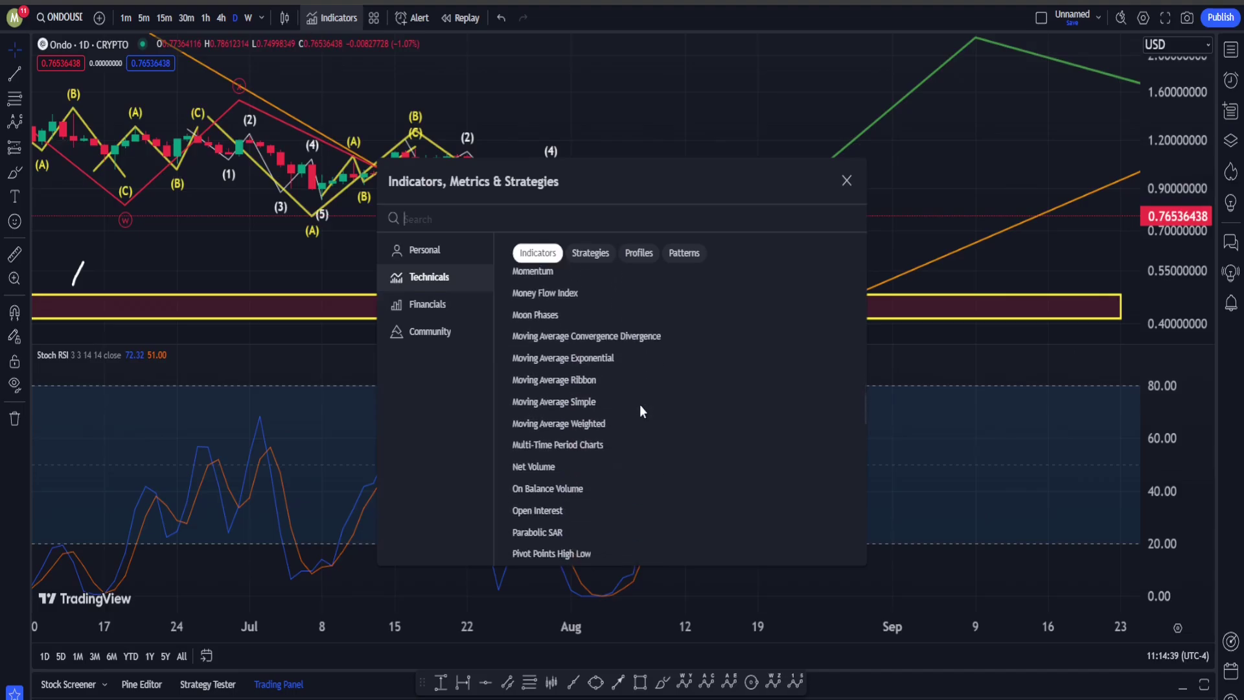
pyautogui.click(846, 180)
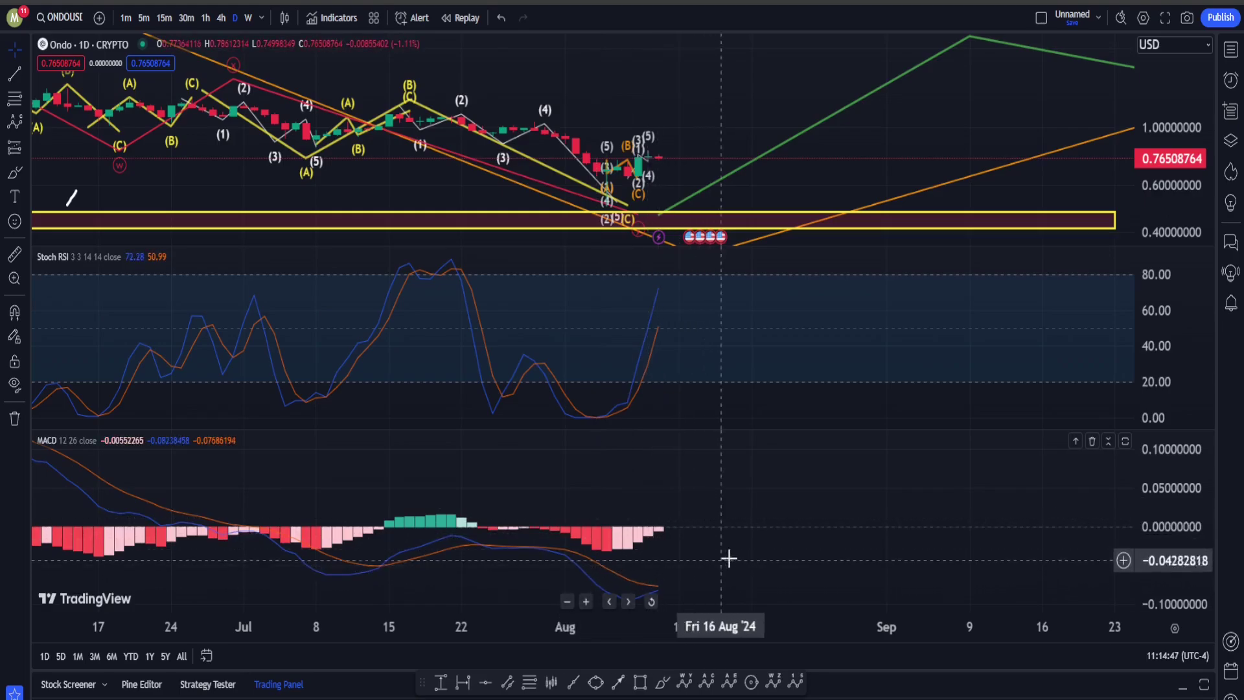
# Step: Sketch a short rising brush stroke from the latest daily candle to about 1.00 near 13 August
pyautogui.moveTo(727, 558); pyautogui.dragTo(555, 564)
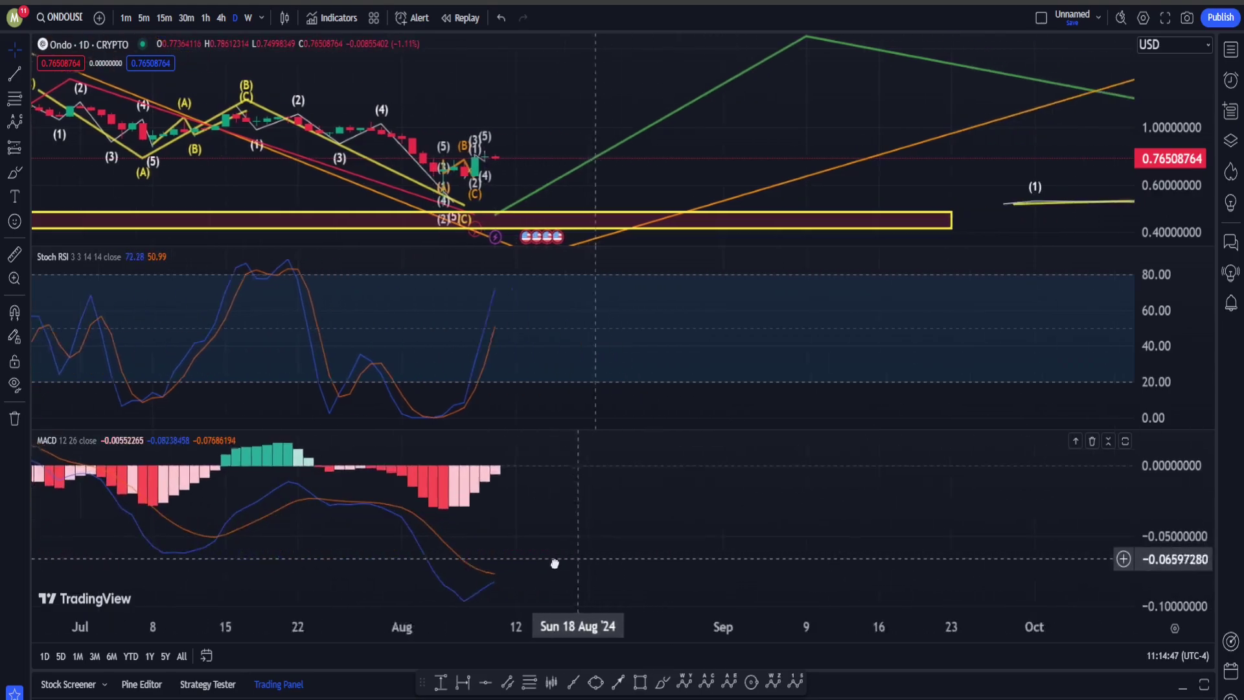
pyautogui.click(661, 683)
pyautogui.moveTo(474, 164); pyautogui.dragTo(505, 124)
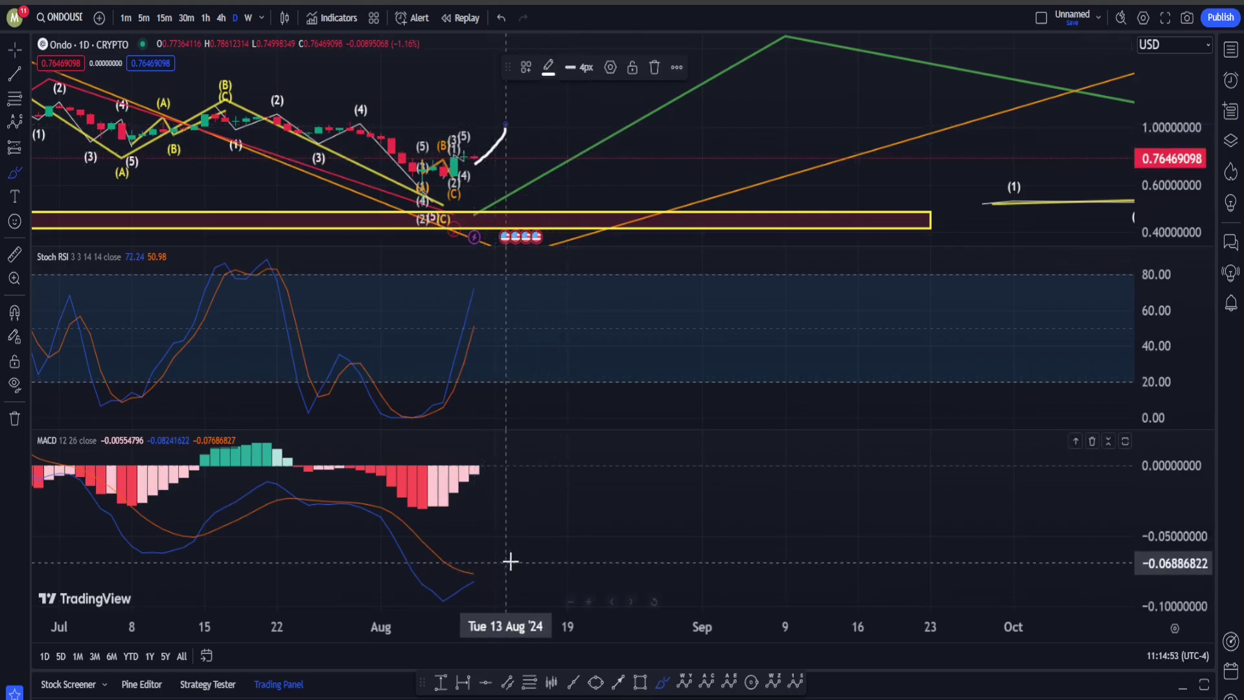
# Step: Circle the converging MACD and signal lines around 6 to 14 August with freehand brush strokes
pyautogui.moveTo(516, 570); pyautogui.dragTo(499, 612)
pyautogui.moveTo(430, 606); pyautogui.dragTo(412, 572)
pyautogui.moveTo(422, 534); pyautogui.dragTo(423, 528)
pyautogui.moveTo(466, 510)
pyautogui.mouseDown()
pyautogui.moveTo(524, 593)
pyautogui.moveTo(506, 611)
pyautogui.mouseUp()
pyautogui.moveTo(502, 615); pyautogui.dragTo(496, 617)
# Step: Undo all the brush strokes around the MACD lines
pyautogui.press('ctrl')
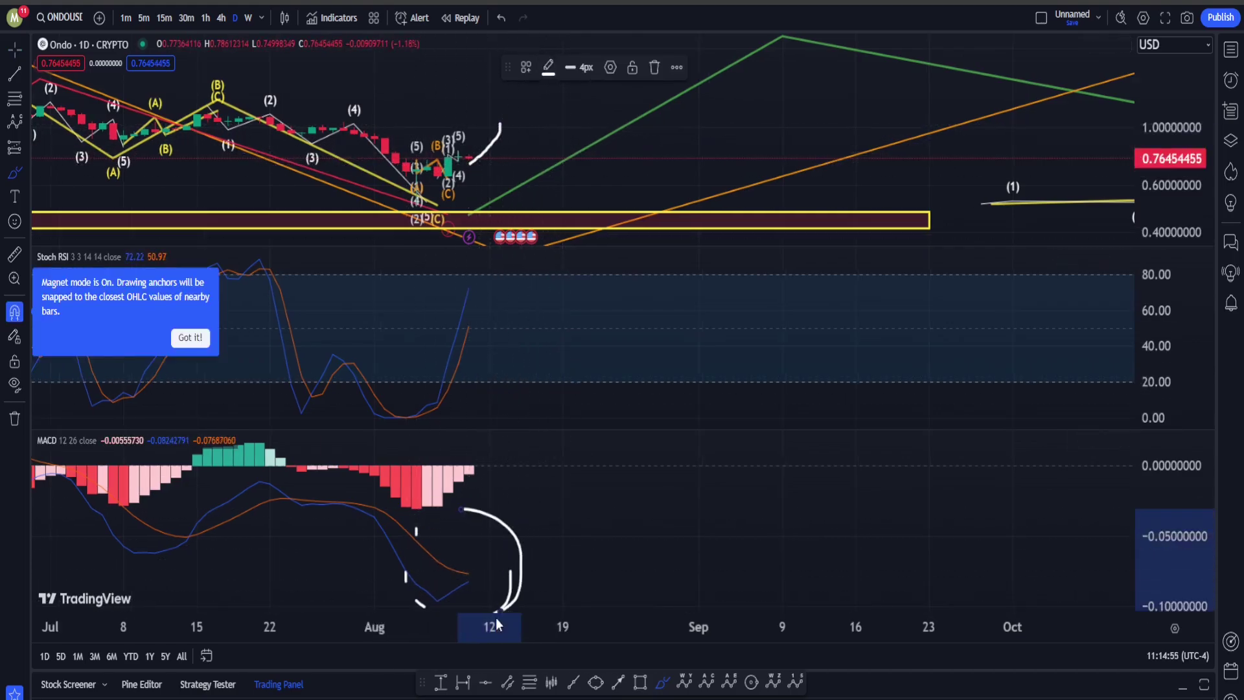
pyautogui.hotkey('ctrl', 'z')
pyautogui.hotkey('ctrl', 'z')
pyautogui.hotkey('ctrl', 'z')
pyautogui.hotkey('ctrl', 'z')
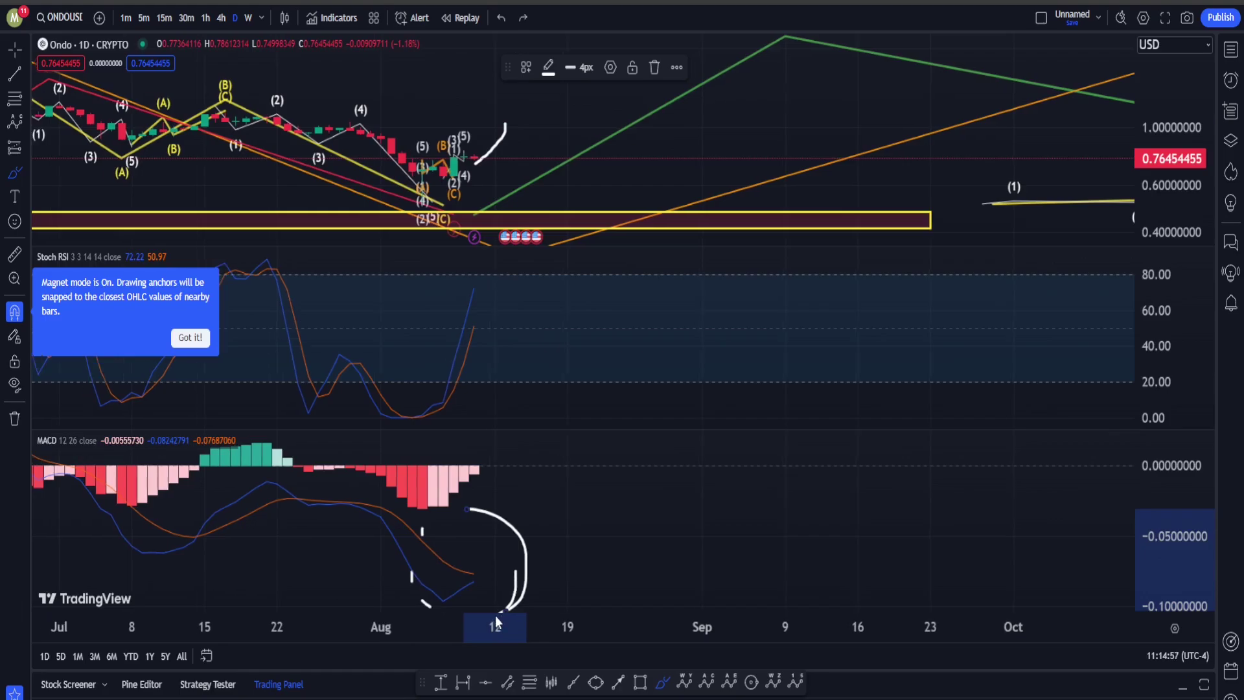
pyautogui.hotkey('ctrl', 'z')
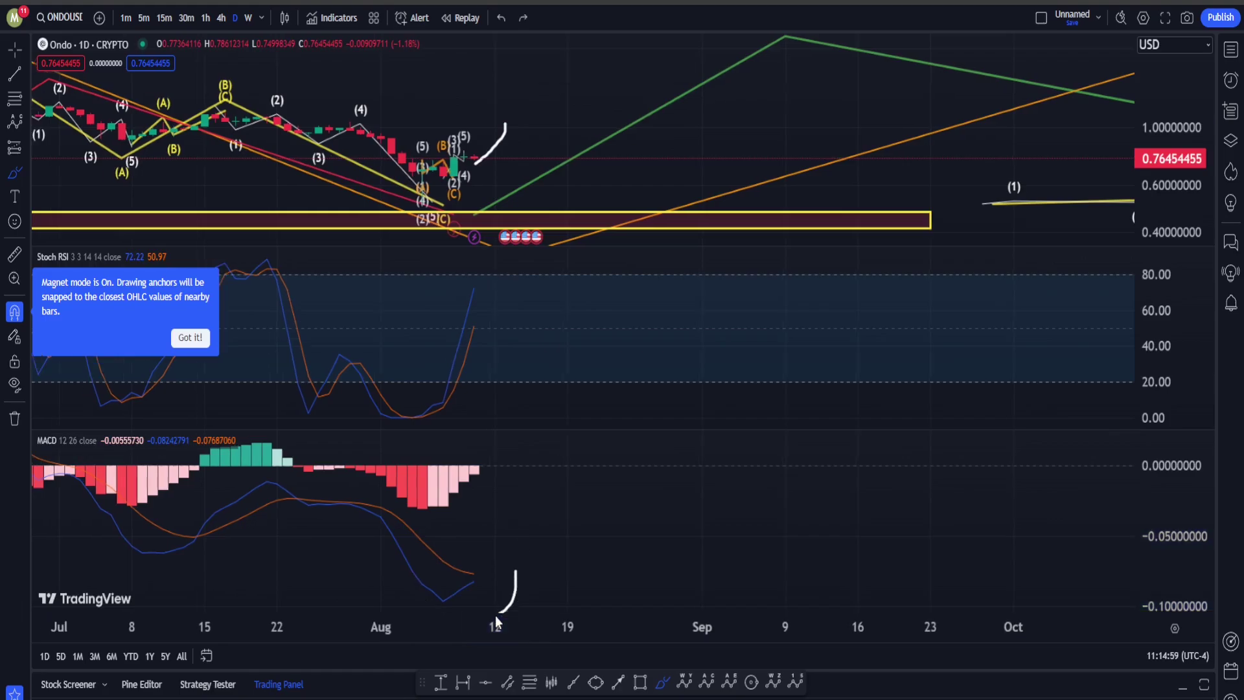
pyautogui.hotkey('ctrl', 'z')
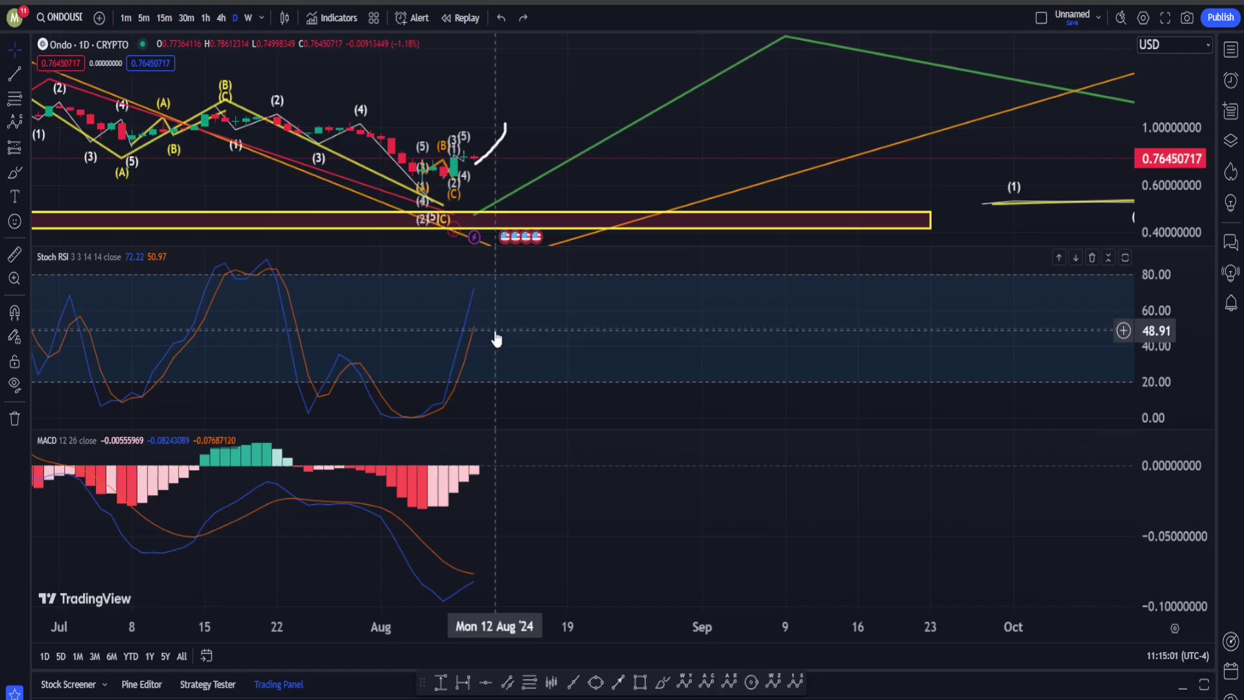
# Step: Maximize the price pane and switch to the 1-hour timeframe, fitting the August wave counts and the rising brush stroke in view
pyautogui.doubleClick(463, 107)
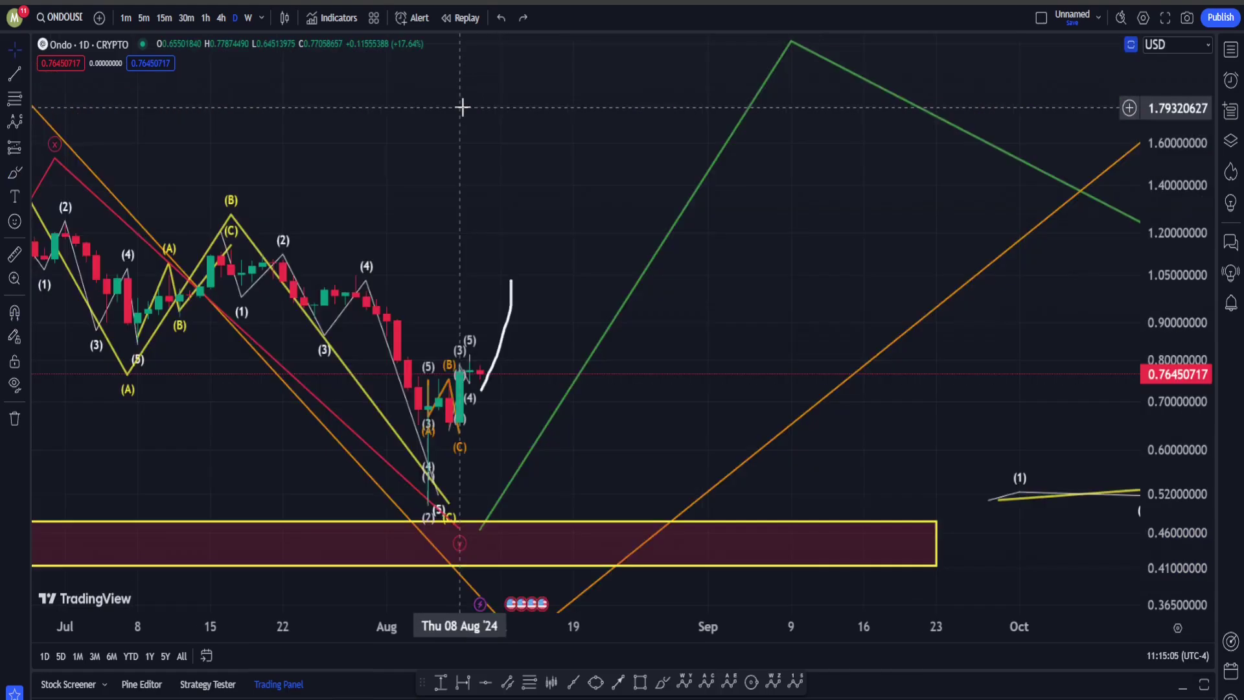
pyautogui.scroll(2, 475, 253)
pyautogui.click(204, 18)
pyautogui.click(205, 18)
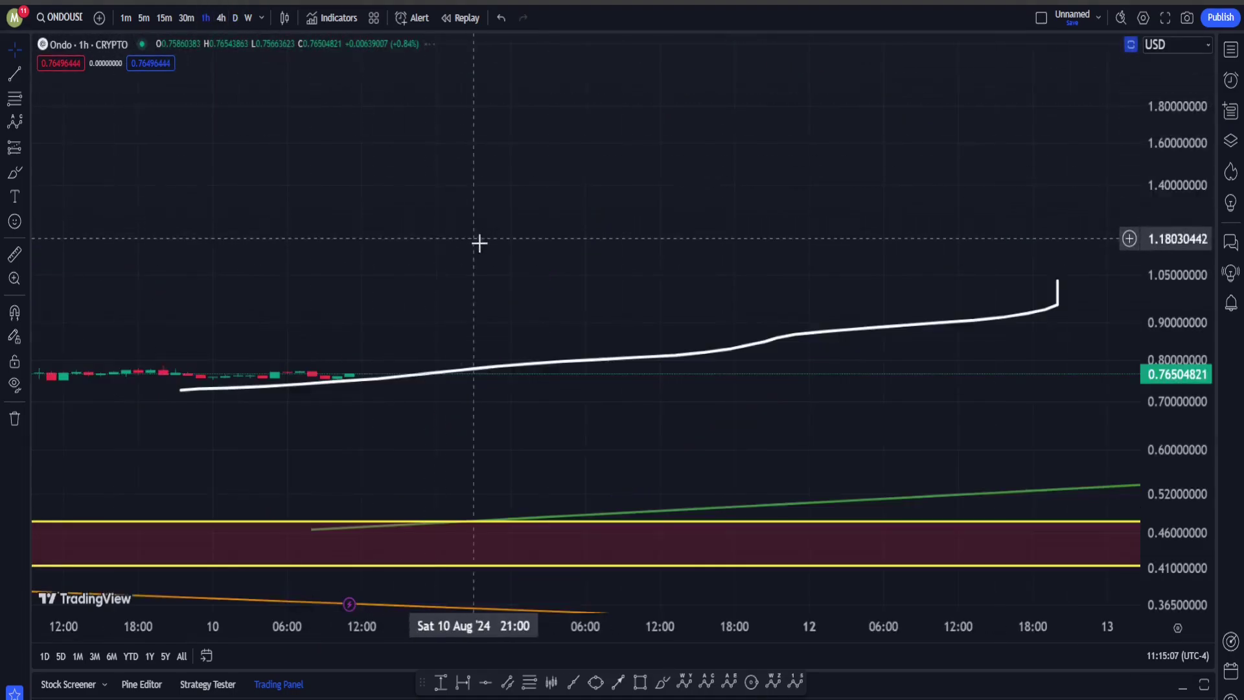
pyautogui.scroll(-6, 479, 244)
pyautogui.moveTo(945, 226); pyautogui.dragTo(503, 236)
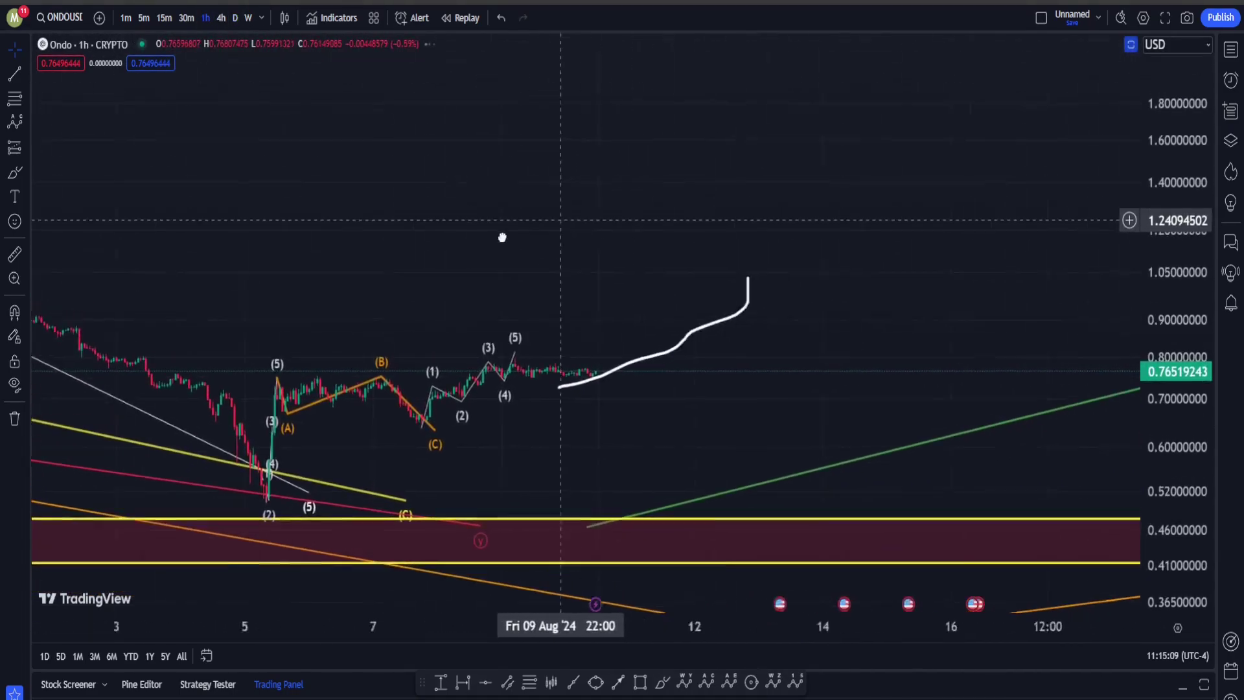
pyautogui.doubleClick(1154, 227)
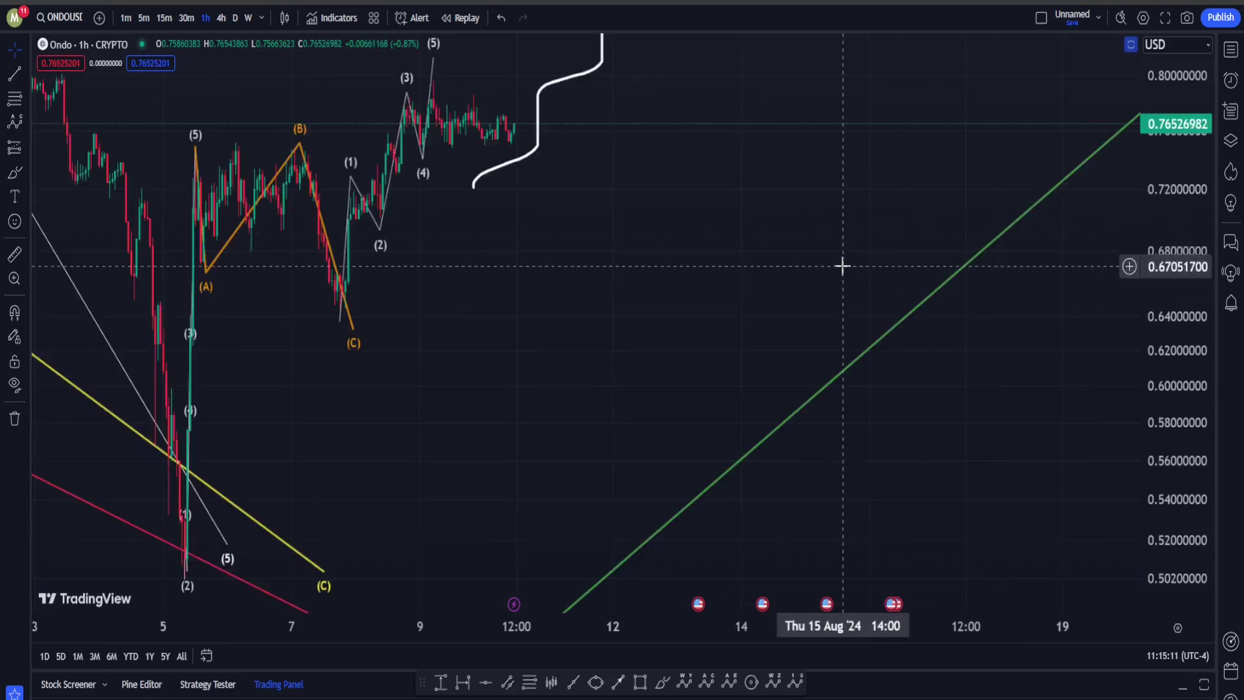
# Step: Sketch a brush path from about 1.00 on 13 August down to about 0.68, up to 0.85 and down to about 0.59
pyautogui.scroll(-5, 842, 266)
pyautogui.click(658, 684)
pyautogui.moveTo(888, 139)
pyautogui.mouseDown()
pyautogui.moveTo(945, 388)
pyautogui.moveTo(1008, 256)
pyautogui.moveTo(1073, 476)
pyautogui.mouseUp()
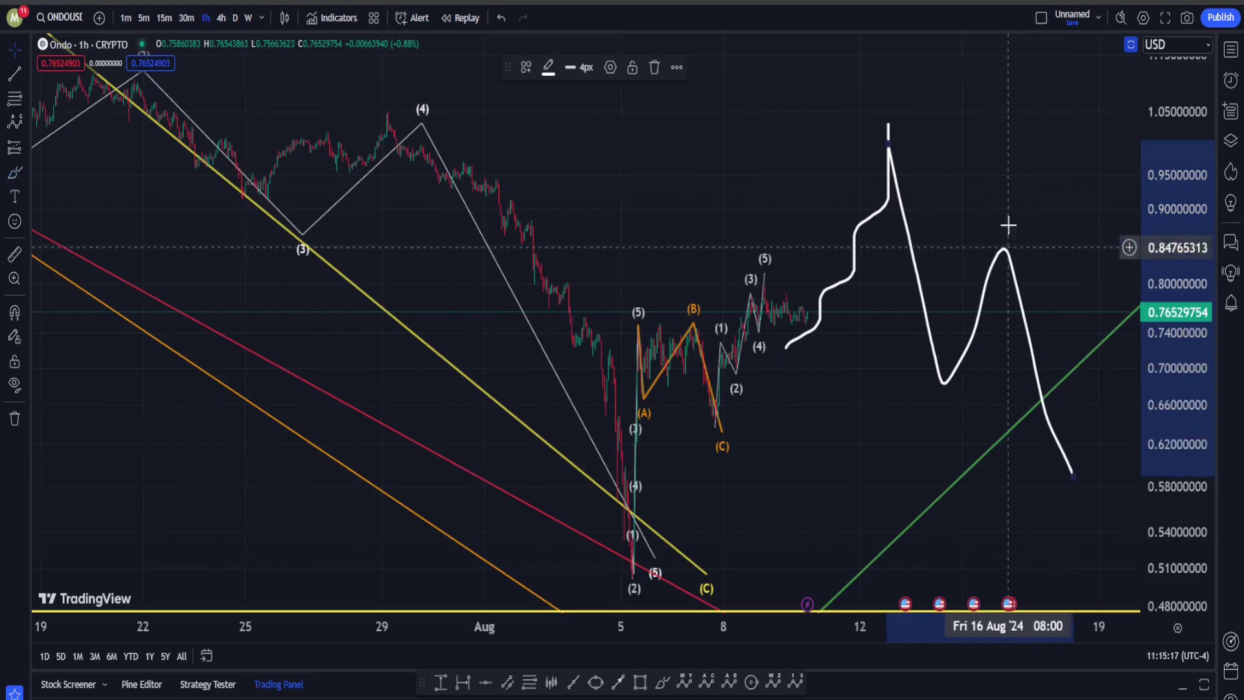
# Step: Circle the last rise and decline of the sketched path, around 15 to 19 August, with freehand brush strokes
pyautogui.moveTo(976, 208)
pyautogui.mouseDown()
pyautogui.moveTo(944, 192)
pyautogui.moveTo(718, 219)
pyautogui.mouseUp()
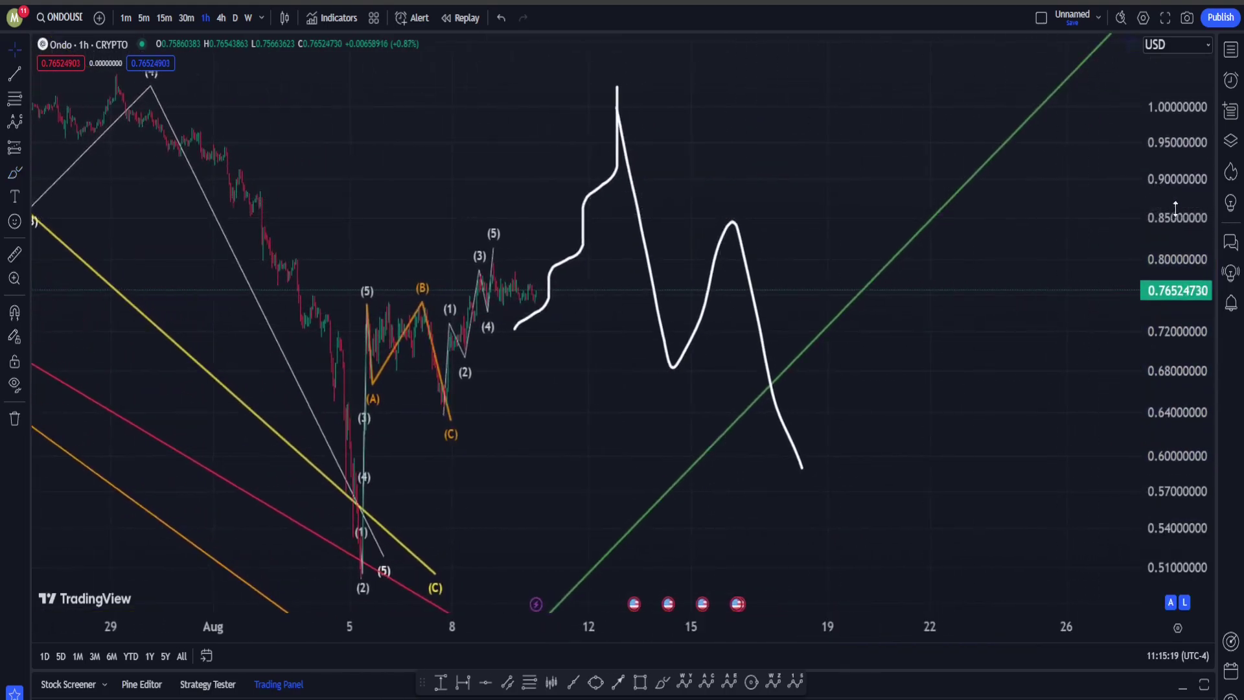
pyautogui.moveTo(1175, 209); pyautogui.dragTo(1166, 371)
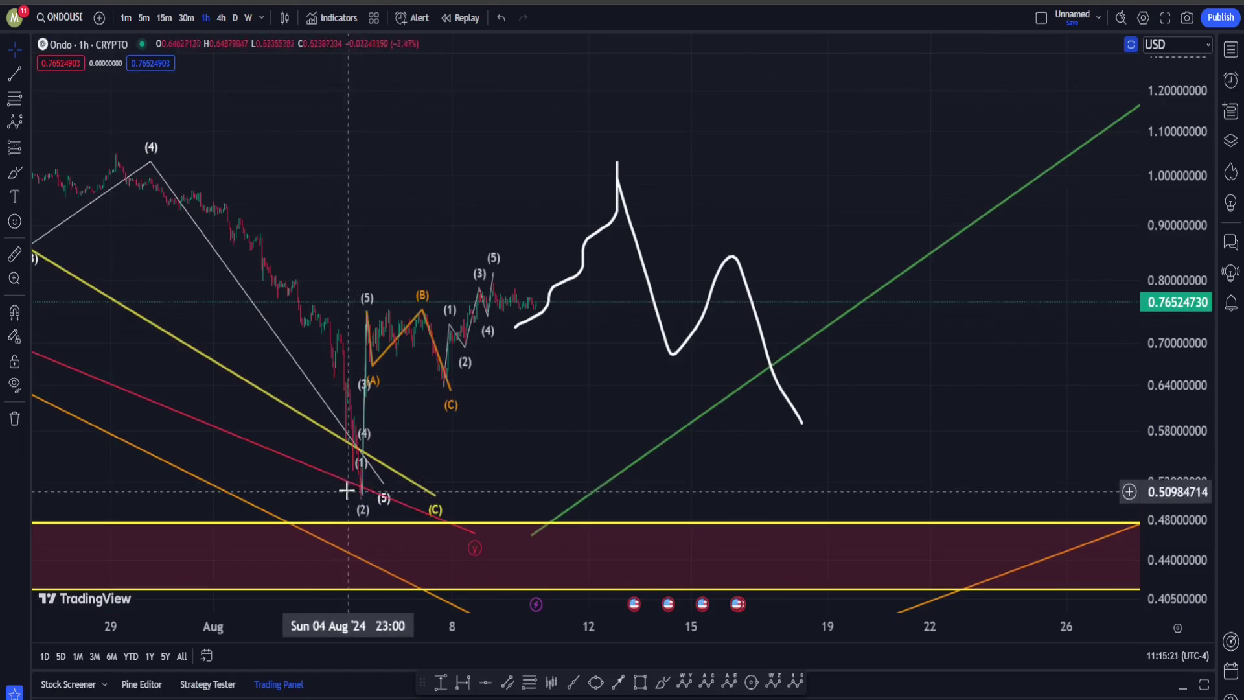
pyautogui.click(662, 682)
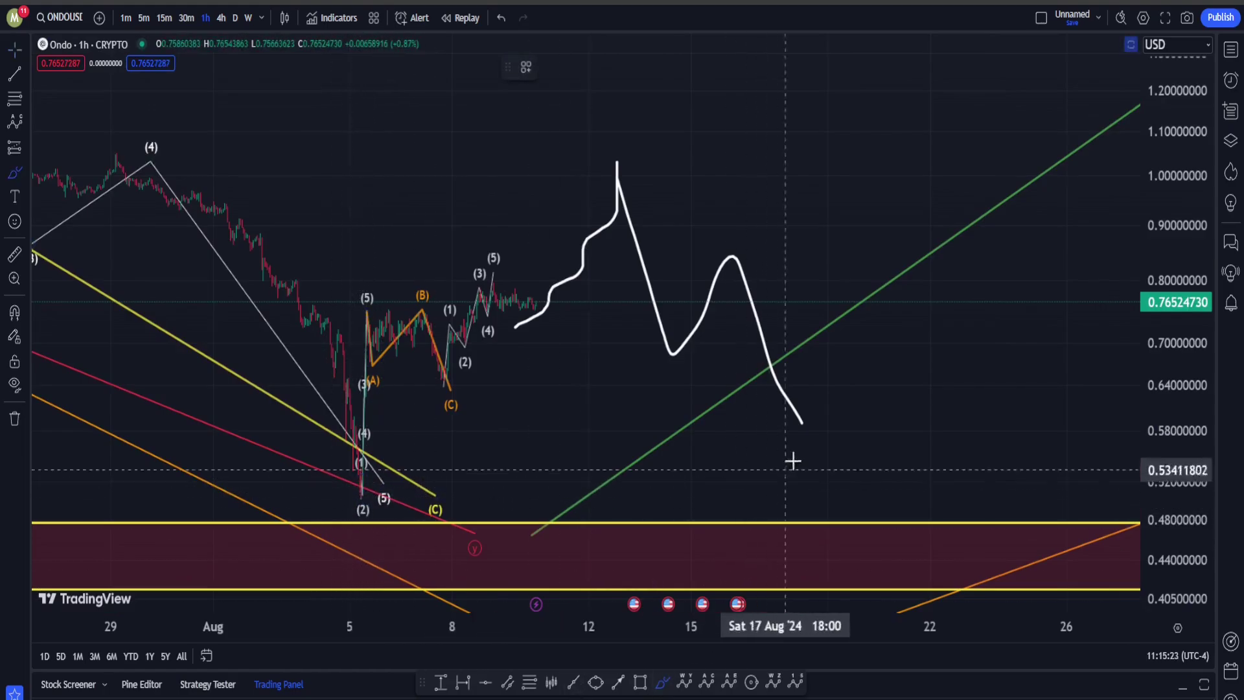
pyautogui.moveTo(768, 440); pyautogui.dragTo(852, 398)
pyautogui.moveTo(672, 364); pyautogui.dragTo(771, 460)
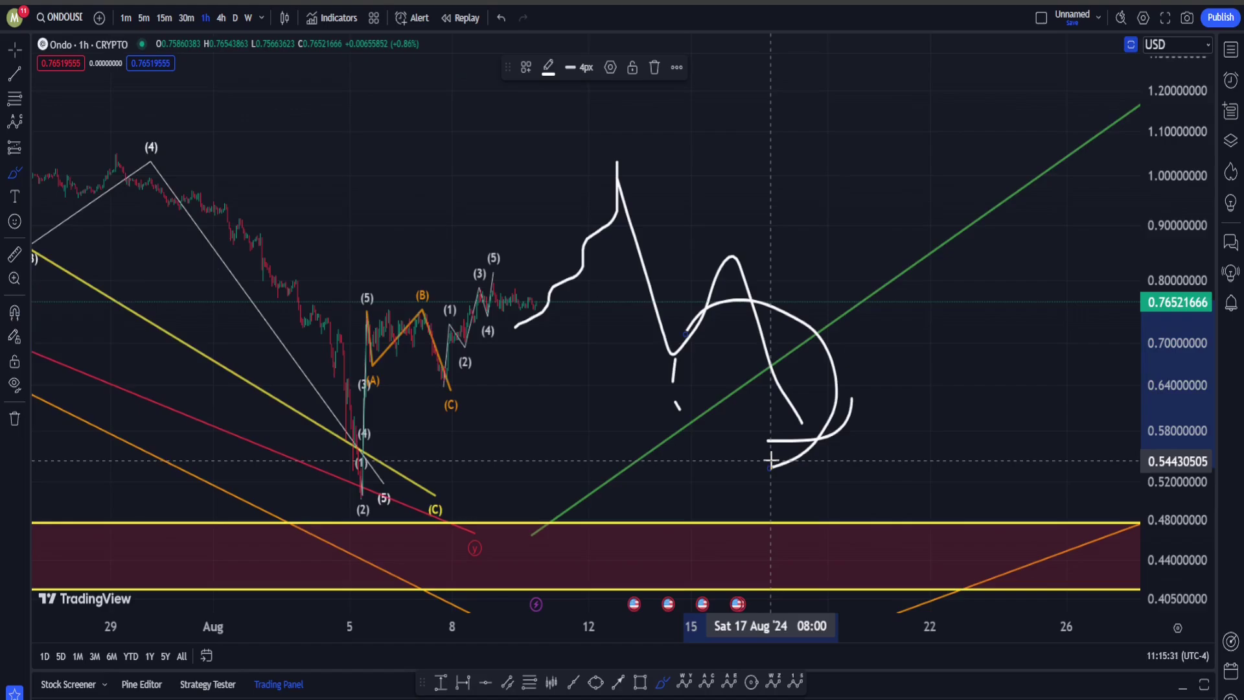
# Step: Undo the circling brush strokes and the sketched falling path, keeping the rising stroke to 13 August
pyautogui.hotkey('ctrl', 'z')
pyautogui.hotkey('ctrl', 'z')
pyautogui.hotkey('ctrl', 'z')
pyautogui.hotkey('ctrl', 'z')
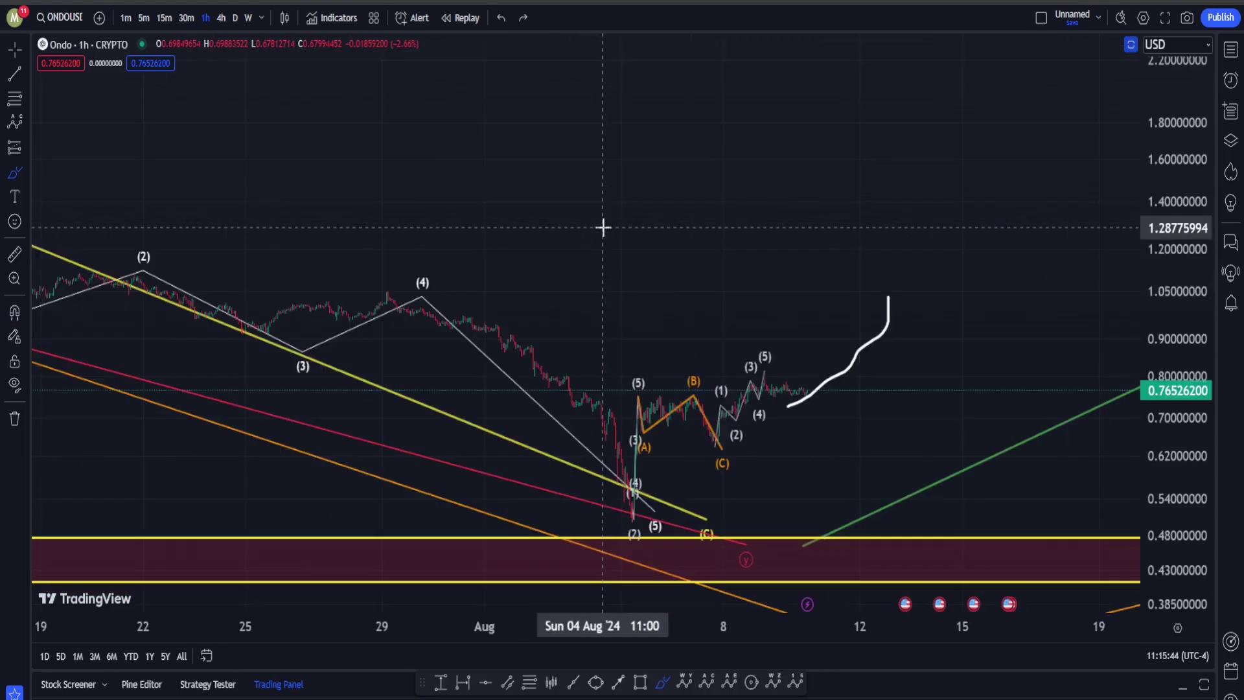
# Step: Undo the timeframe change to return the chart to daily, and leave the Brush tool
pyautogui.hotkey('ctrl', 'z')
pyautogui.hotkey('ctrl', 'z')
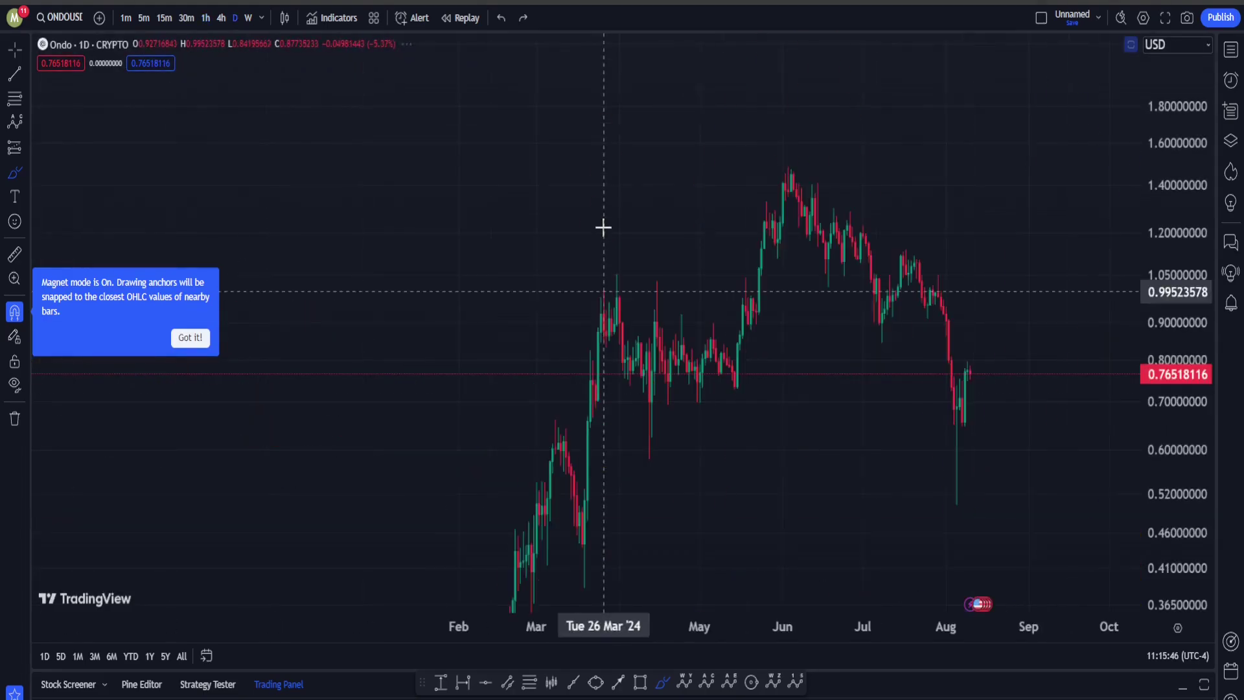
pyautogui.press('Escape')
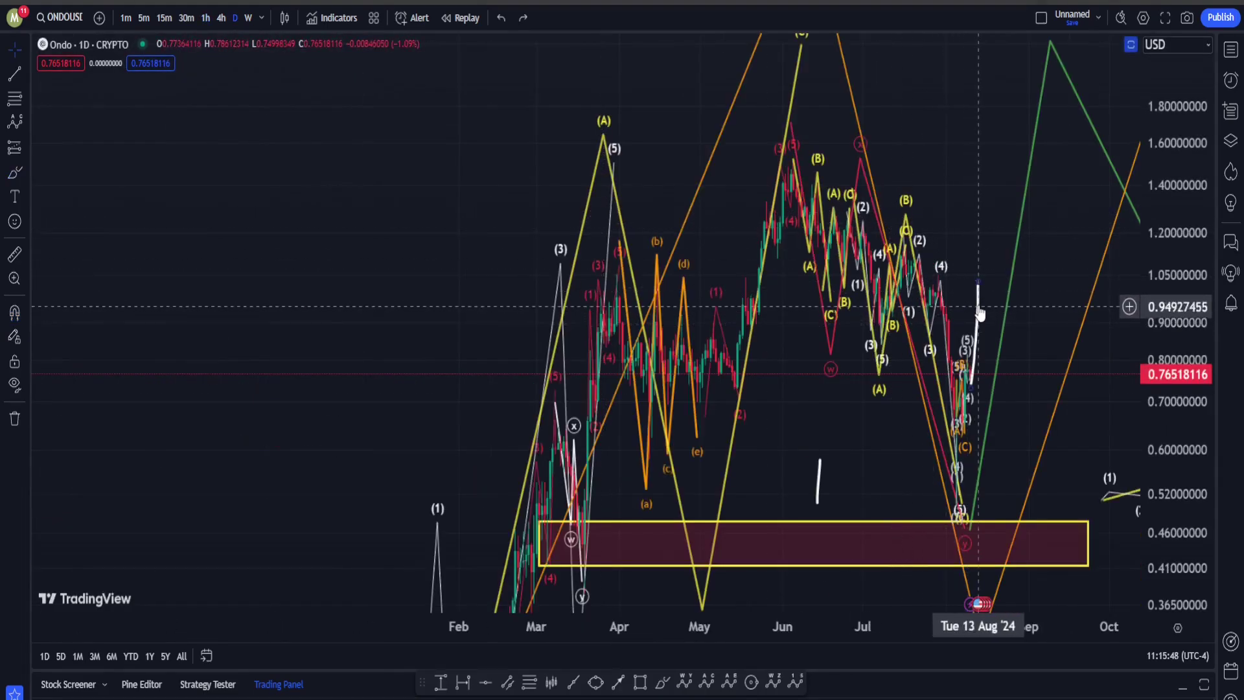